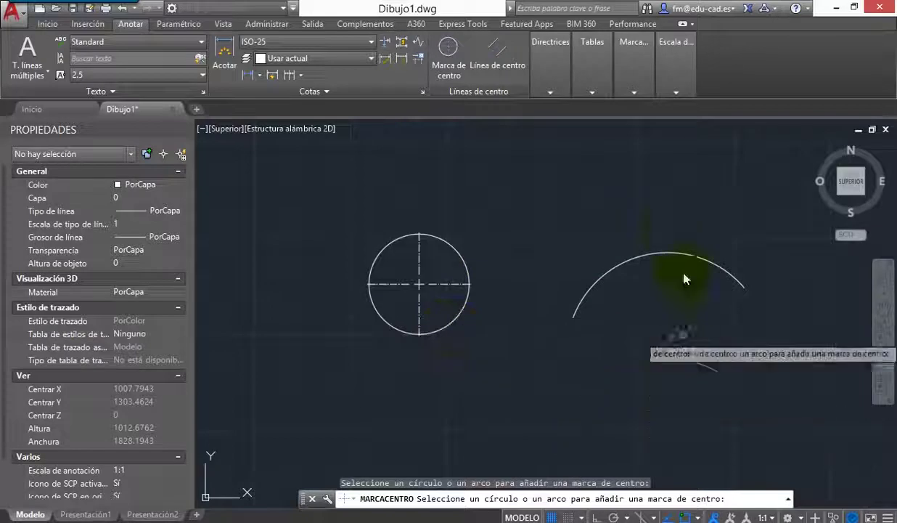
- Add a centre mark to the arc beside the circle
click(655, 308)
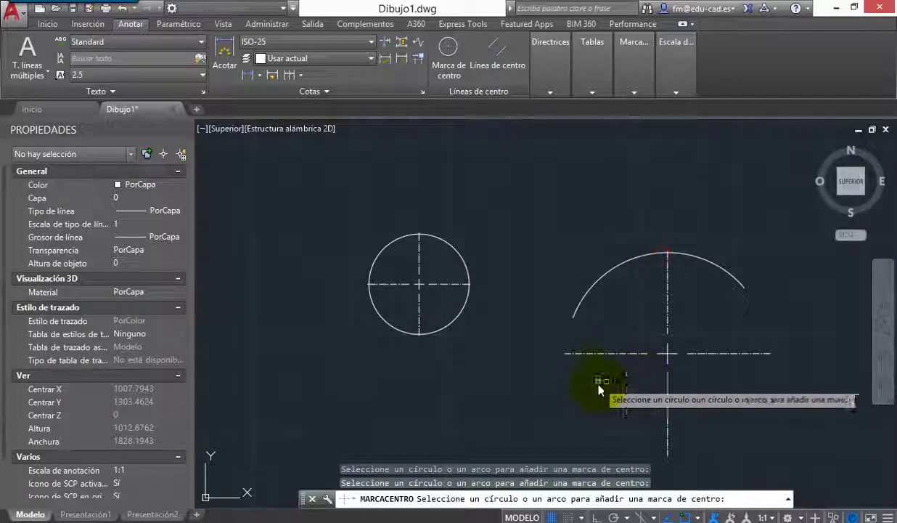
key(Escape)
- Examine the circle's centre mark, then restore the custom model view Nota to study the diagram of the centre mark variables
scroll(414, 292, up, 4)
mouse_move(414, 294)
middle_down()
mouse_move(445, 317)
mouse_move(449, 340)
middle_up()
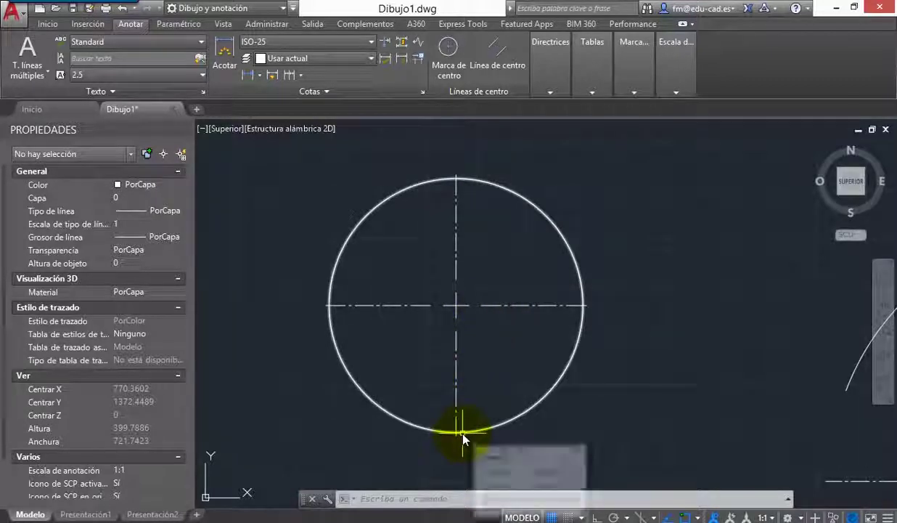
scroll(594, 325, up, 2)
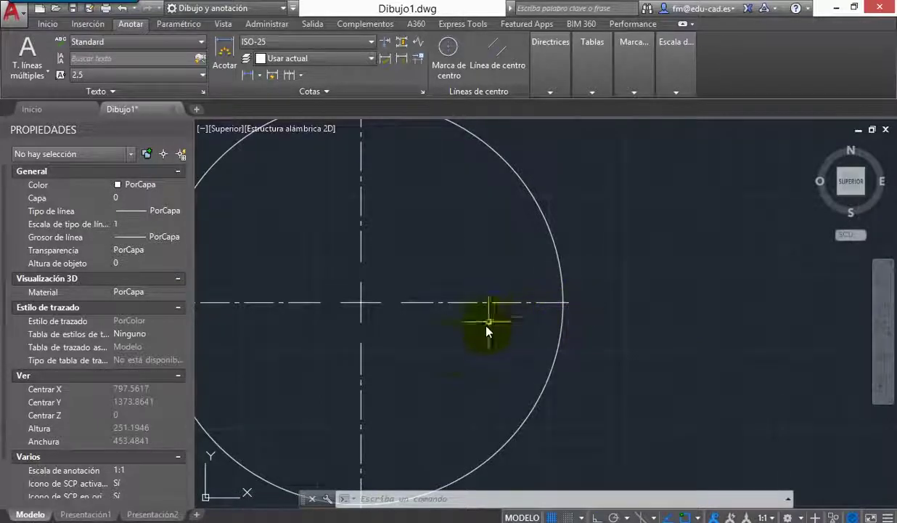
scroll(490, 327, down, 3)
scroll(459, 341, down, 1)
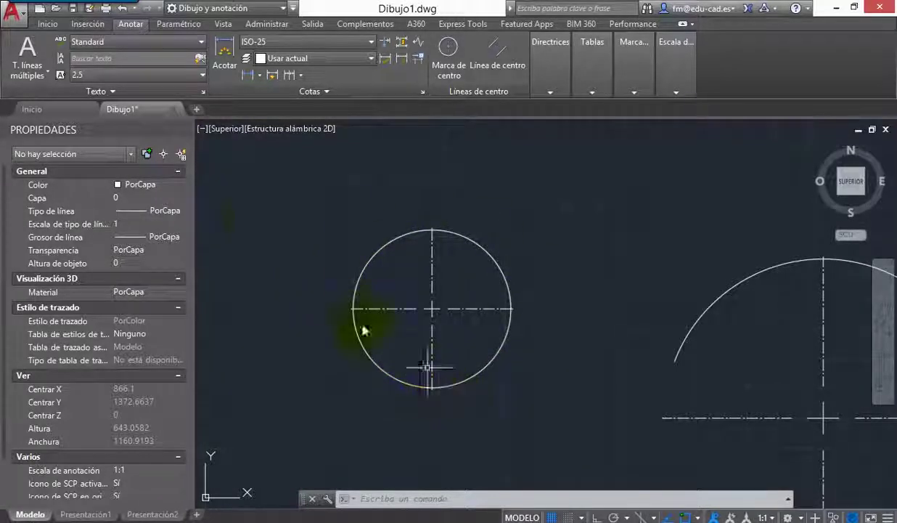
click(226, 134)
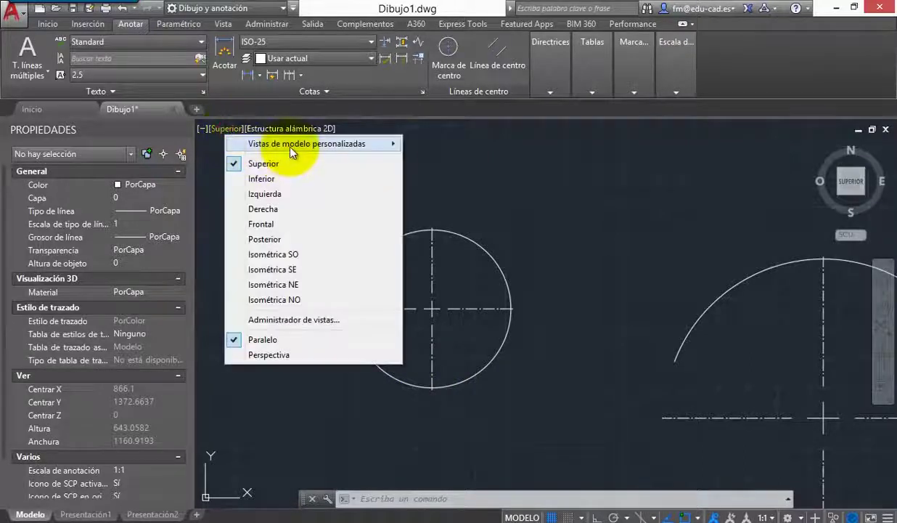
mouse_move(280, 143)
click(463, 147)
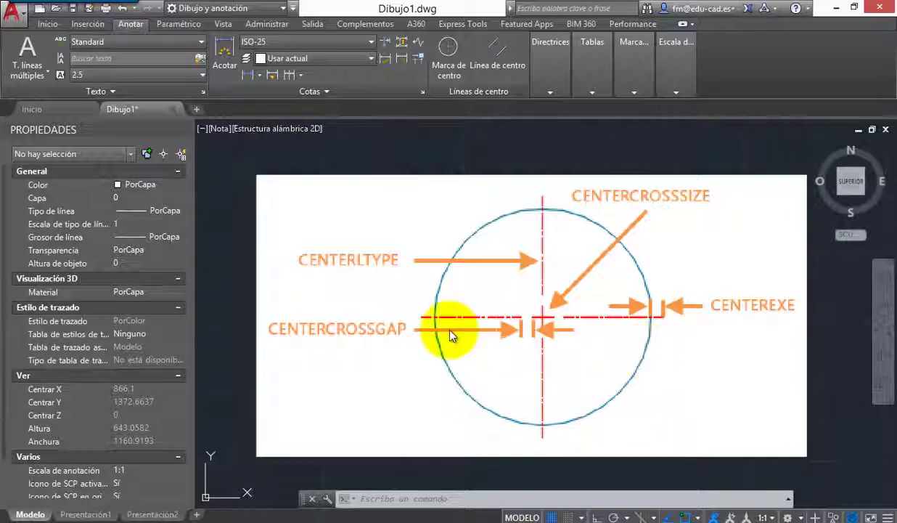
- Draw a circle with the default radius of 130.5358 to the lower left of the circle that has a centre mark
middle_drag(376, 268, 558, 278)
scroll(476, 293, down, 8)
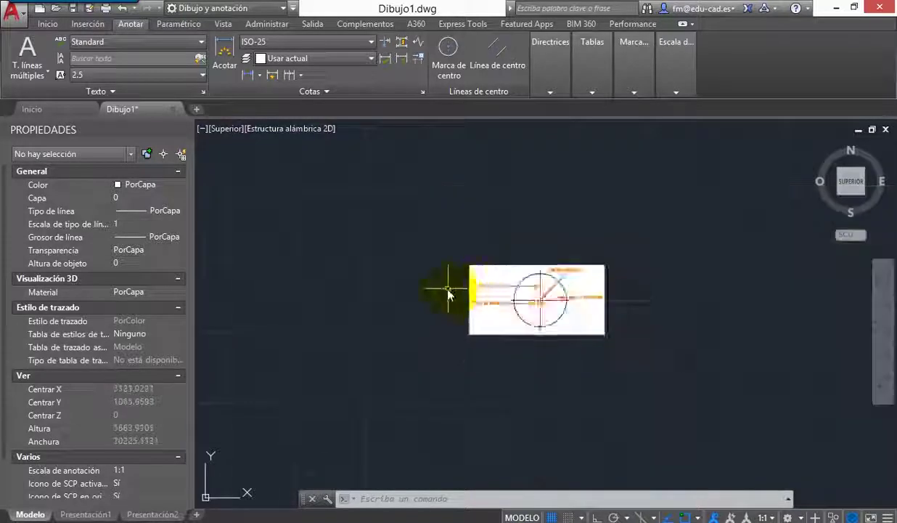
middle_drag(451, 294, 591, 294)
scroll(327, 286, up, 6)
scroll(388, 331, up, 2)
middle_drag(426, 359, 470, 234)
scroll(467, 237, up, 2)
middle_drag(483, 273, 502, 290)
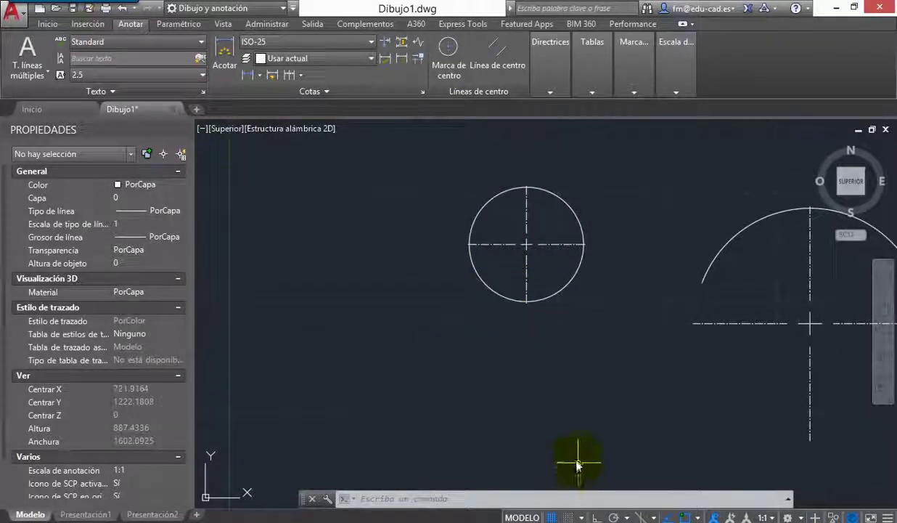
text(c)
key(Return)
click(378, 311)
key(Return)
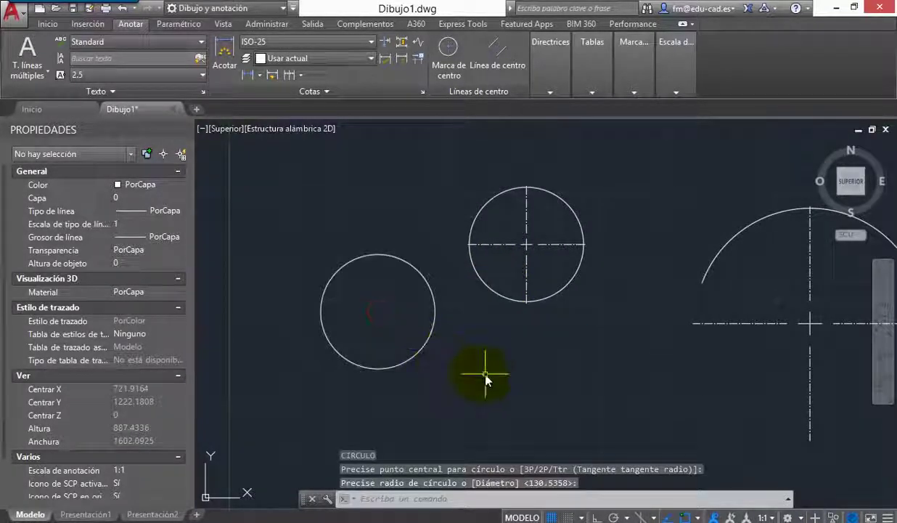
- Draw three more circles of radius 130.5358 in a row descending to the right of the new circle
key(Return)
click(479, 373)
key(Return)
key(Return)
click(580, 392)
key(Return)
key(Return)
click(679, 408)
key(Return)
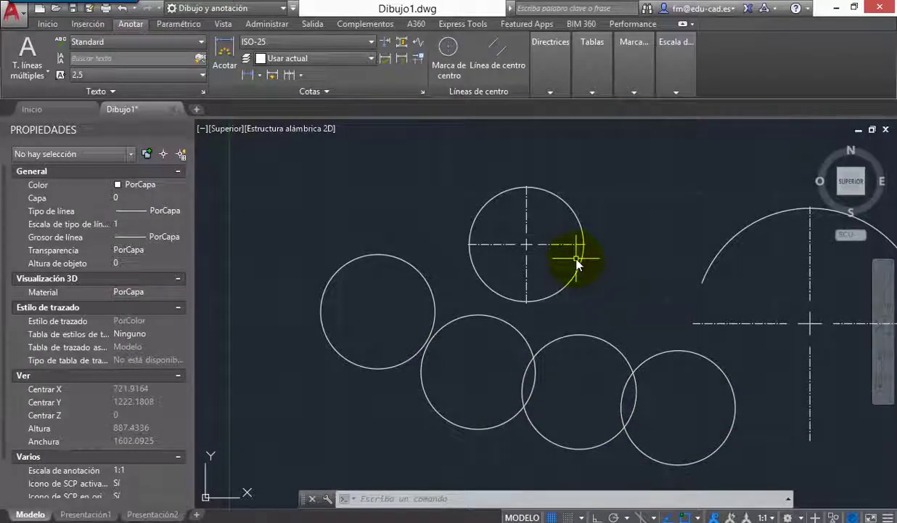
- Set the CENTERCROSSSIZE variable to 0.2x
text(CENTER)
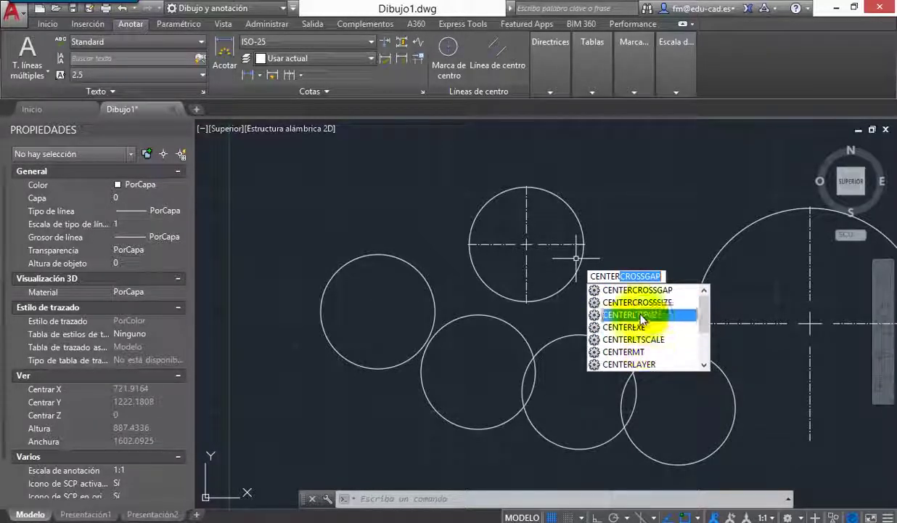
click(661, 302)
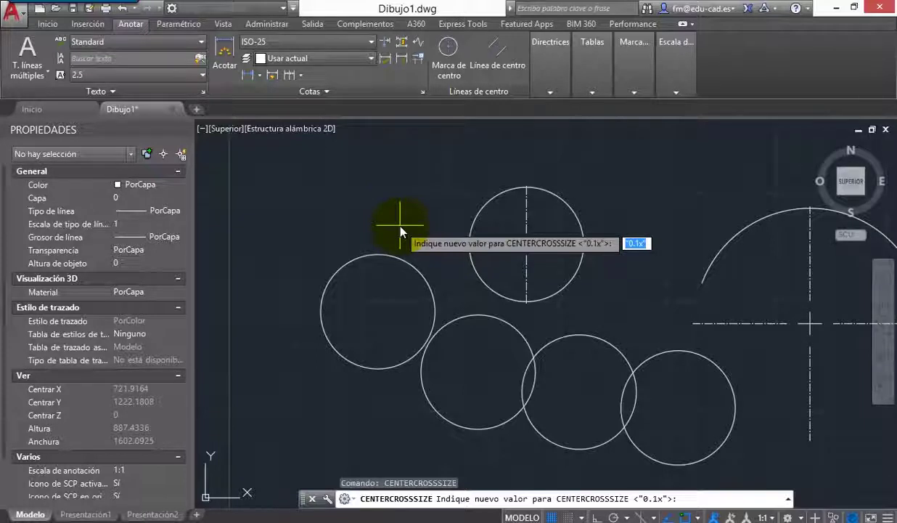
text(0)
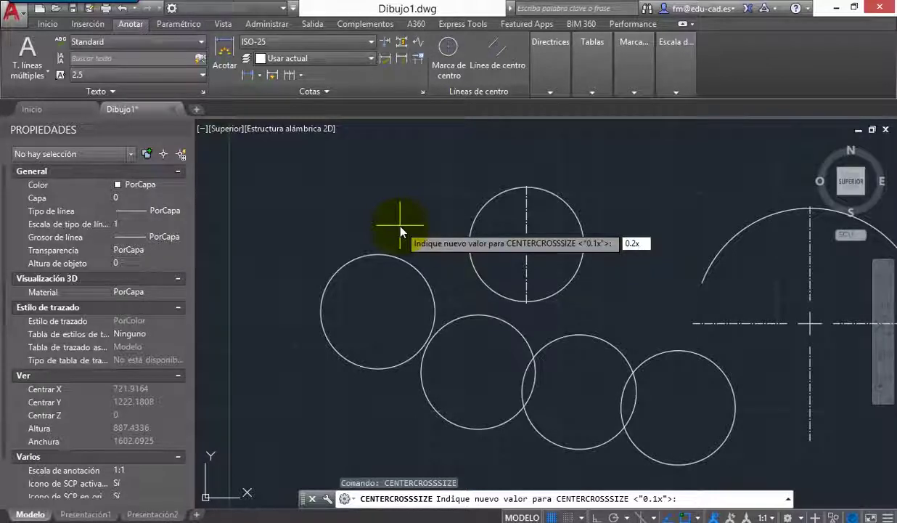
key(Return)
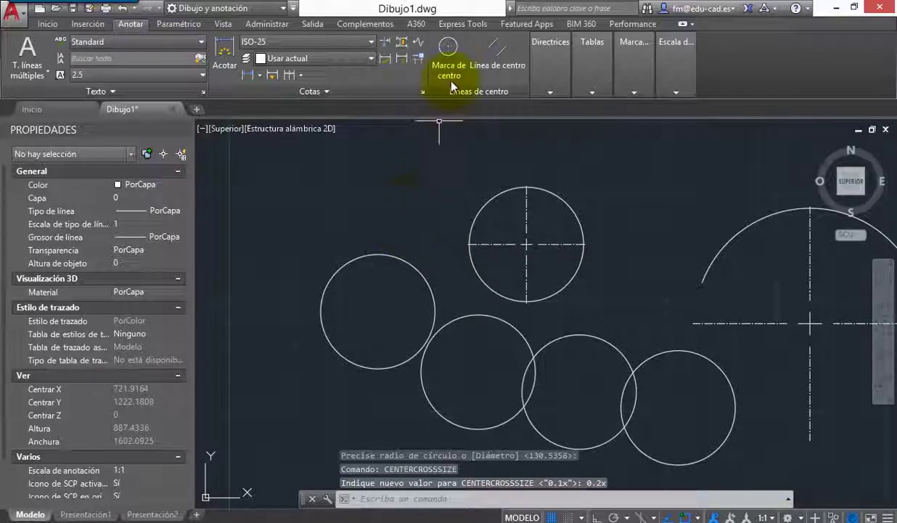
- Add a centre mark to the leftmost of the four new circles
click(454, 58)
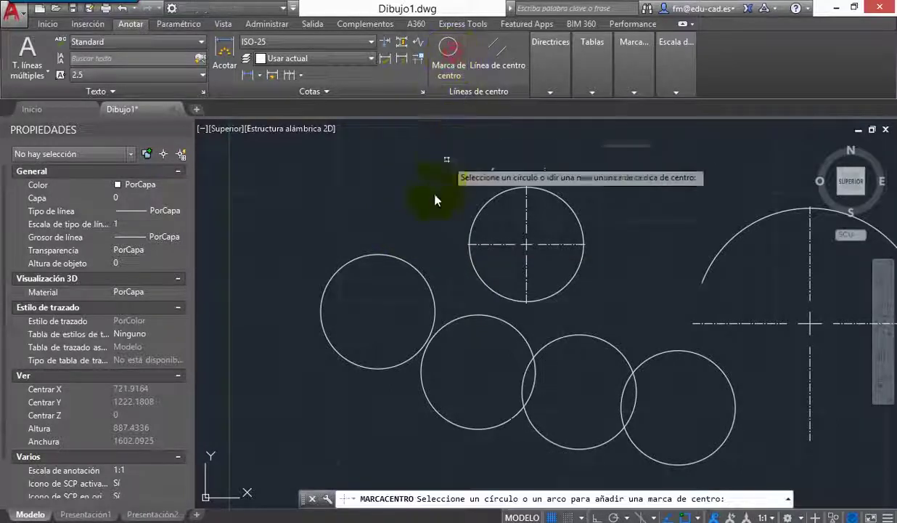
click(403, 260)
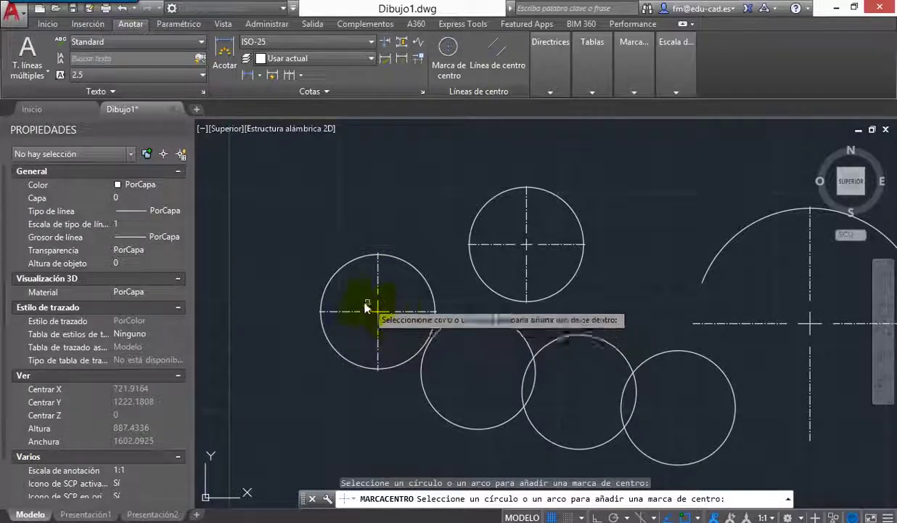
key(Escape)
- Draw a small circle with a radius of about 44 above the leftmost circle
text(c)
key(Return)
click(386, 207)
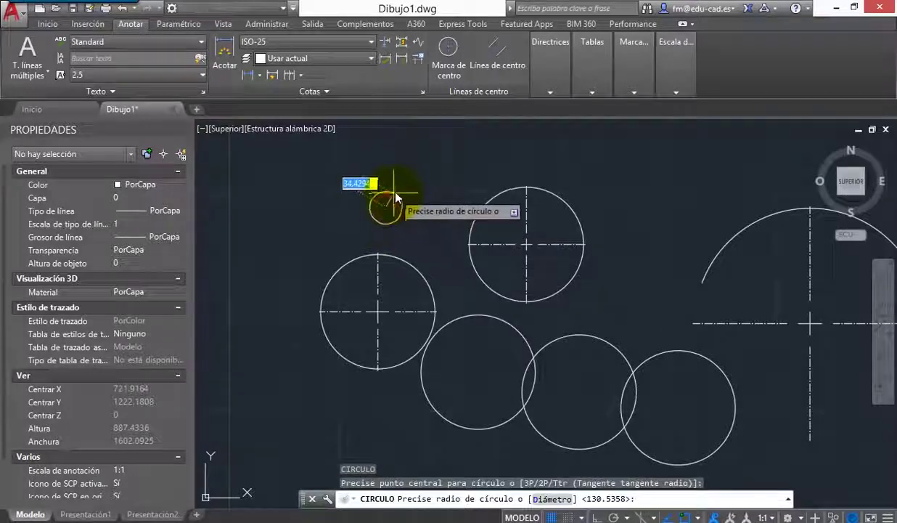
click(396, 196)
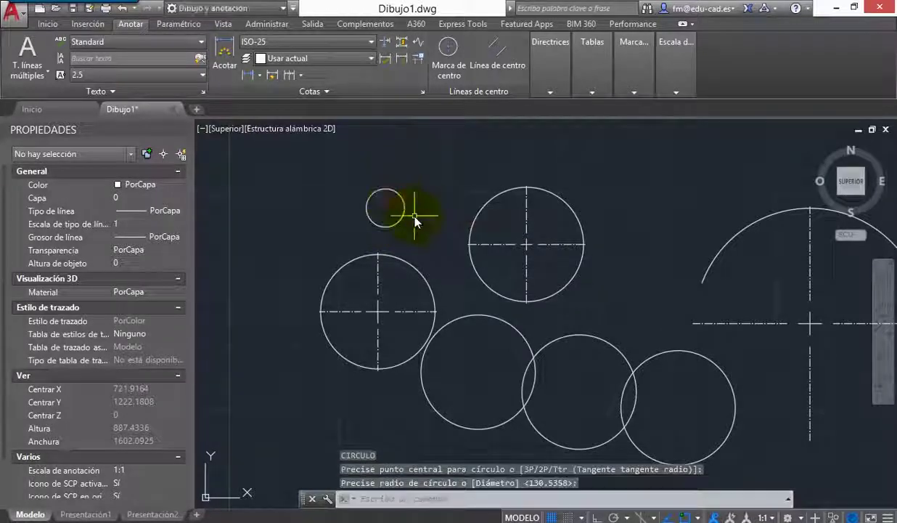
- Add a centre mark to the small circle and compare it with the mark on the larger circle below
click(448, 69)
click(379, 192)
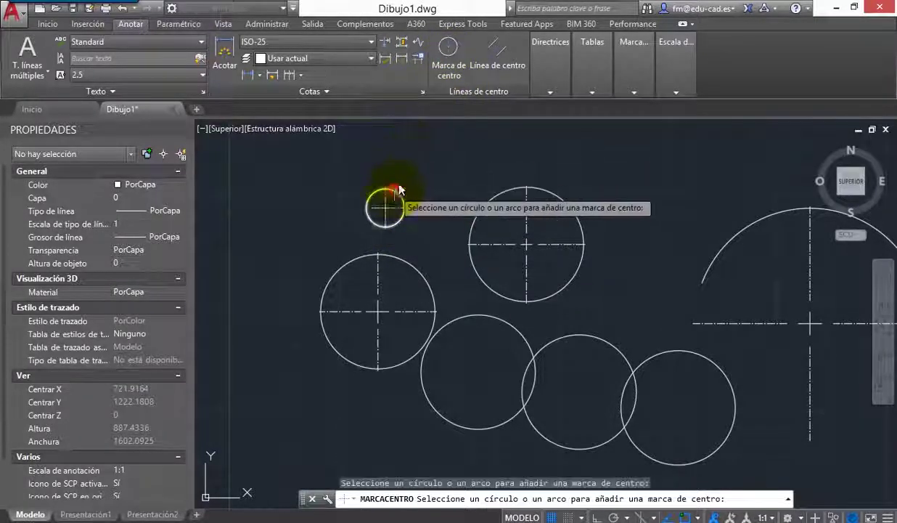
key(Escape)
scroll(390, 252, up, 4)
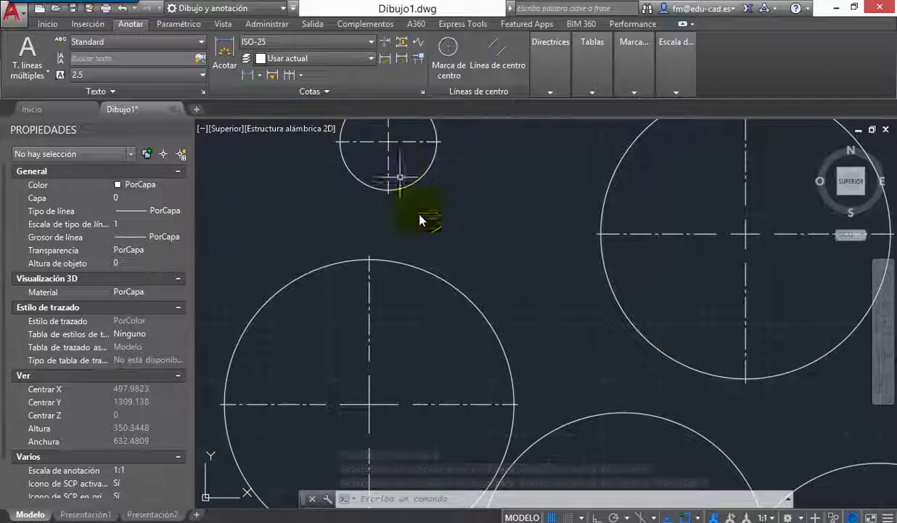
scroll(435, 225, down, 4)
click(439, 69)
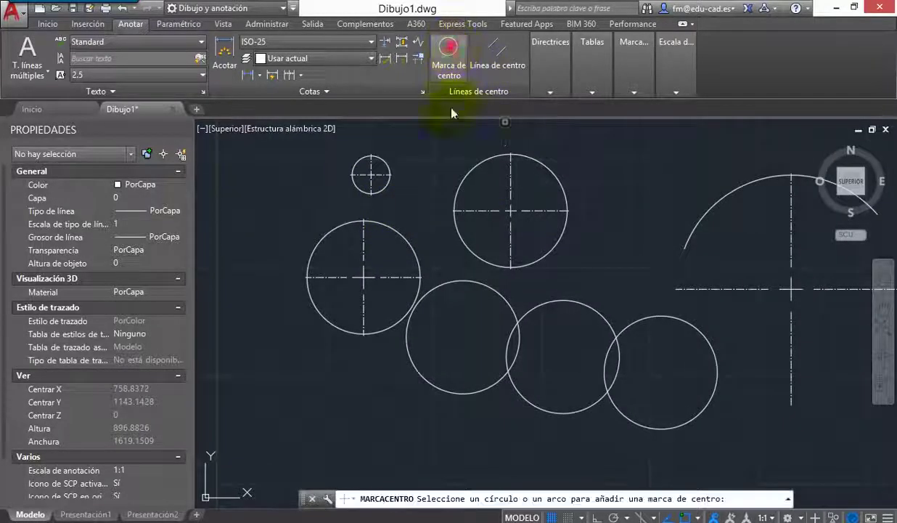
click(448, 283)
key(Escape)
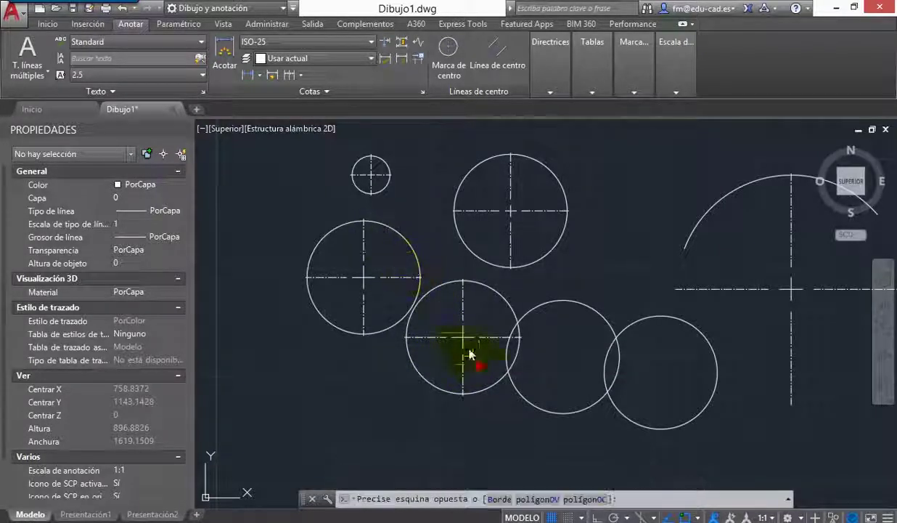
click(457, 336)
key(Delete)
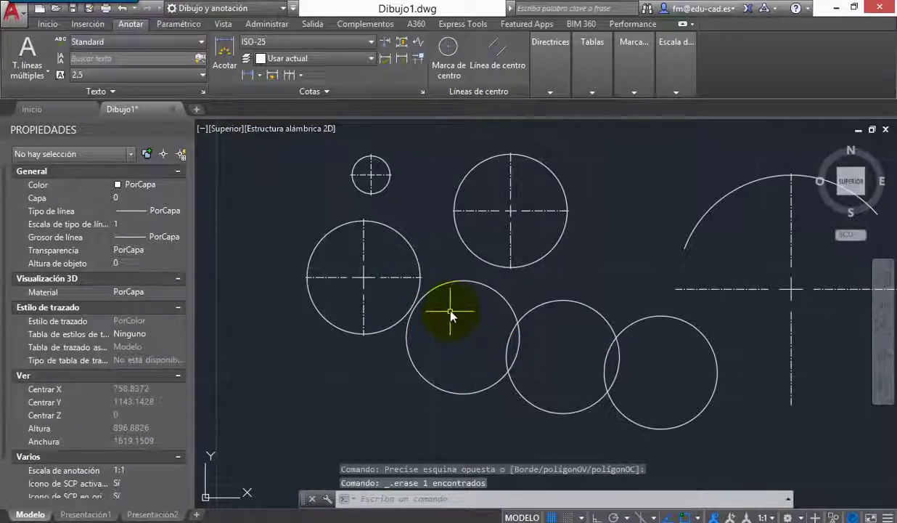
- Set the CENTERCROSSGAP variable to 0.1x
text(CENTERCROSSGAP)
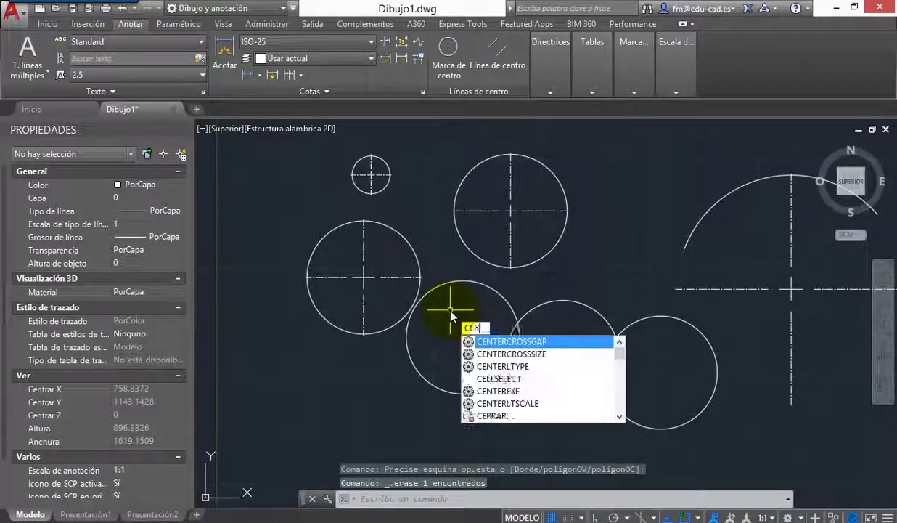
click(512, 342)
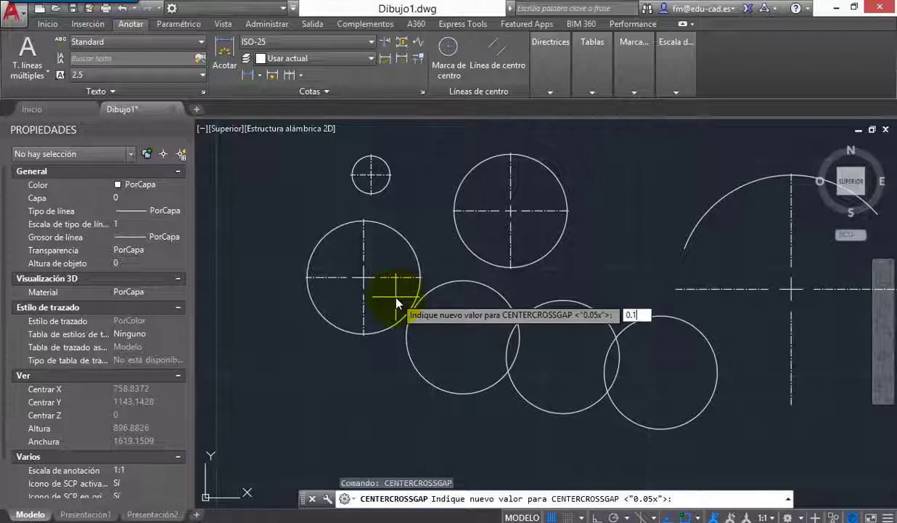
key(Return)
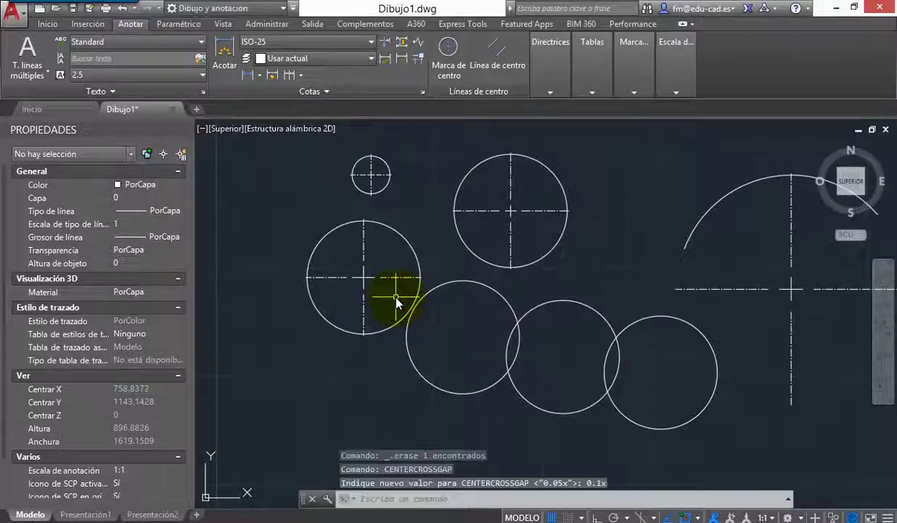
- Add a centre mark to the second circle in the descending row
click(448, 49)
click(450, 277)
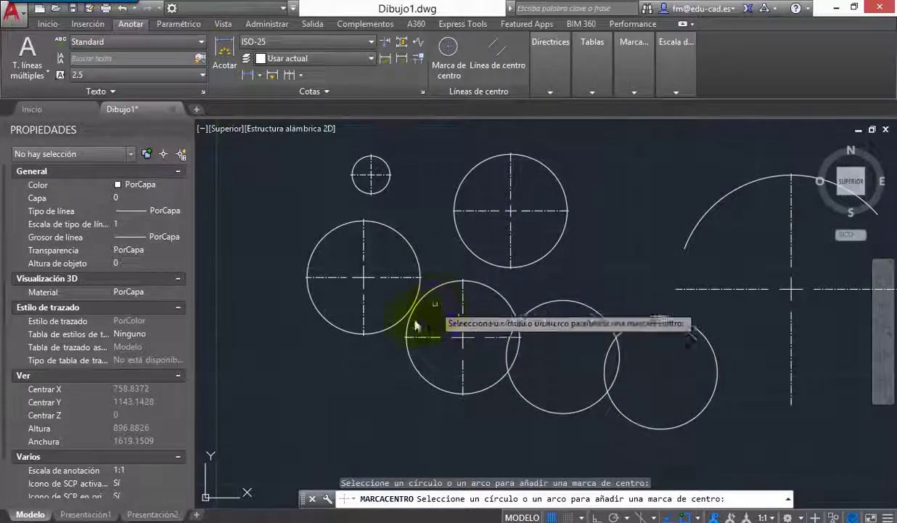
key(Escape)
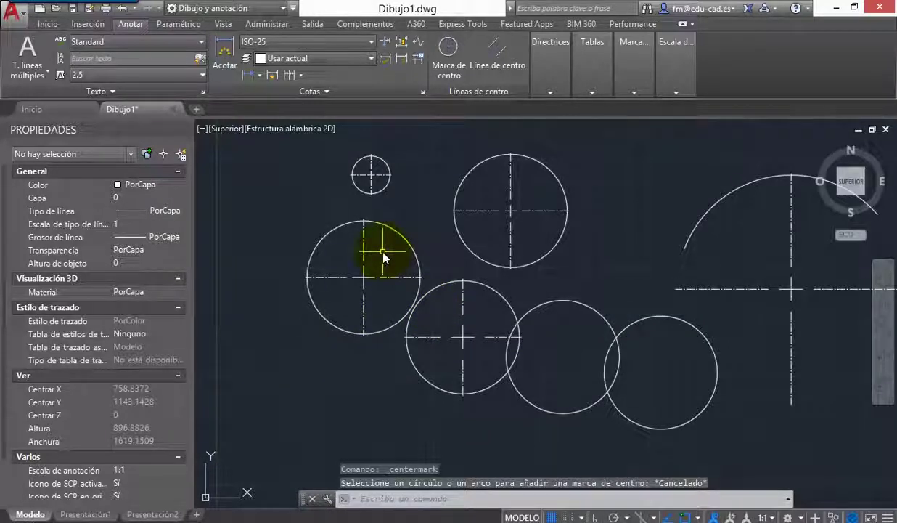
- Draw a circle with a radius of 50 below the leftmost large circle
text(c)
key(Return)
click(324, 398)
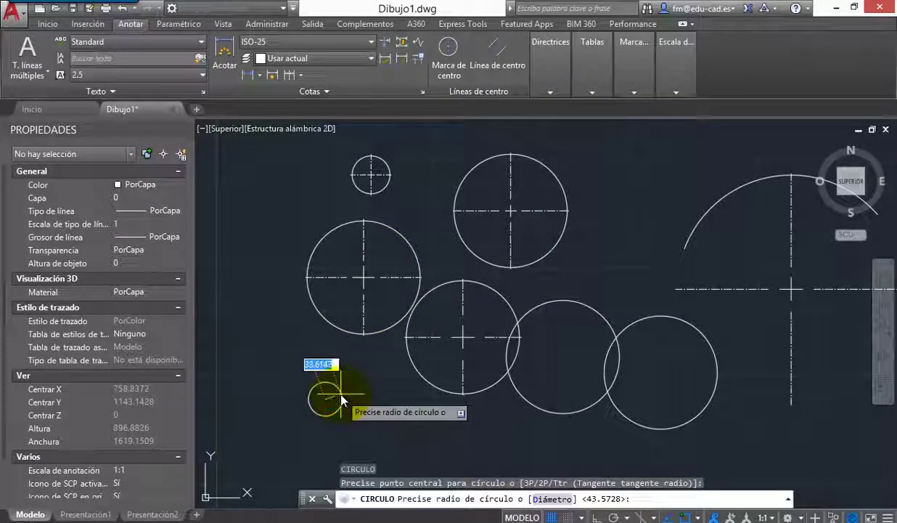
text(50)
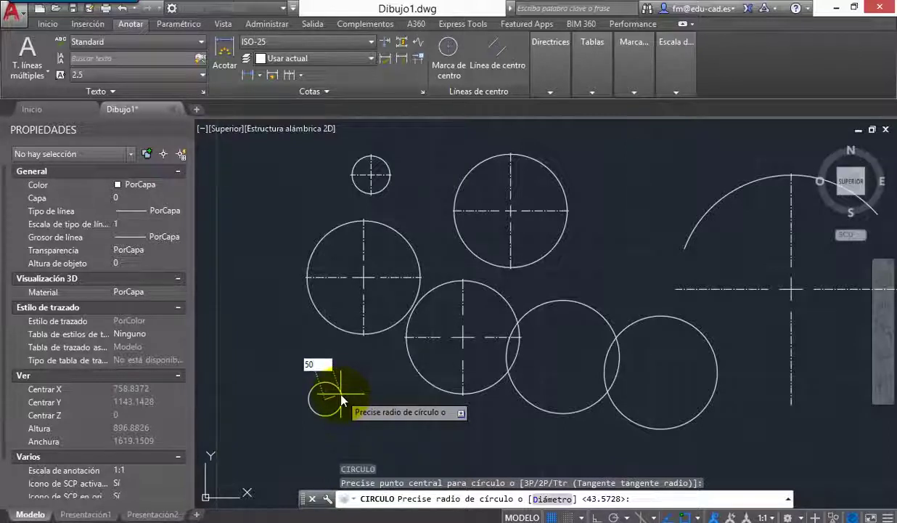
key(Return)
- Set the CENTERCROSSSIZE variable to the fixed value 10
scroll(314, 388, up, 5)
middle_drag(323, 414, 357, 330)
text(center)
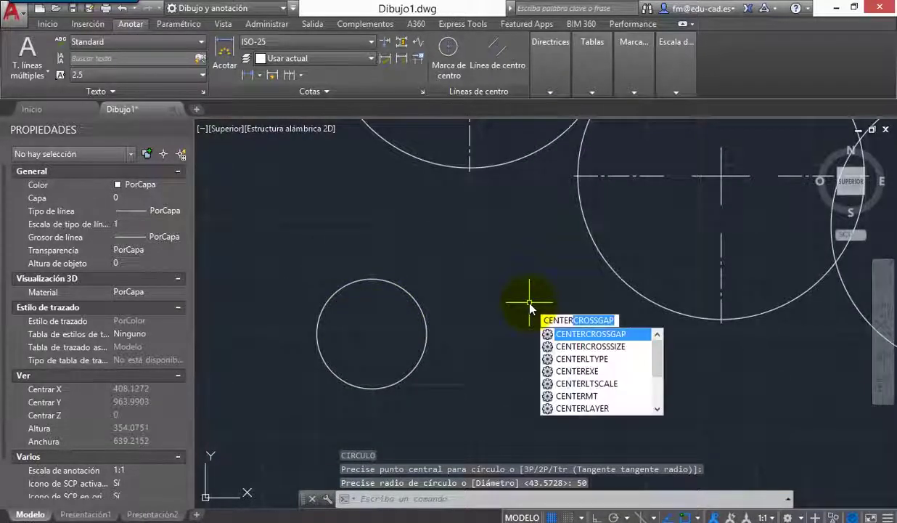
click(610, 348)
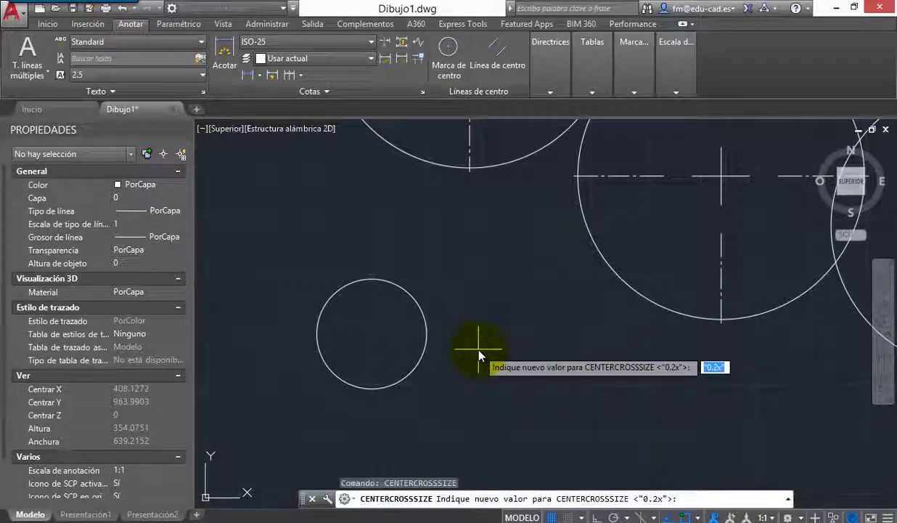
text(10)
key(Return)
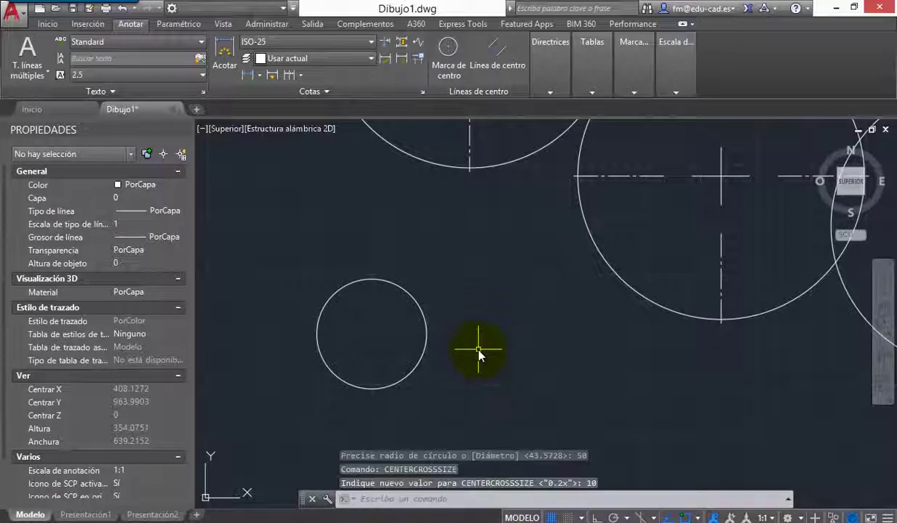
- Set the CENTERCROSSGAP variable to the fixed value 5
text(center)
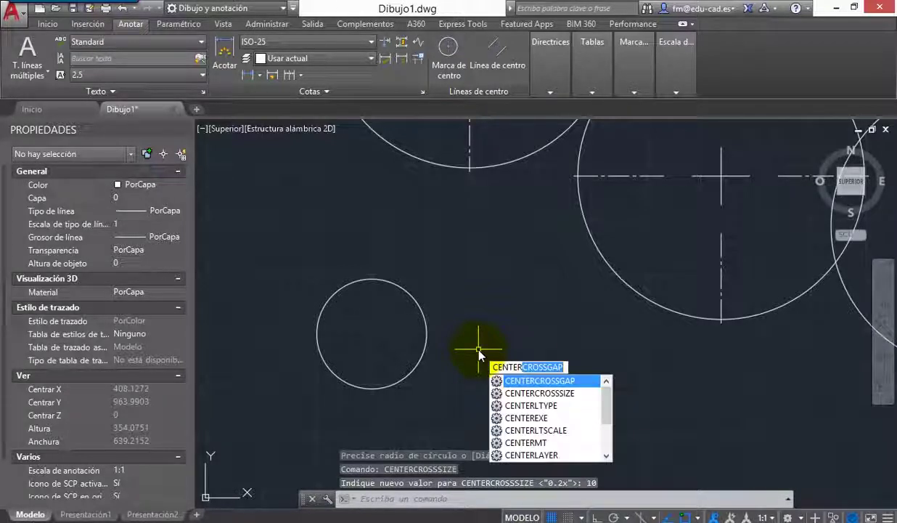
click(542, 382)
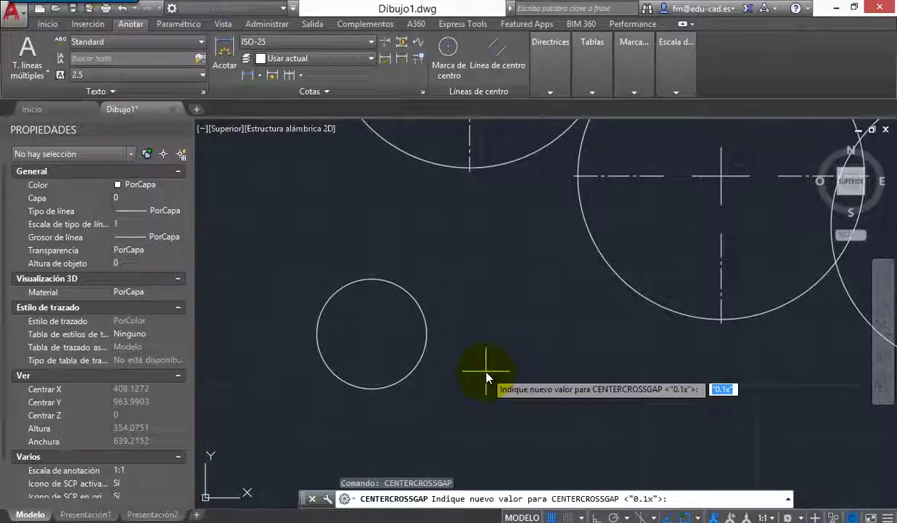
text(5)
key(Return)
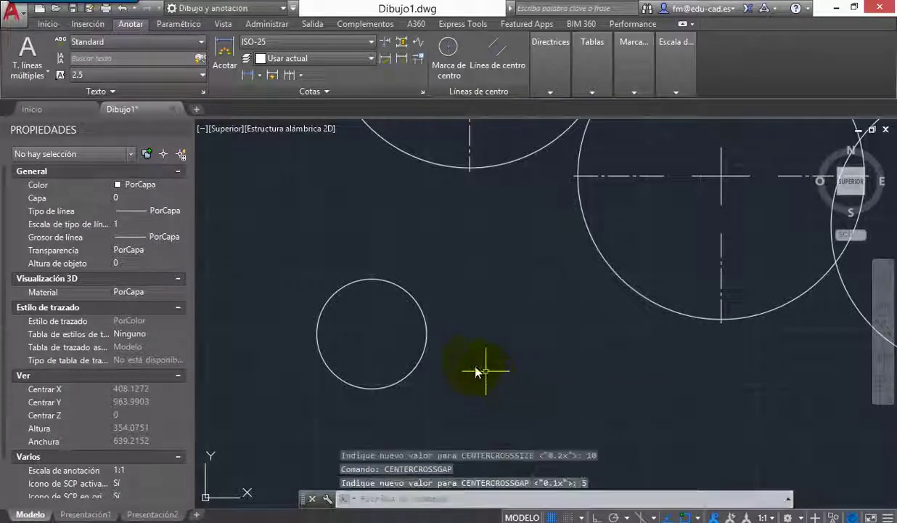
- Add a centre mark to the circle with a radius of 50 and end the command
click(460, 56)
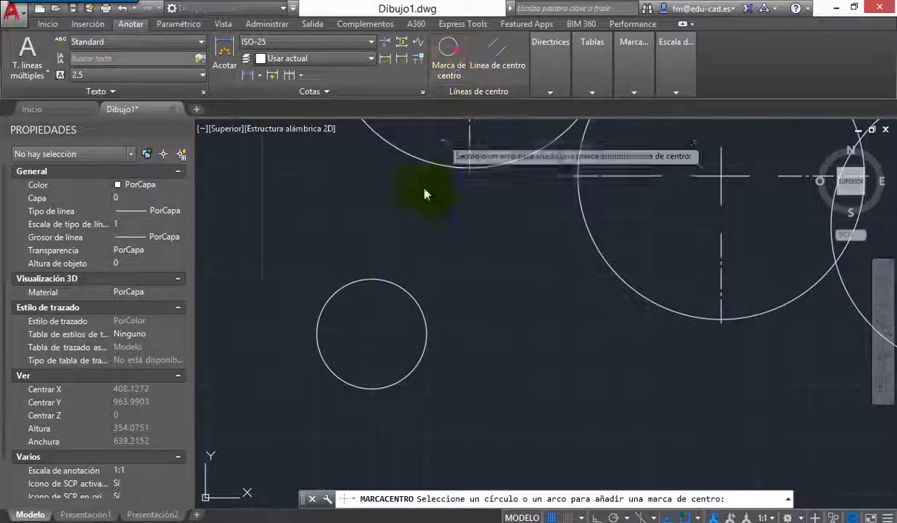
click(394, 285)
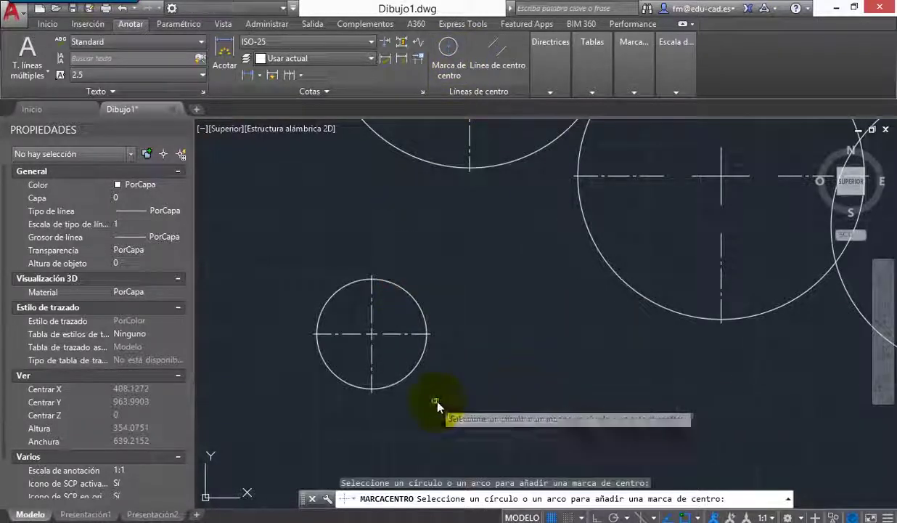
text(c)
key(Escape)
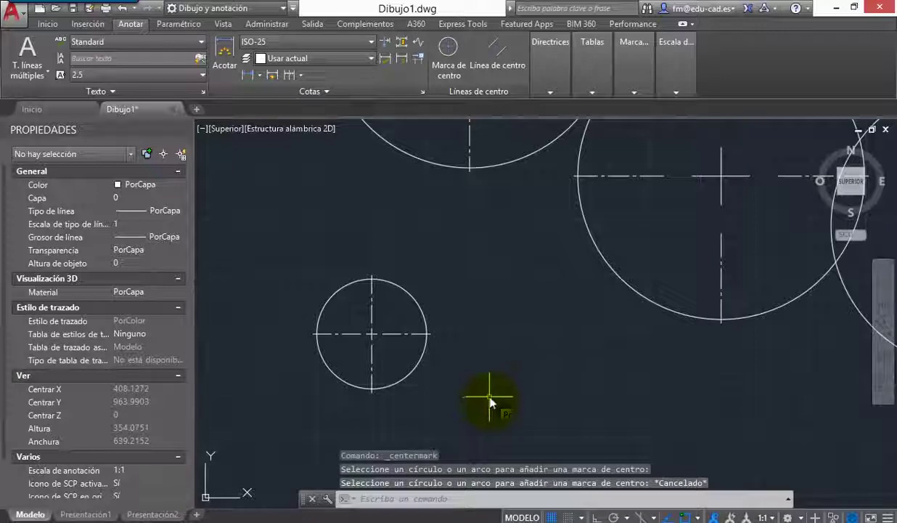
- Draw a smaller circle freehand just to the right of the circle with a radius of 50
text(c)
key(Return)
click(482, 365)
click(507, 358)
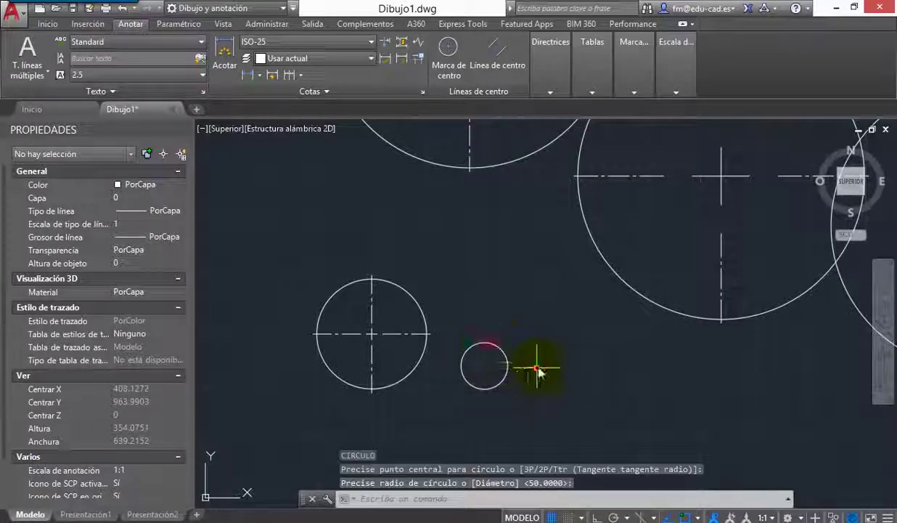
- Add a centre mark to the new small circle
click(449, 56)
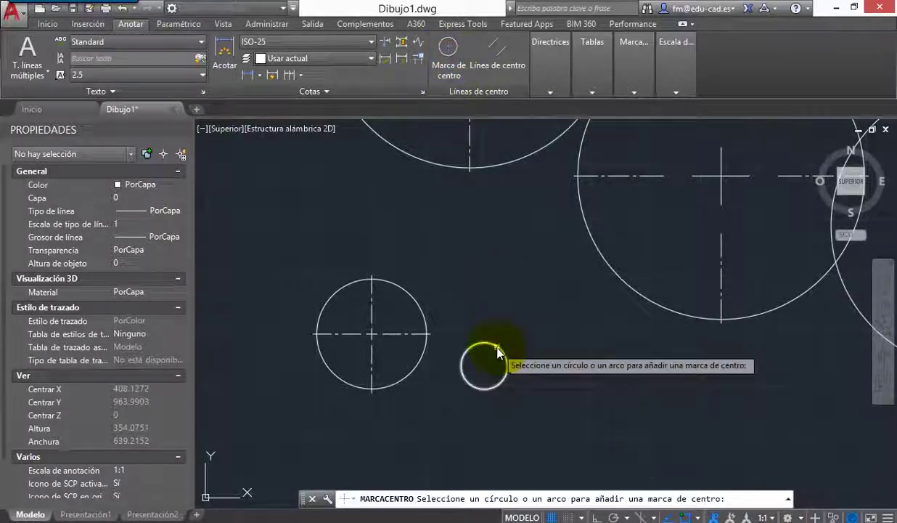
scroll(456, 374, up, 2)
scroll(456, 374, up, 2)
middle_drag(464, 367, 556, 361)
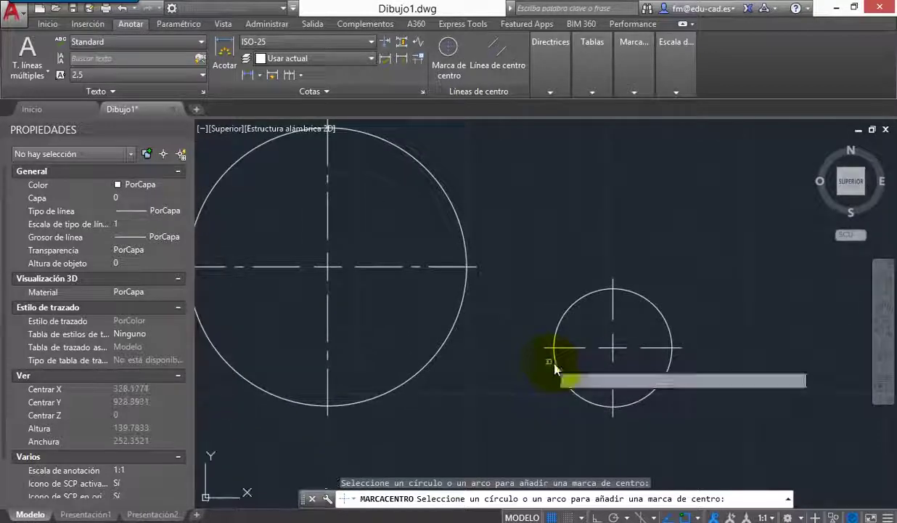
key(Escape)
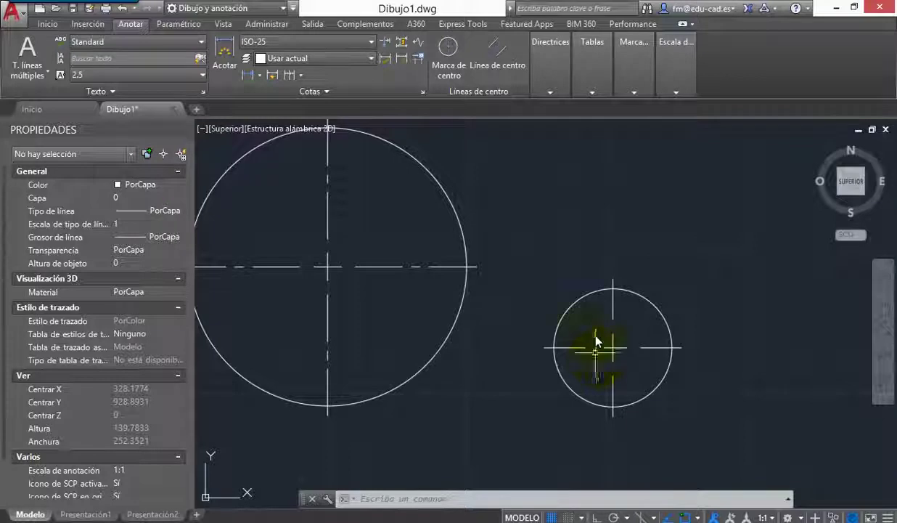
- Set the CENTEREXE variable for the centre mark extensions to 10
scroll(576, 284, down, 2)
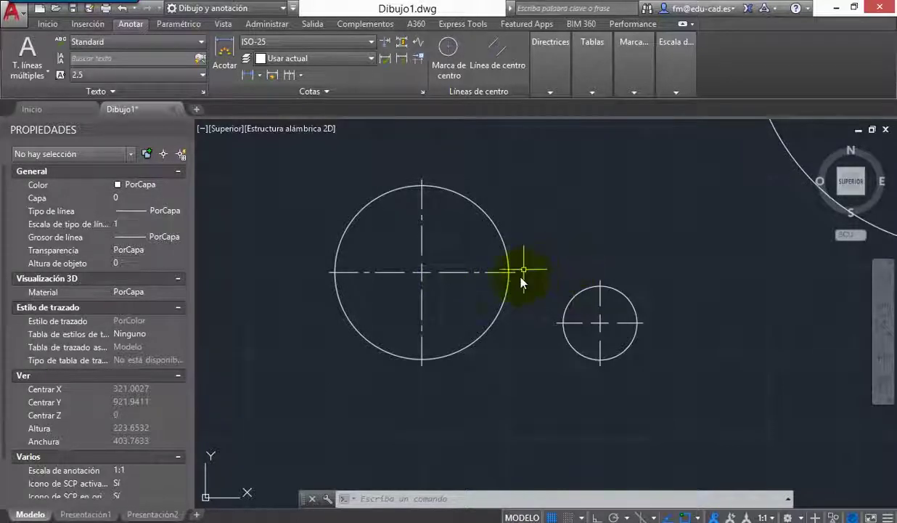
text(CENTER)
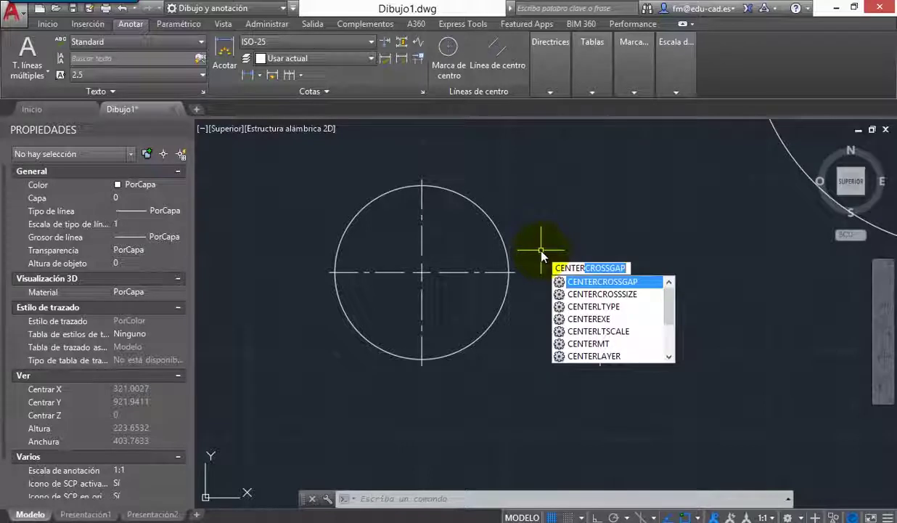
click(602, 325)
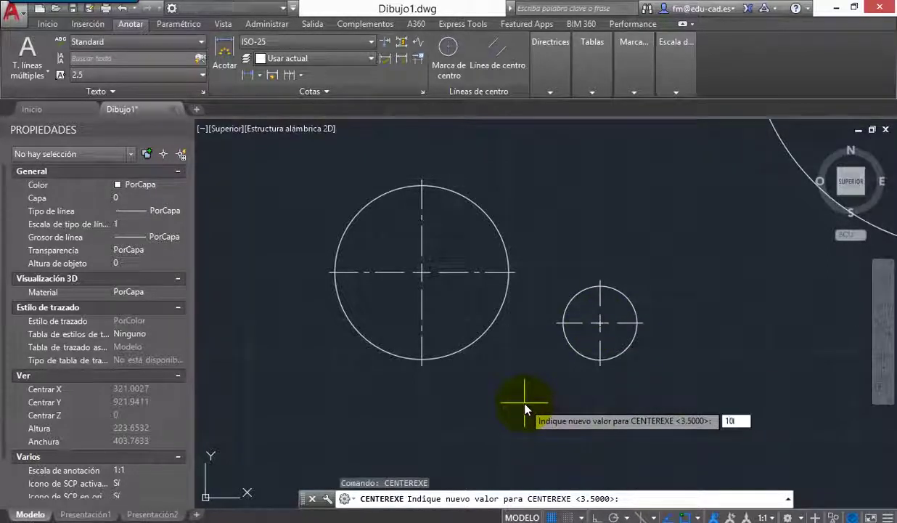
text(10)
key(Return)
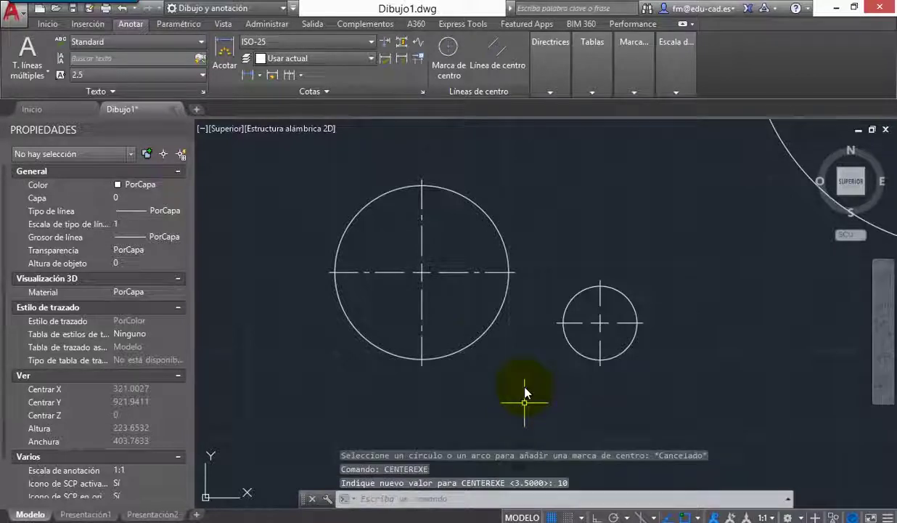
- Inspect the extension properties of the centre mark on the circle with a radius of 50
click(471, 334)
click(401, 267)
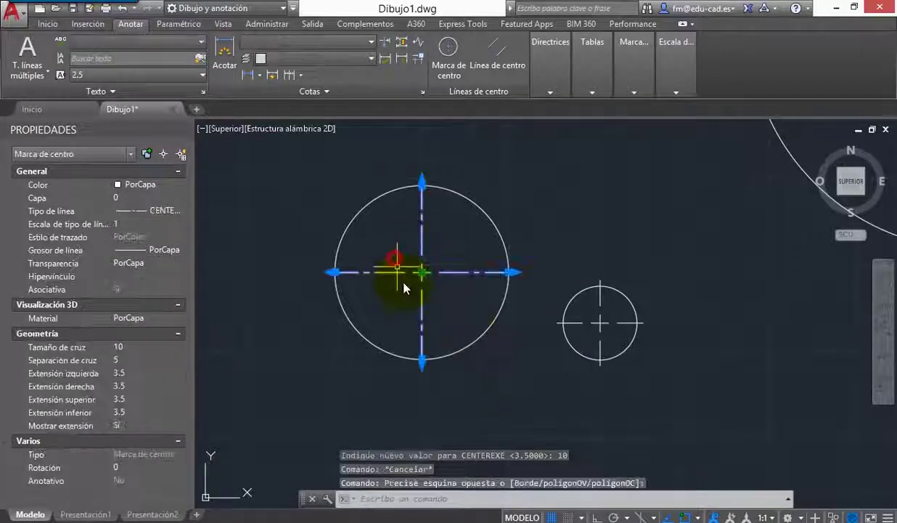
key(Escape)
- Copy both circles without their centre marks straight down, so that the large copy overlaps its original slightly
middle_drag(420, 330, 449, 258)
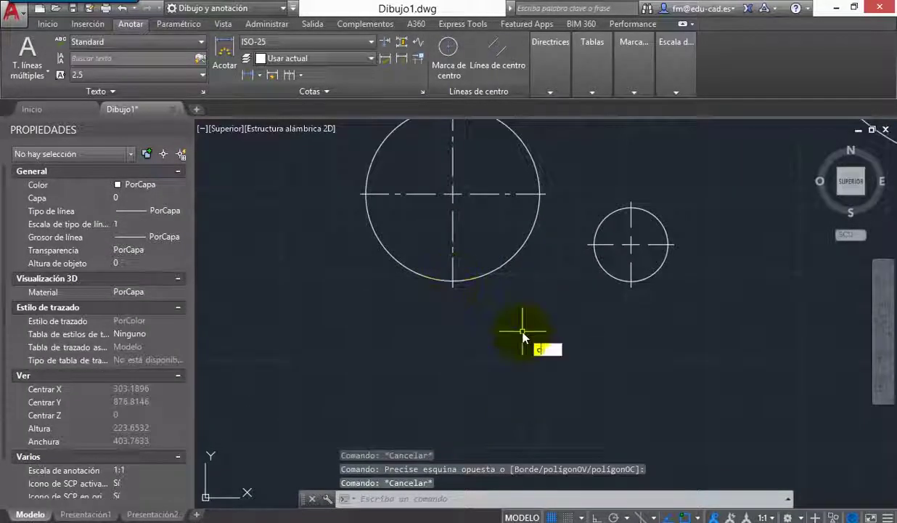
text(co)
key(Return)
click(606, 262)
click(500, 254)
key(Return)
click(568, 247)
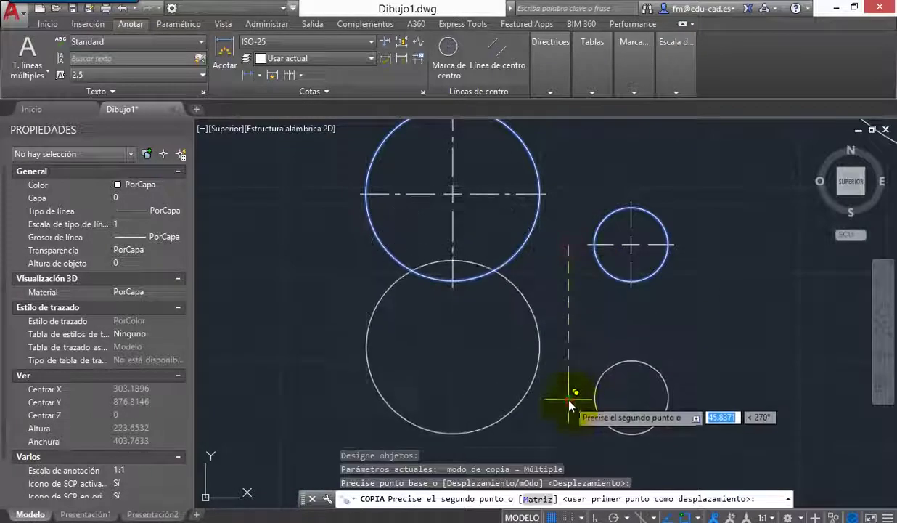
click(569, 399)
key(Escape)
- Add centre marks to the two copied circles, the large one and the small one
click(446, 50)
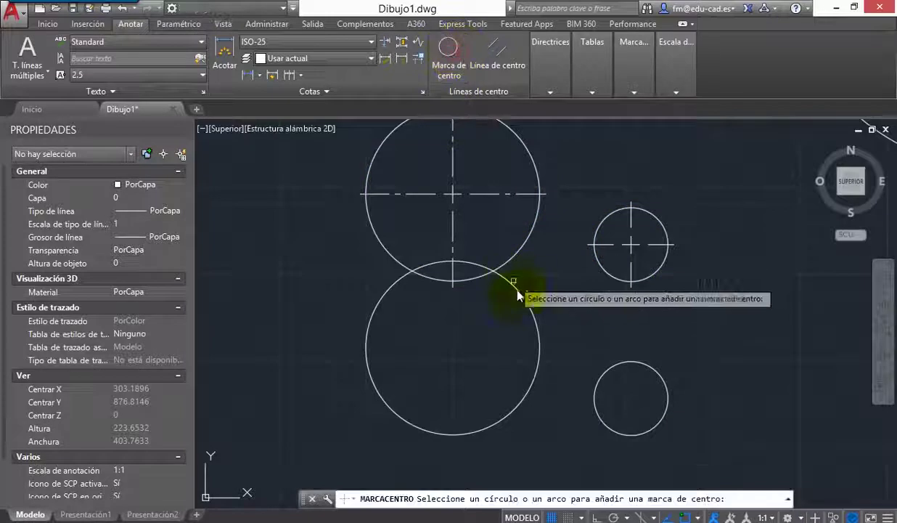
click(515, 287)
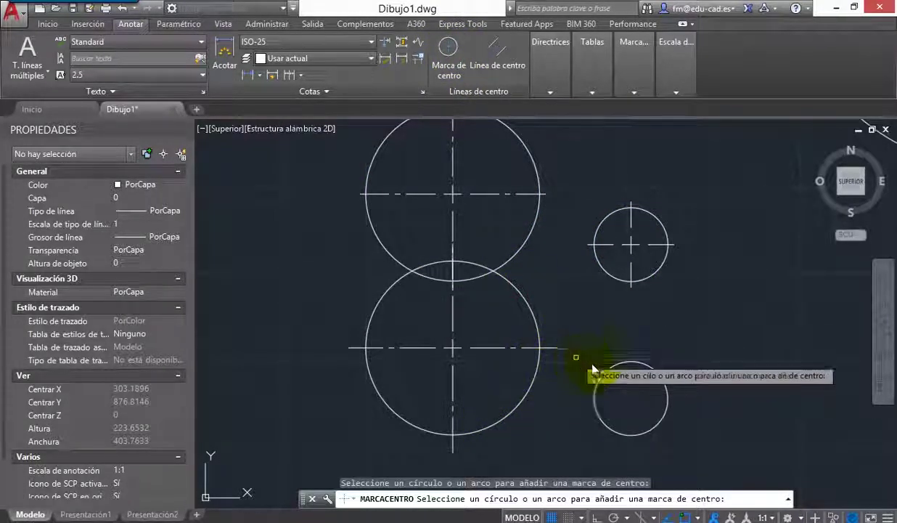
click(633, 364)
key(Escape)
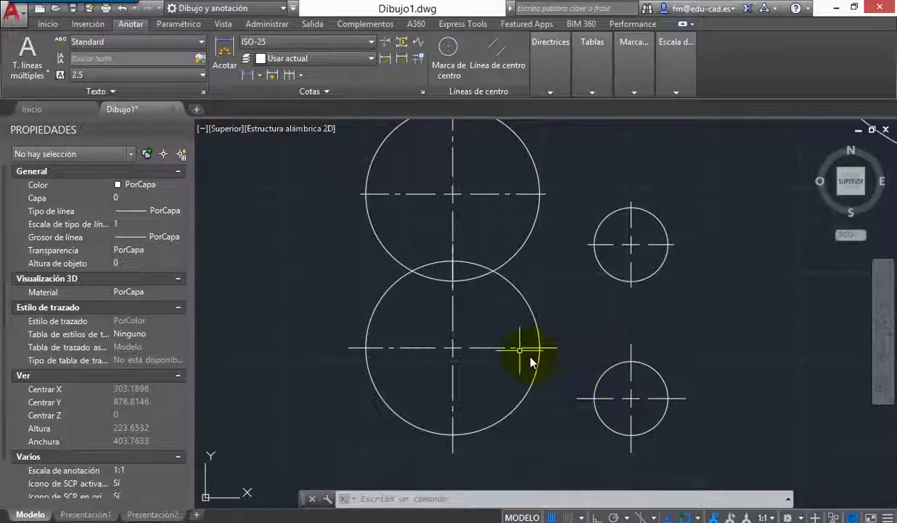
key(Escape)
- Measure how far the horizontal line of the large copied circle's centre mark extends beyond the circle's right edge
scroll(545, 357, up, 5)
text(di)
key(Return)
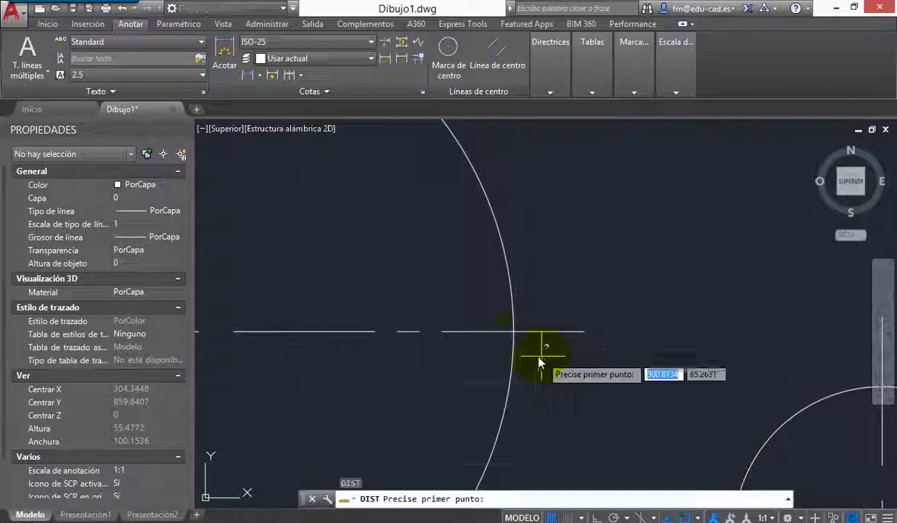
click(514, 332)
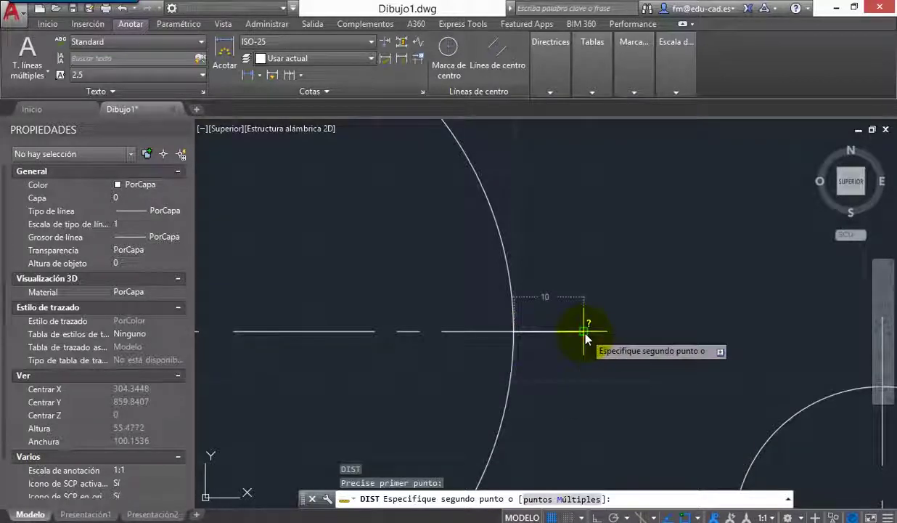
click(583, 331)
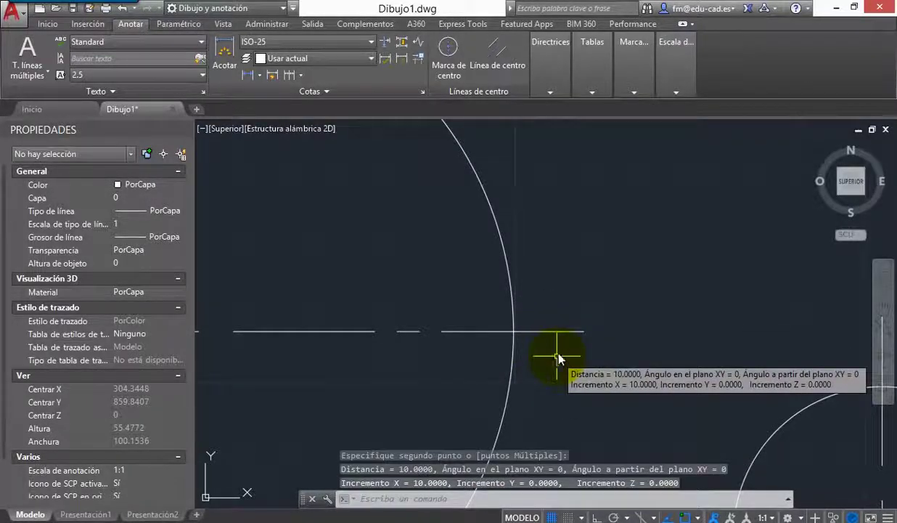
- Set the global linetype scale factor to 0.5 in the linetype manager and accept the change
scroll(558, 357, down, 5)
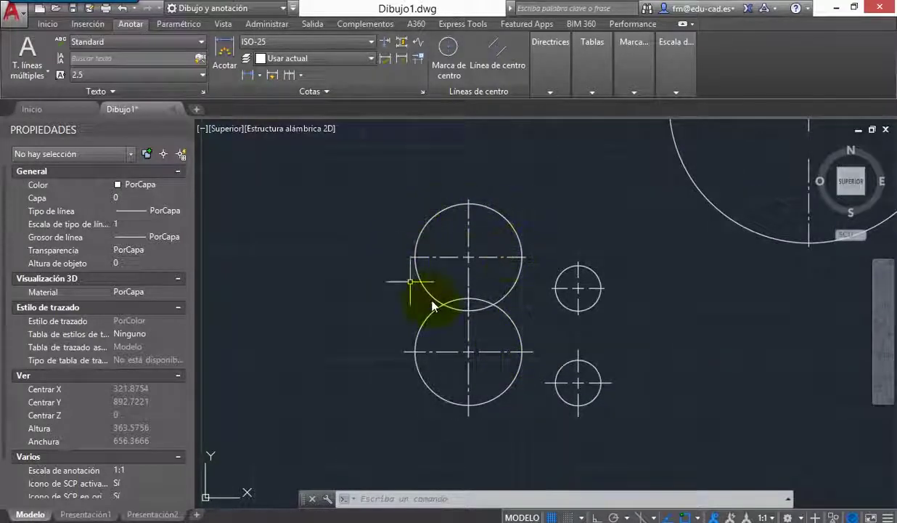
scroll(492, 294, up, 2)
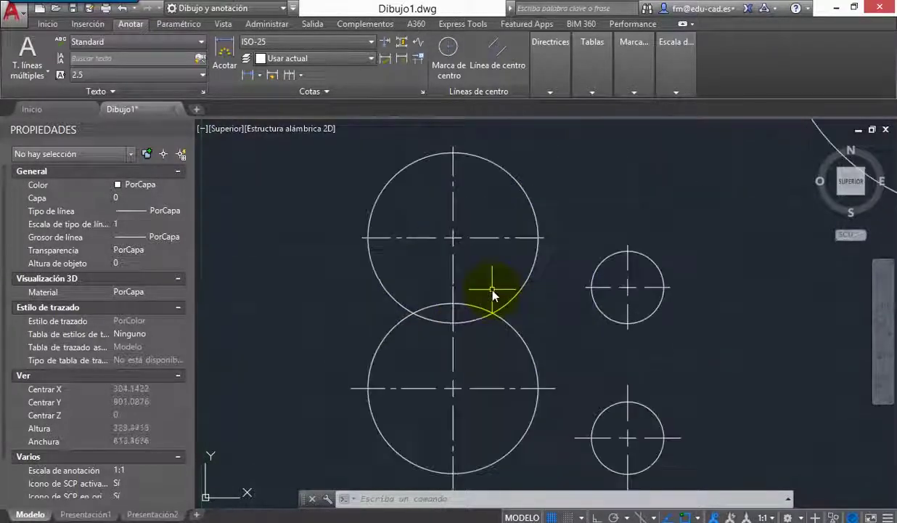
middle_drag(494, 293, 496, 305)
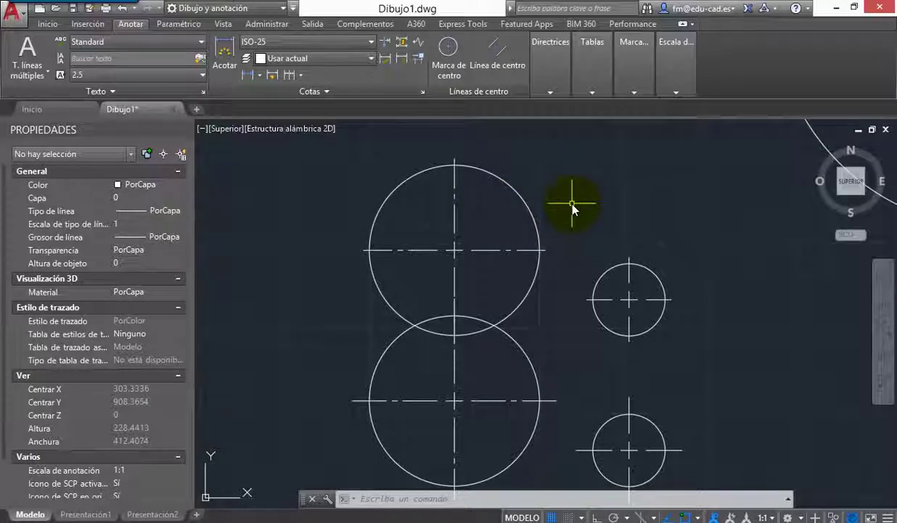
text(TL)
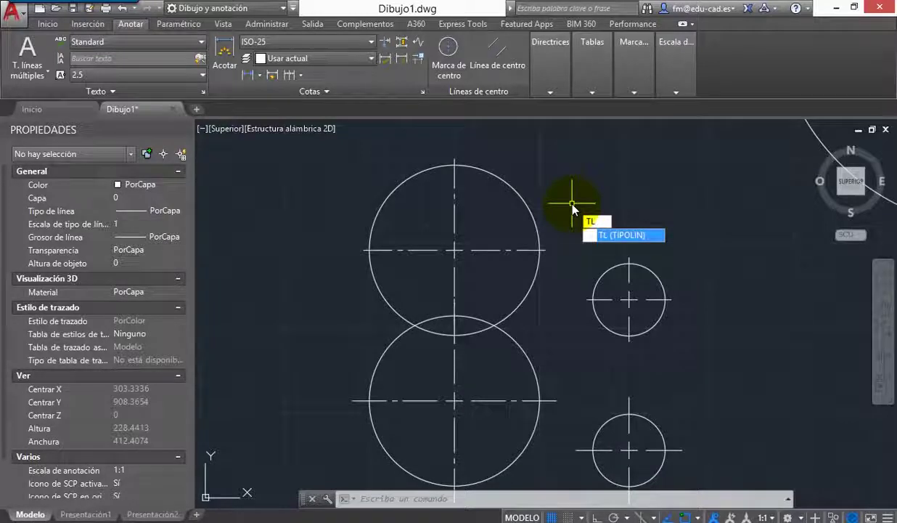
key(Return)
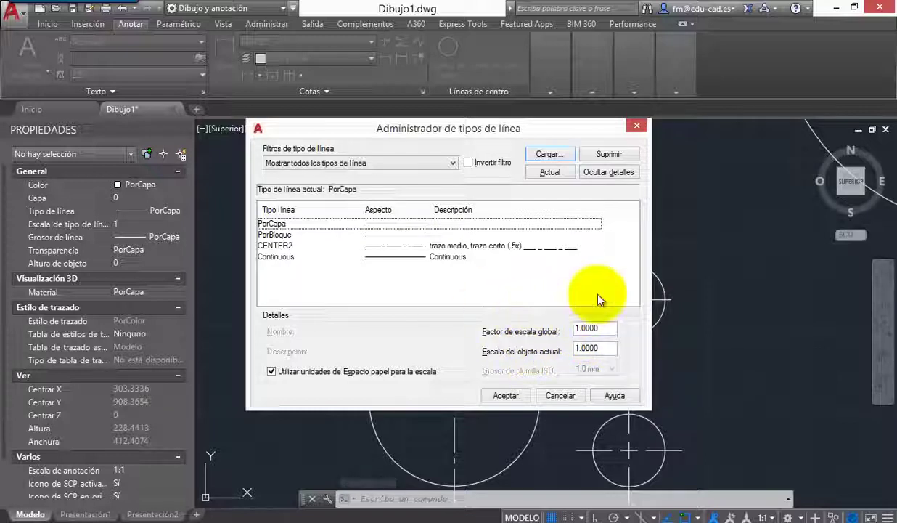
click(616, 172)
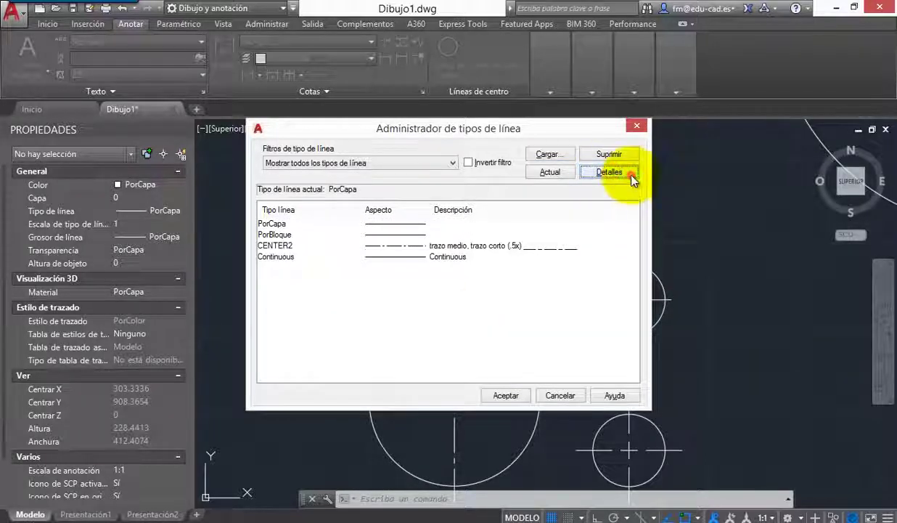
click(609, 172)
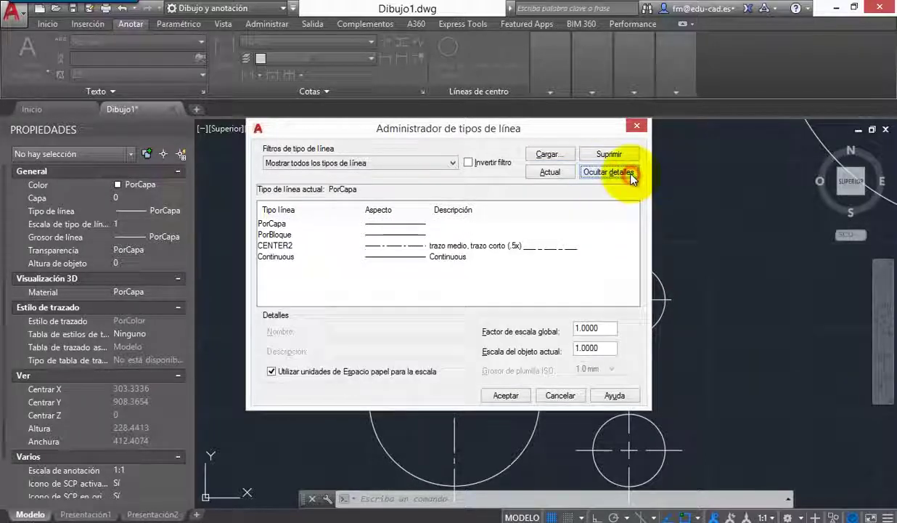
click(610, 328)
text(0.)
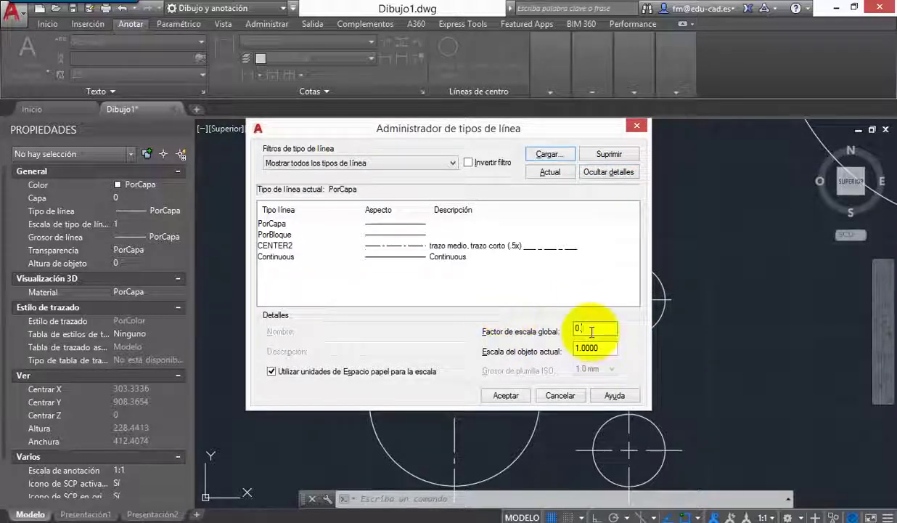
text(5)
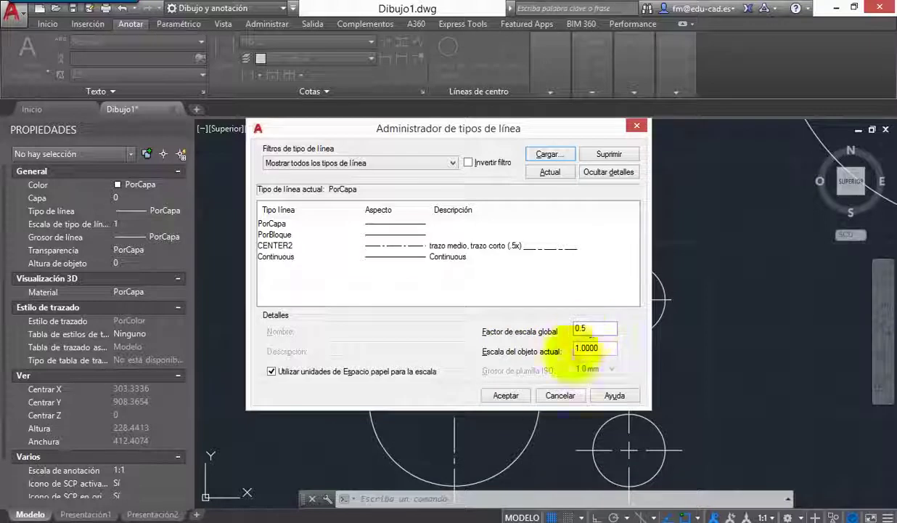
click(508, 395)
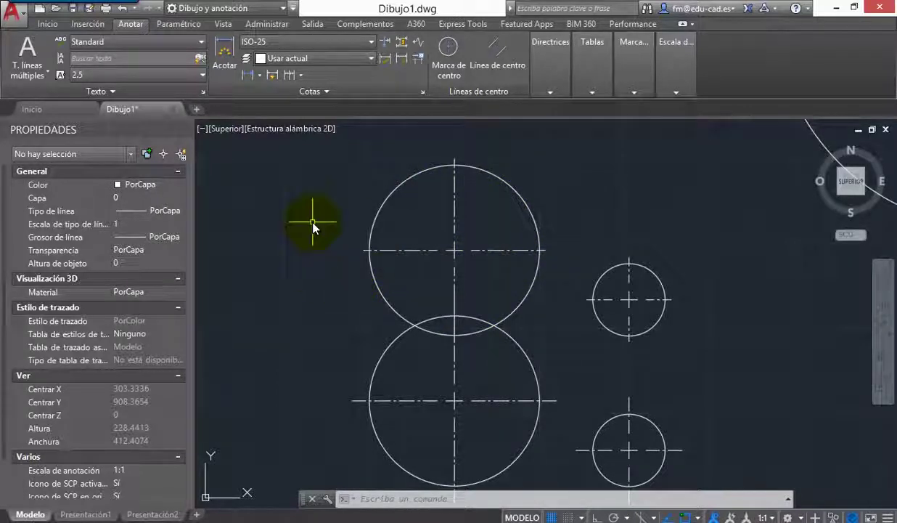
- Draw a slightly sloping line above the upper large circle with CENTER2 as the current linetype
key(Return)
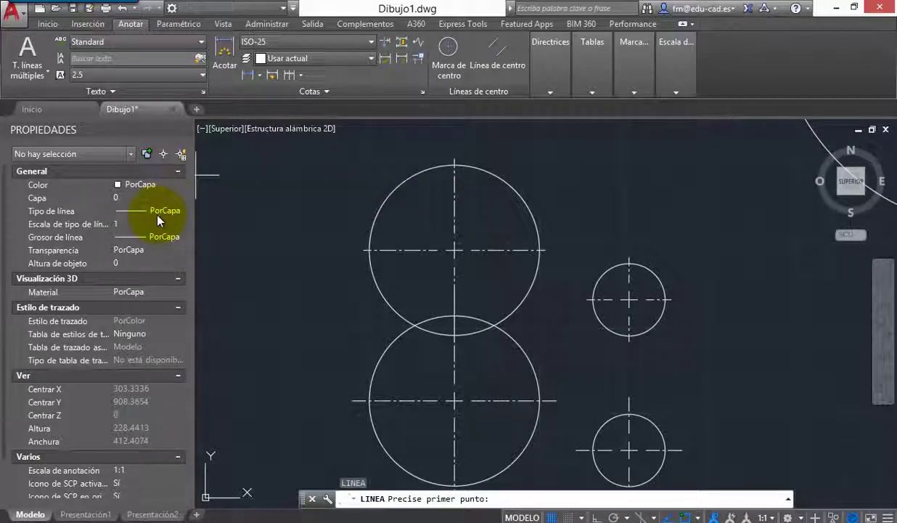
click(181, 213)
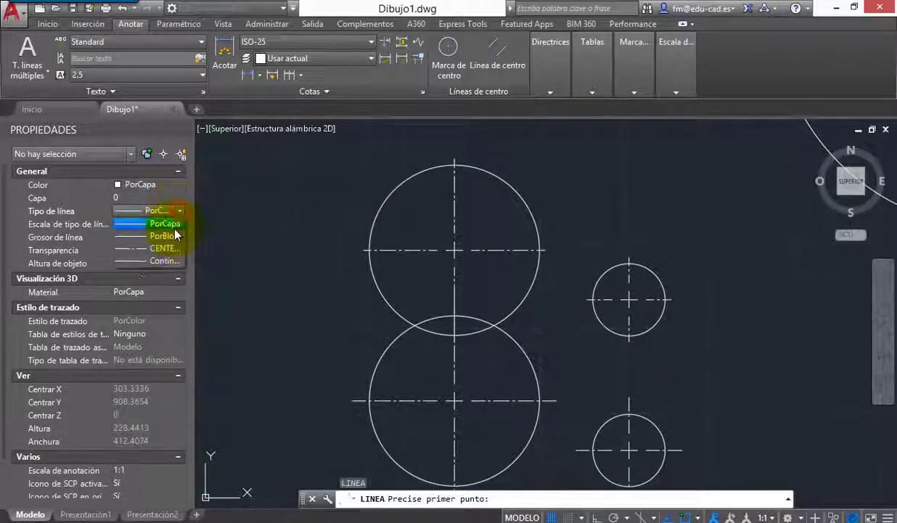
click(273, 160)
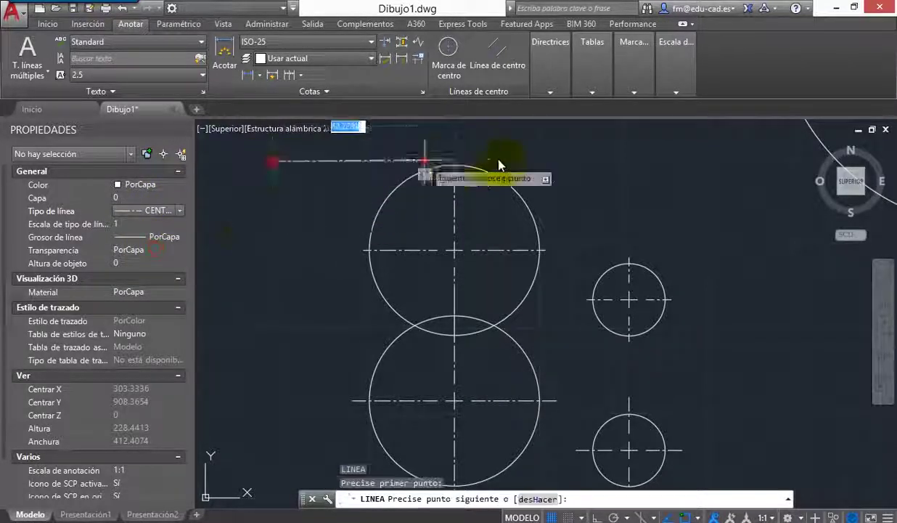
click(648, 147)
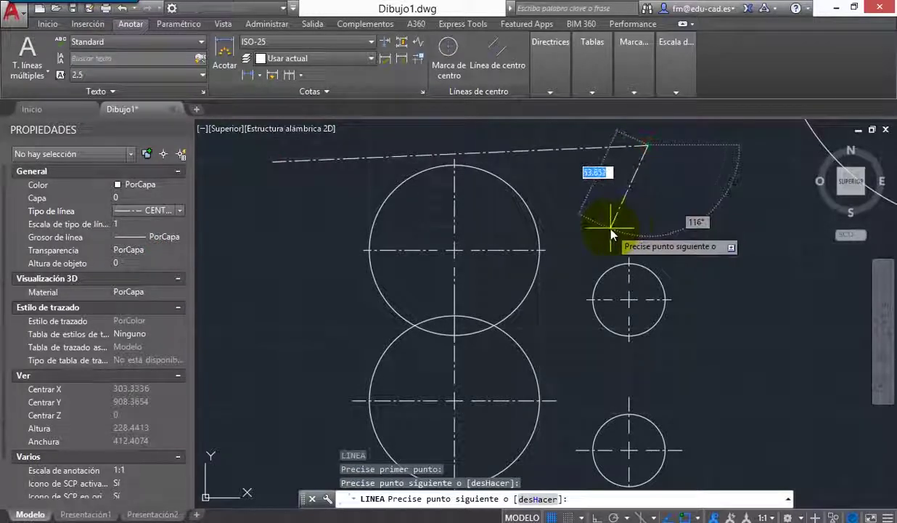
key(Escape)
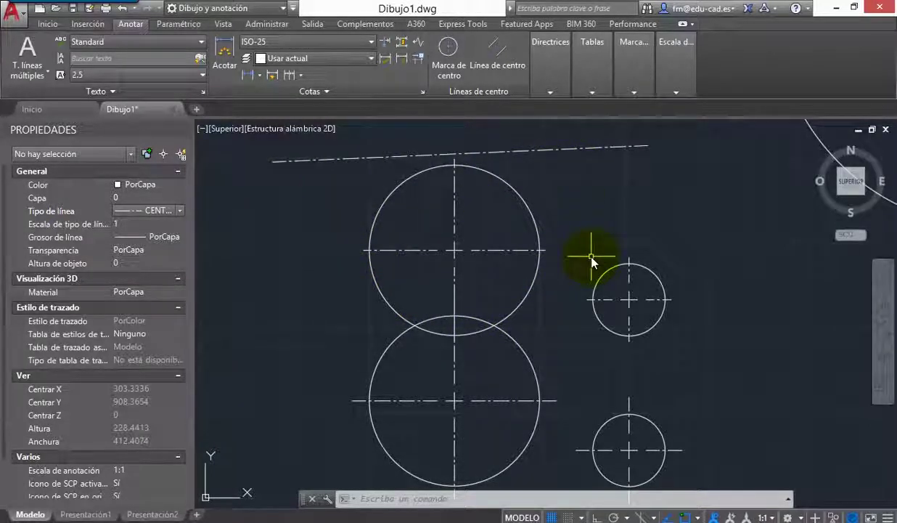
- Set the CENTERLTSCALE variable to 0.5
text(r)
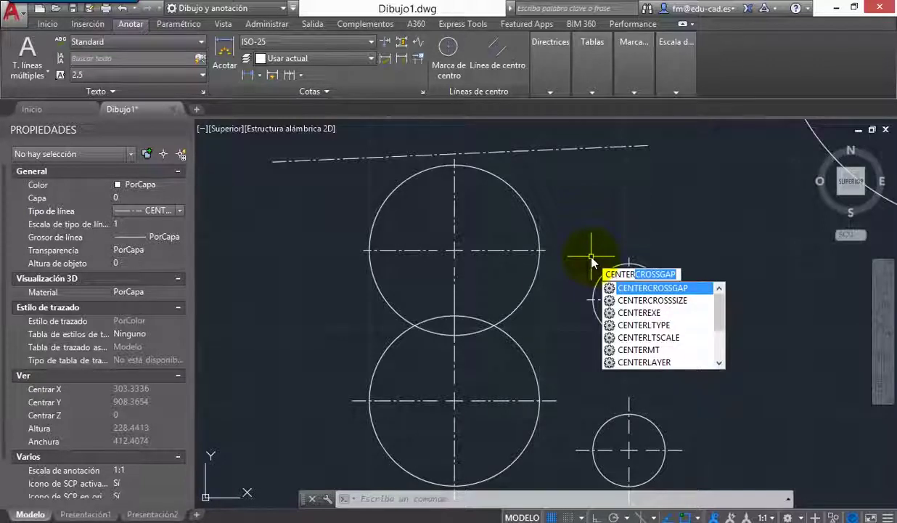
click(669, 338)
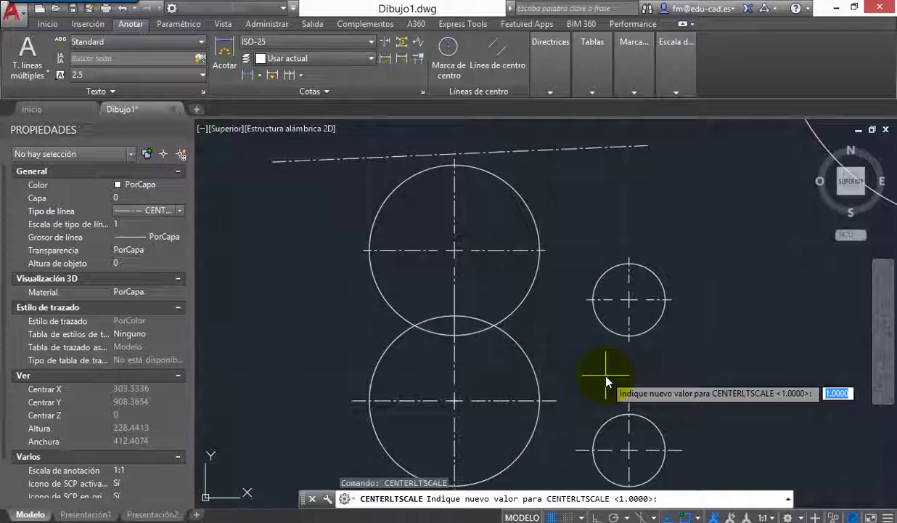
text(5)
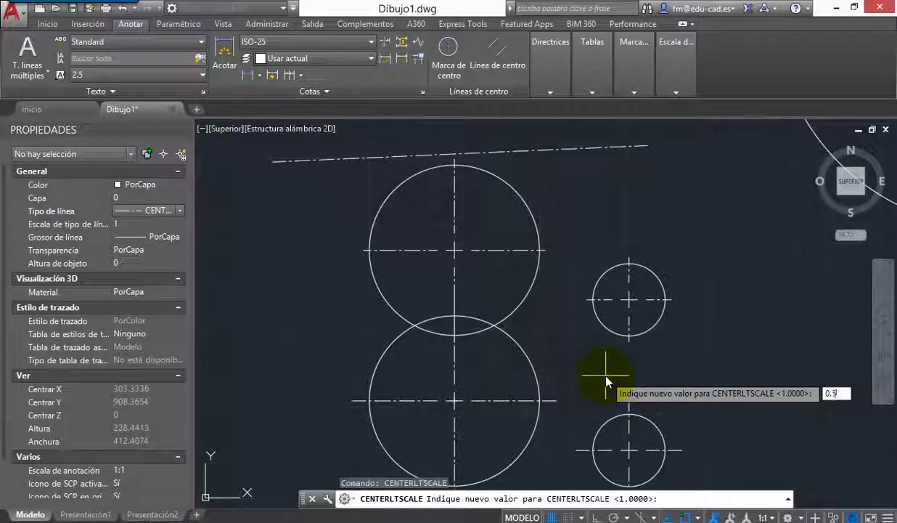
key(Return)
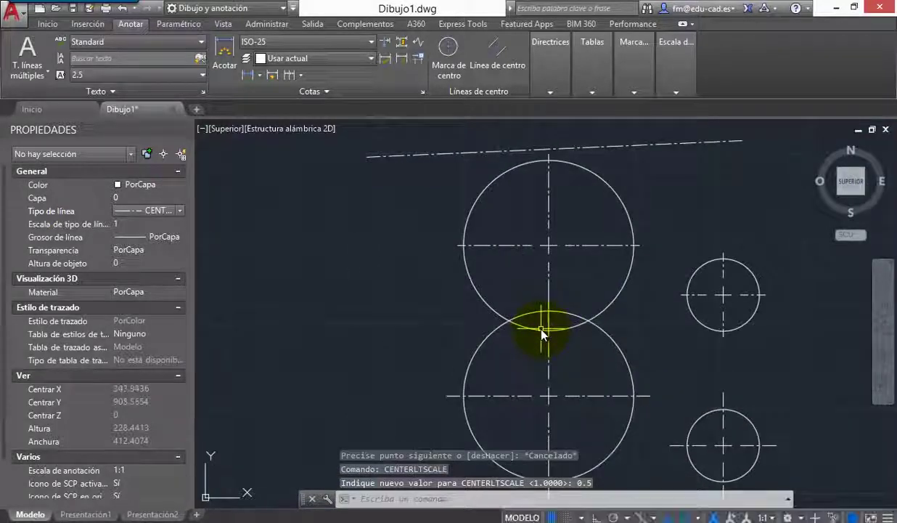
- Copy the upper large circle and the upper small circle, without their centre marks, into the empty space to their left
text(cp)
key(Return)
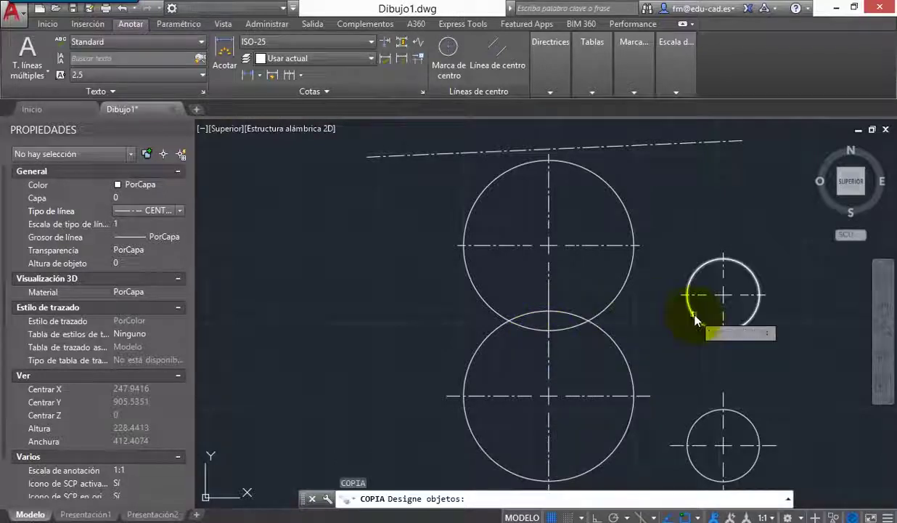
click(690, 305)
click(627, 287)
key(Return)
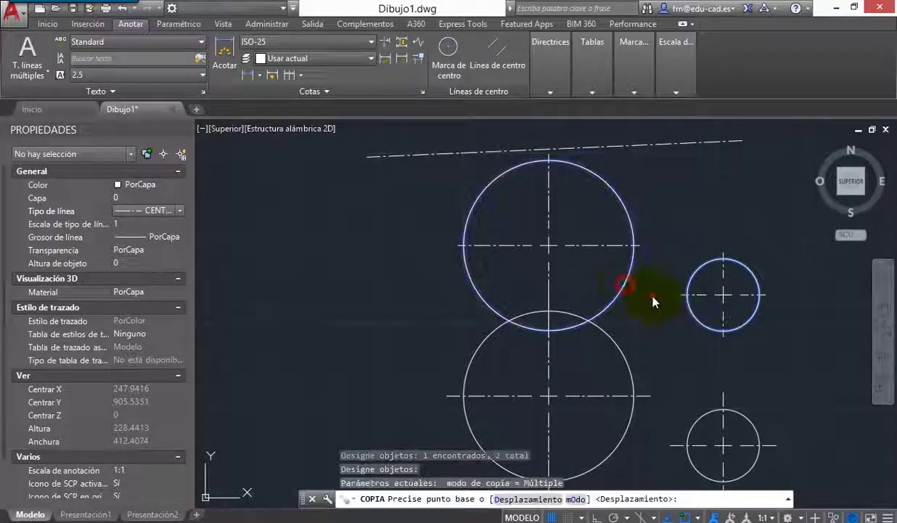
click(652, 296)
click(357, 318)
key(Escape)
middle_drag(360, 320, 444, 353)
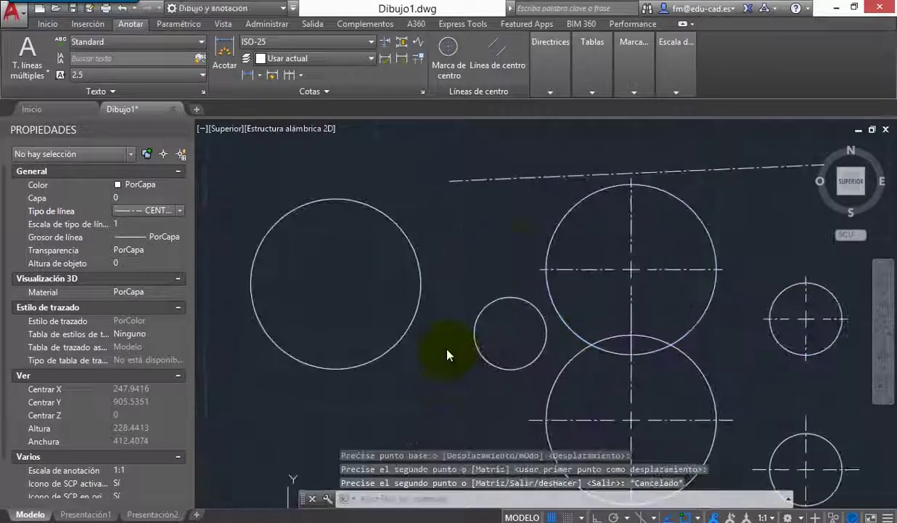
- Add centre marks to the newly copied large and small circles
click(448, 49)
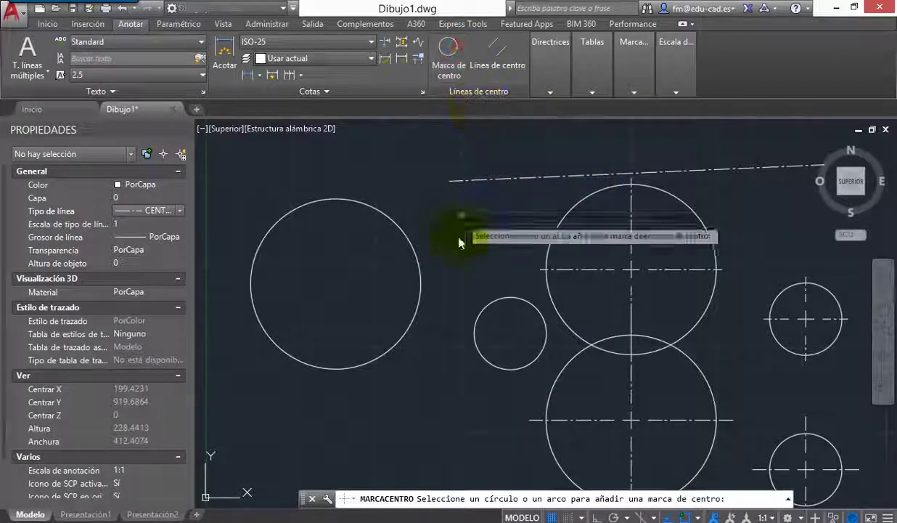
click(418, 259)
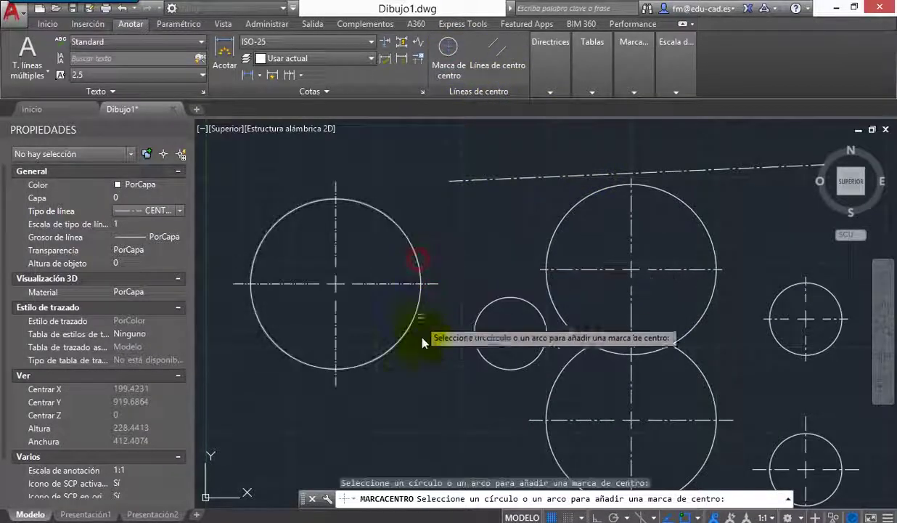
click(508, 301)
key(Escape)
- Draw a nearly horizontal CENTER2 line above the newly copied large circle
scroll(457, 319, up, 3)
mouse_move(460, 323)
middle_down()
mouse_move(519, 445)
mouse_move(561, 464)
middle_up()
middle_drag(477, 261, 565, 403)
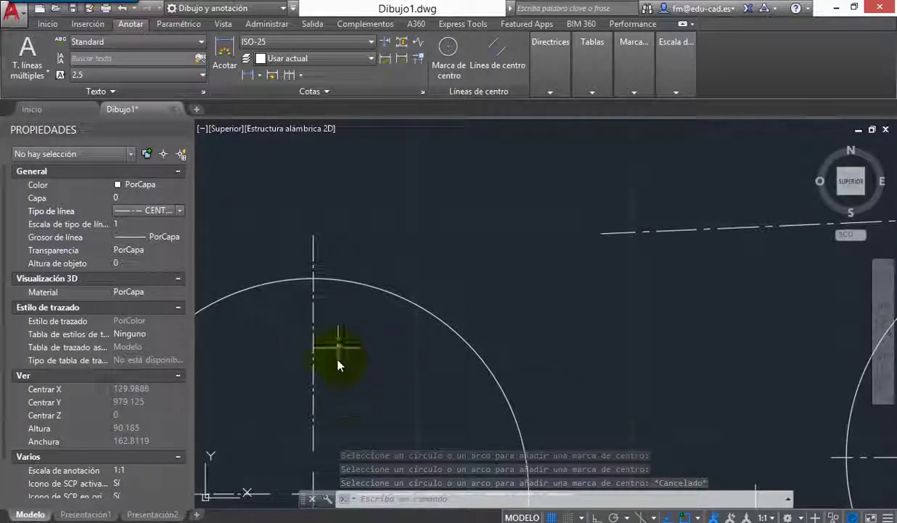
scroll(550, 302, down, 4)
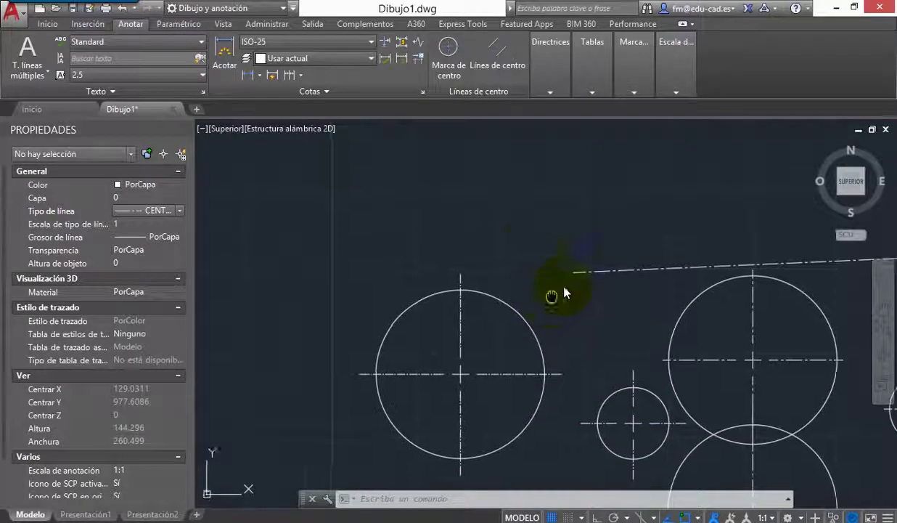
middle_drag(549, 301, 524, 252)
key(Escape)
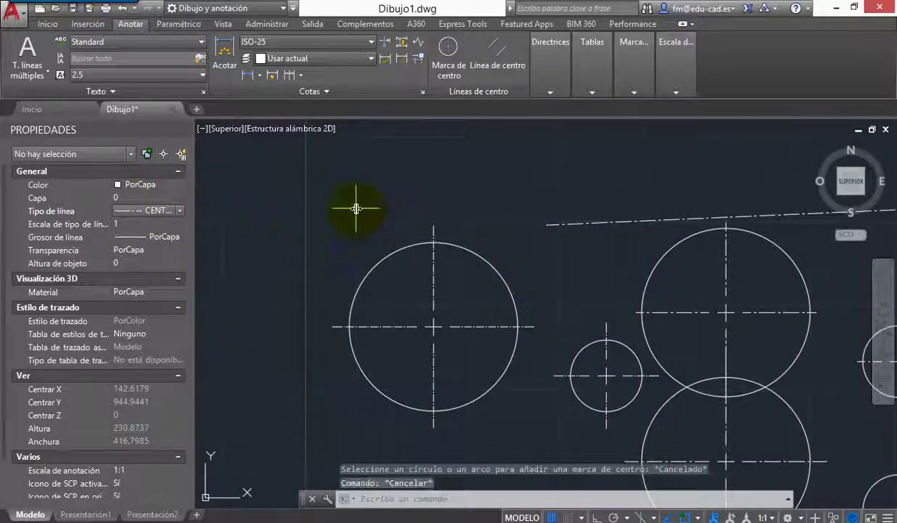
text(l)
key(Return)
click(292, 202)
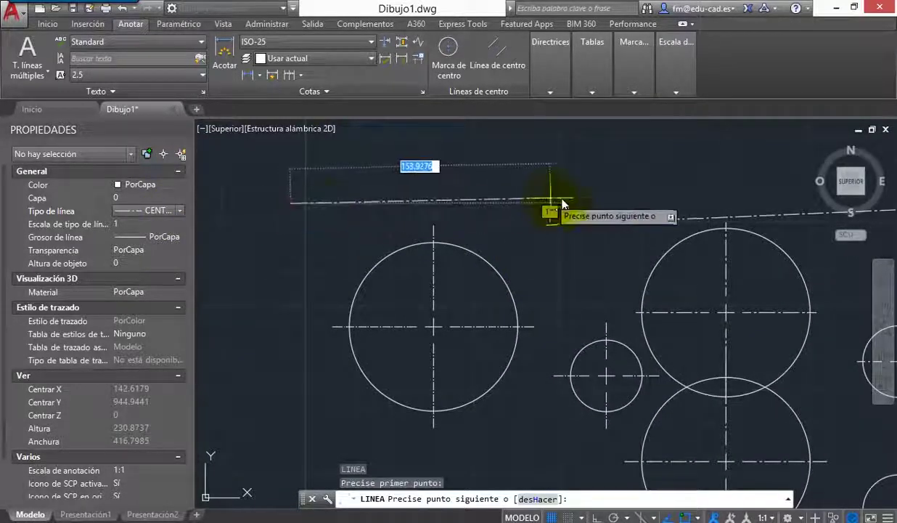
key(Escape)
- Draw a short CENTER2 line just above the right half of the large copy's horizontal centre line, ending outside the circle
scroll(490, 263, up, 5)
mouse_move(577, 313)
middle_down()
mouse_move(565, 190)
mouse_move(557, 196)
middle_up()
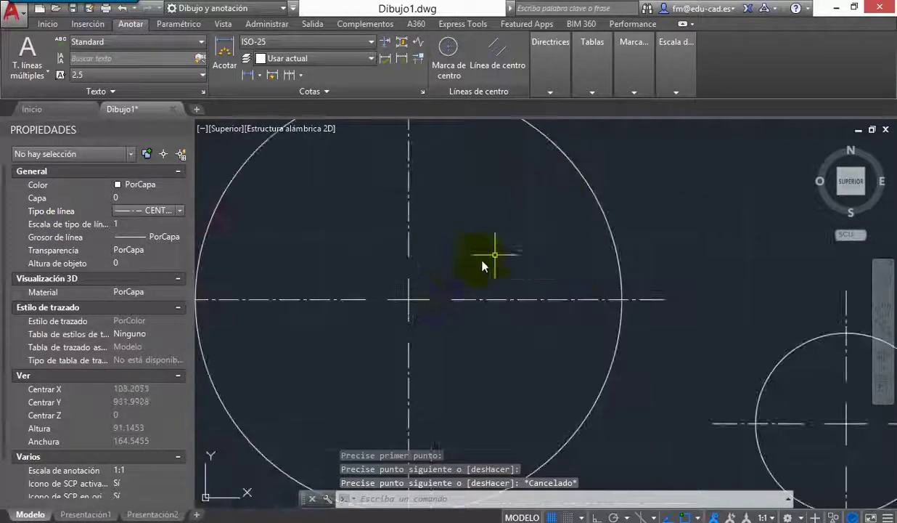
key(Return)
click(430, 259)
click(699, 262)
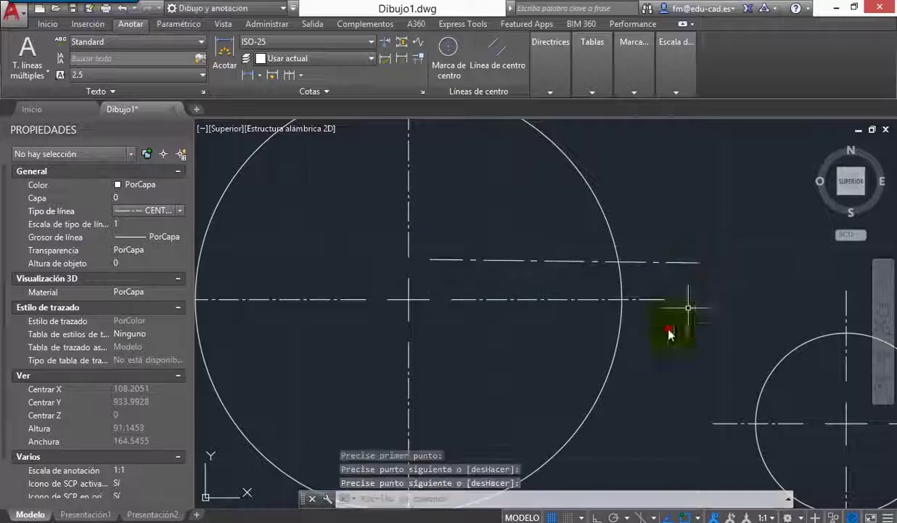
key(Escape)
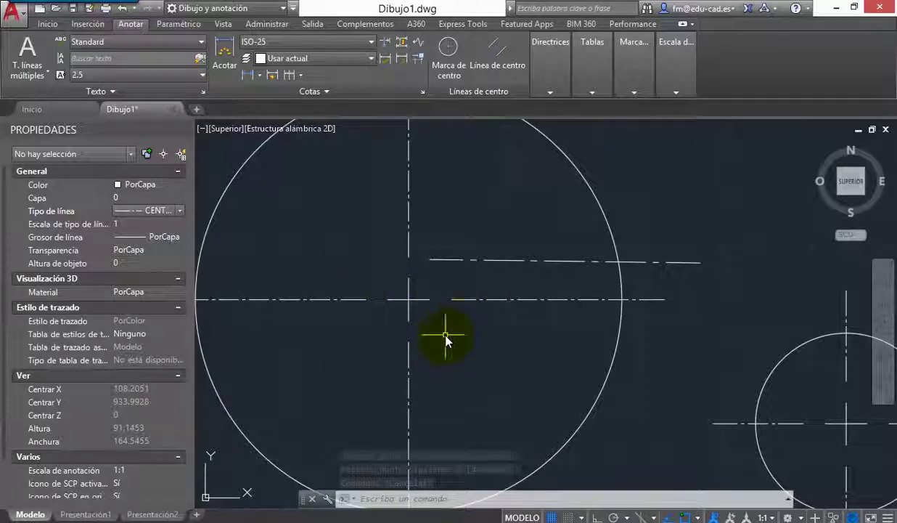
- Erase all the complete circles with their centre marks and the comparison lines, leaving the large arc with its centre mark
scroll(491, 317, down, 8)
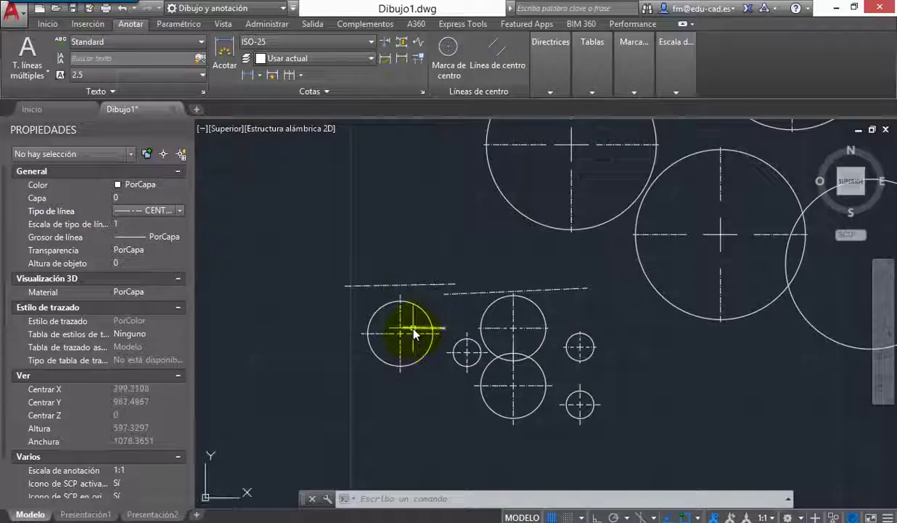
scroll(472, 311, down, 1)
middle_drag(472, 311, 422, 353)
click(711, 422)
click(278, 127)
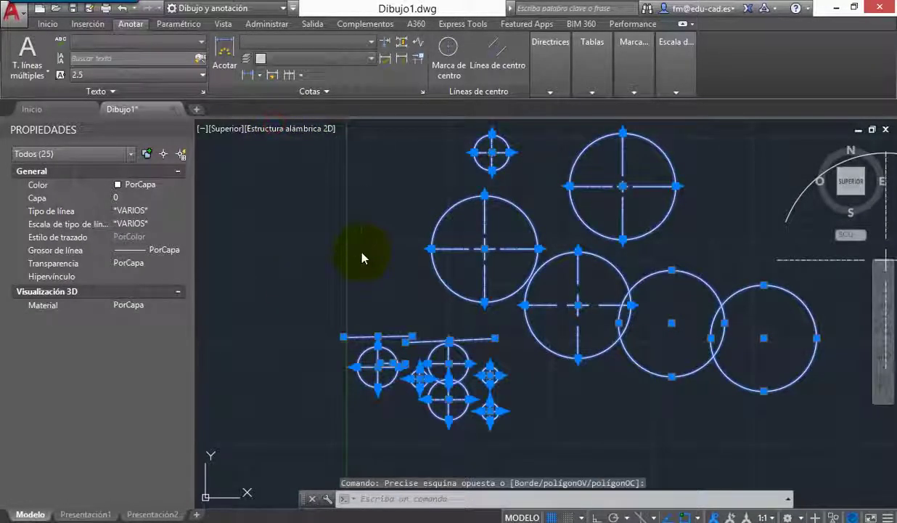
key(Delete)
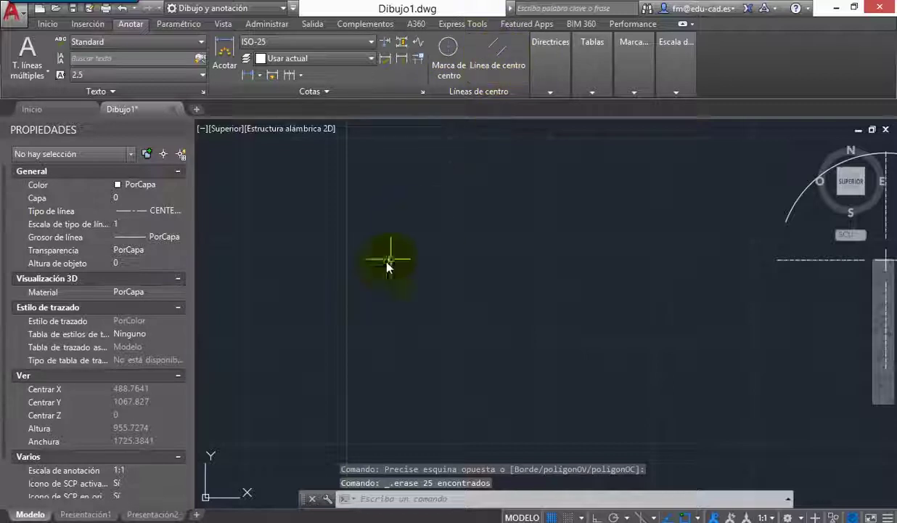
- Draw a wide rectangle in the cleared area with PorCapa as the current linetype
text(rec)
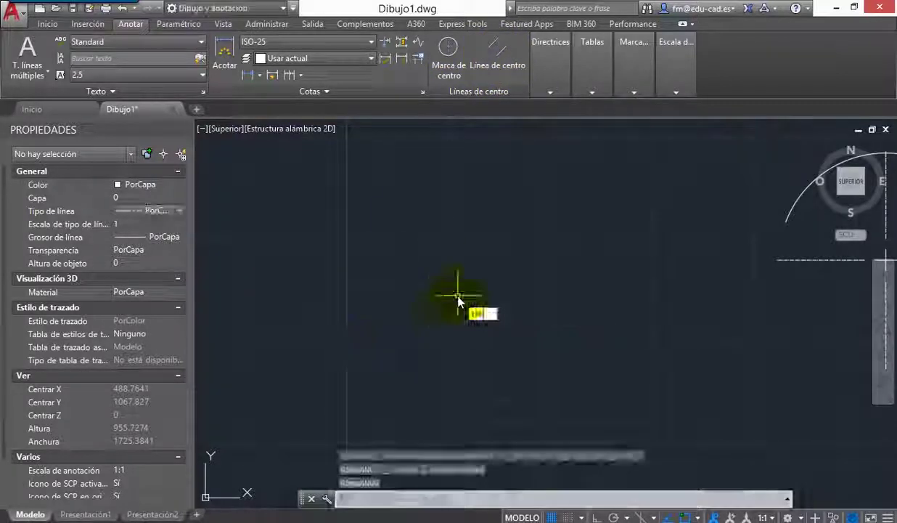
key(Return)
click(400, 335)
click(614, 207)
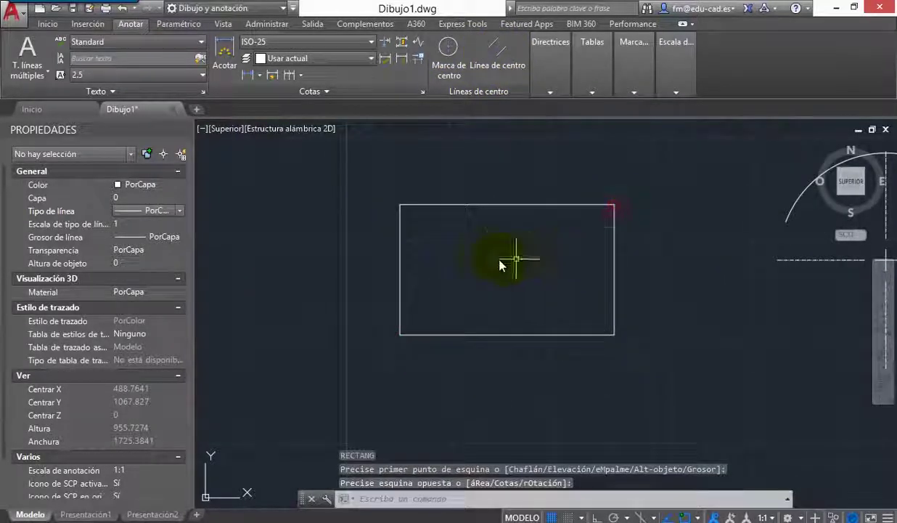
key(Escape)
- Add a centre line between the rectangle's bottom and top edges
middle_drag(486, 257, 487, 283)
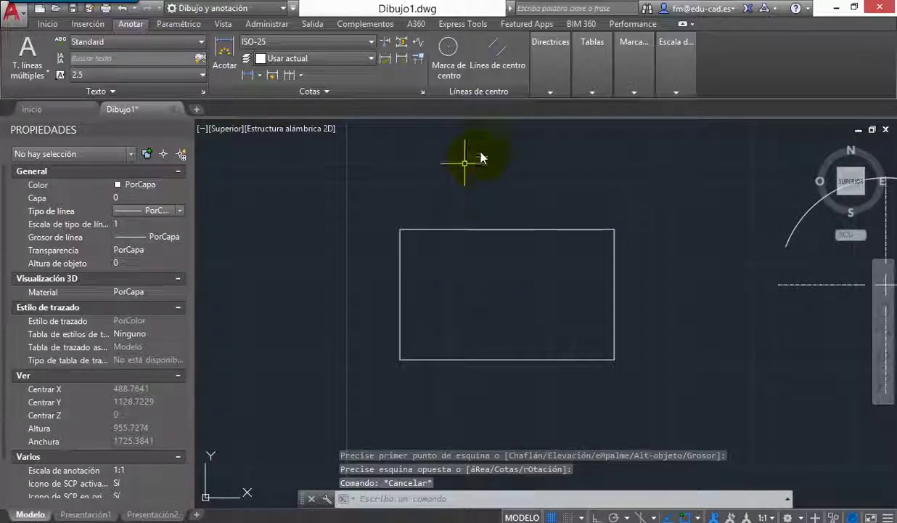
click(495, 50)
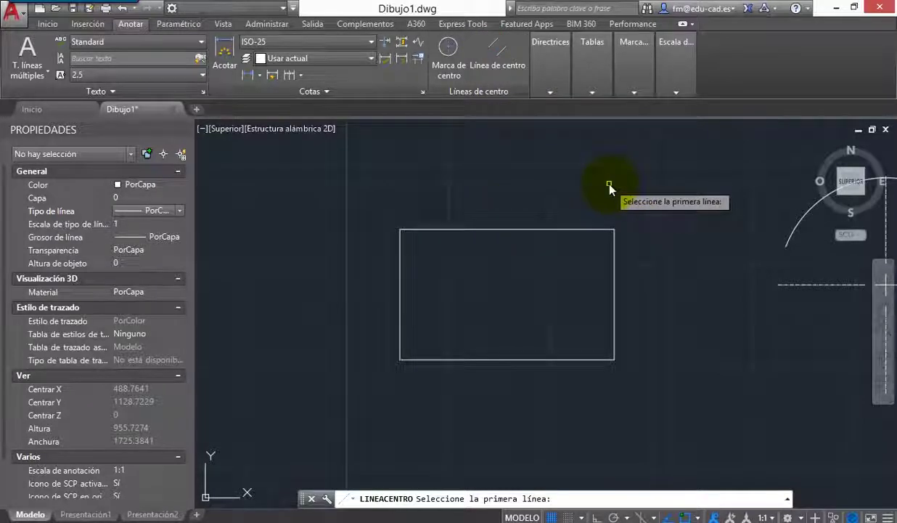
click(510, 359)
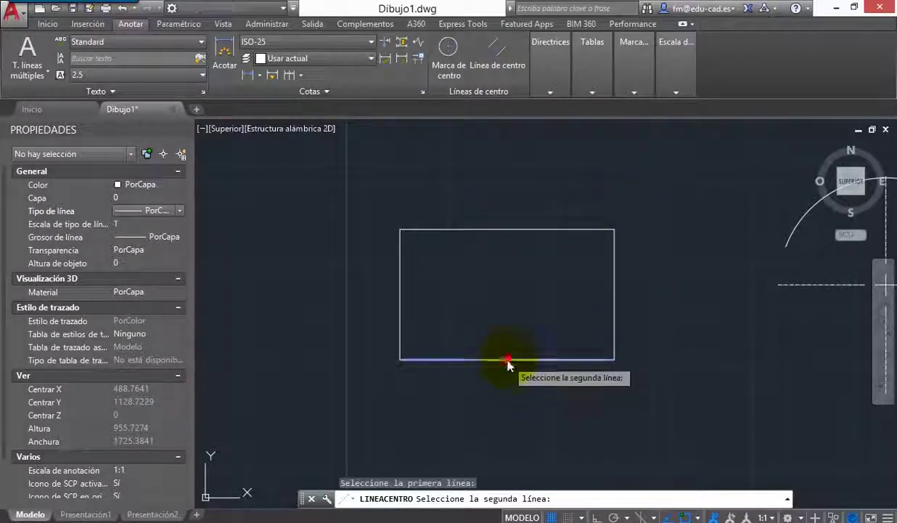
click(521, 230)
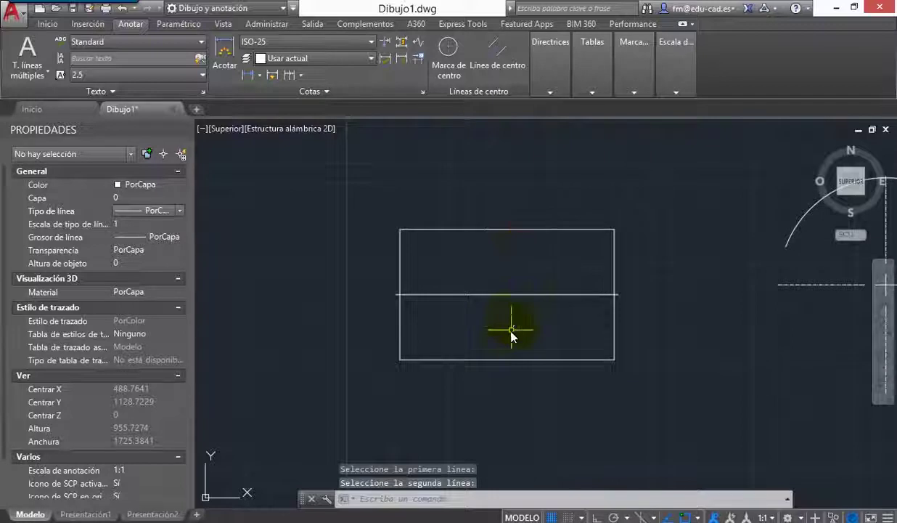
scroll(511, 320, up, 5)
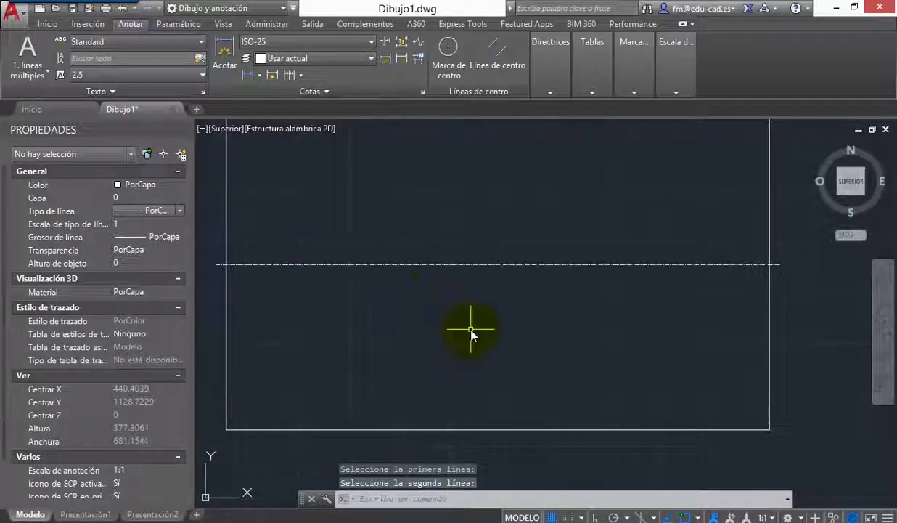
key(Escape)
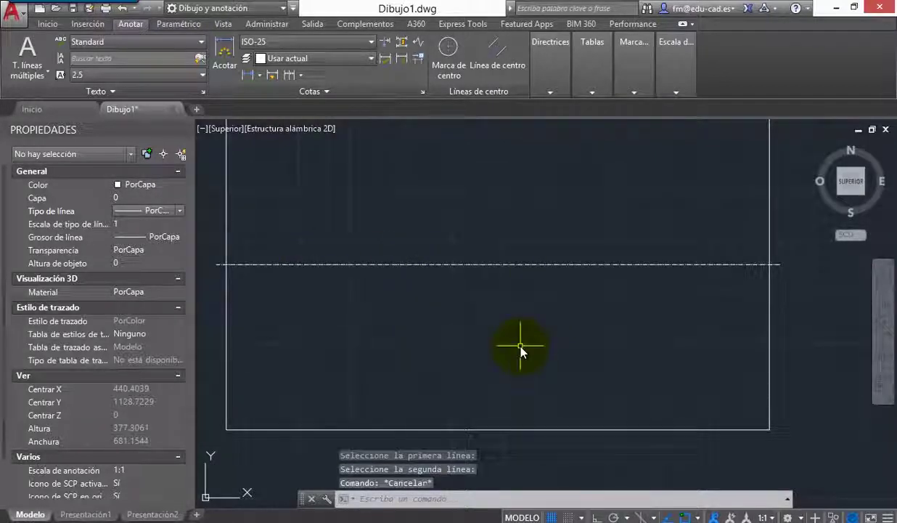
- Change the global linetype scale factor in the linetype manager and accept it
text(TL)
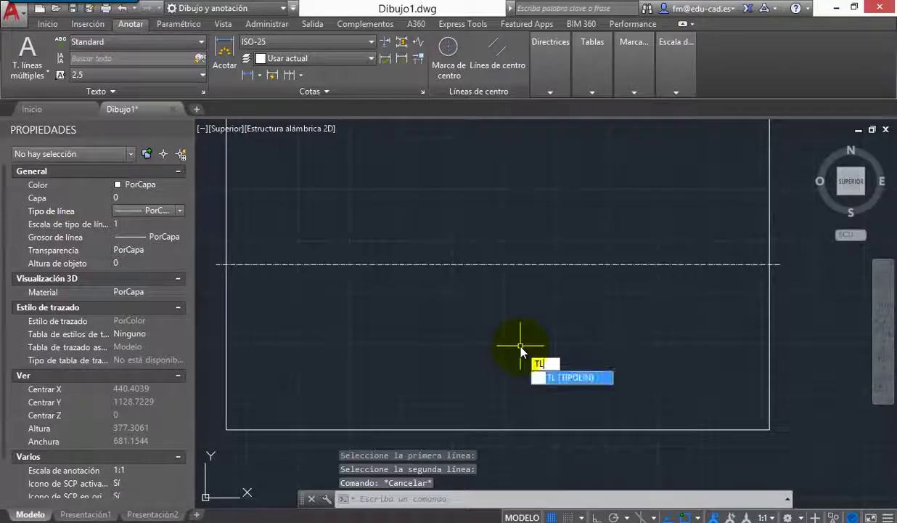
key(Return)
drag(602, 328, 550, 331)
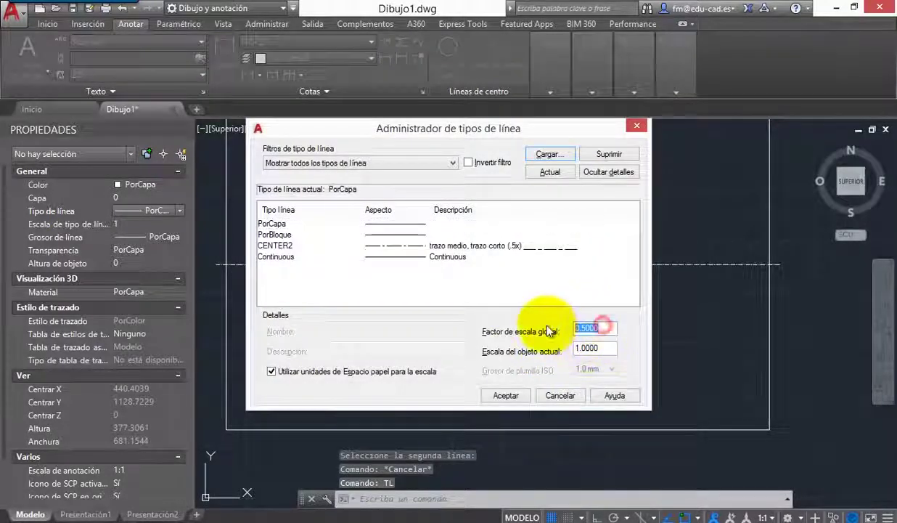
click(506, 395)
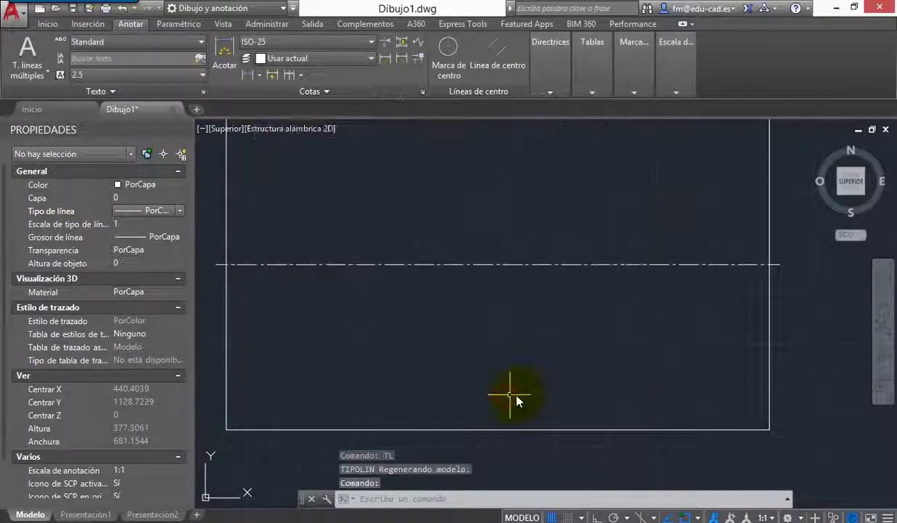
- Add a centre line between the rectangle's left and right edges
scroll(513, 369, down, 4)
scroll(501, 341, up, 2)
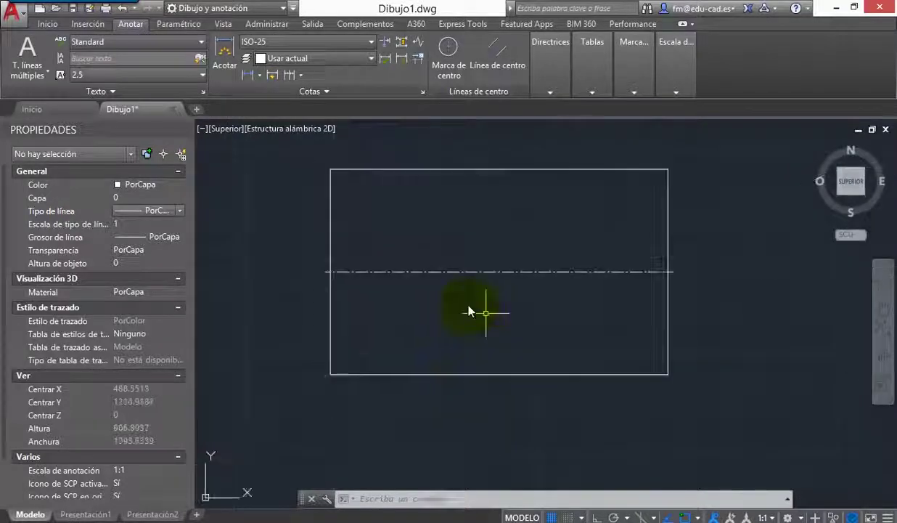
click(490, 50)
click(331, 218)
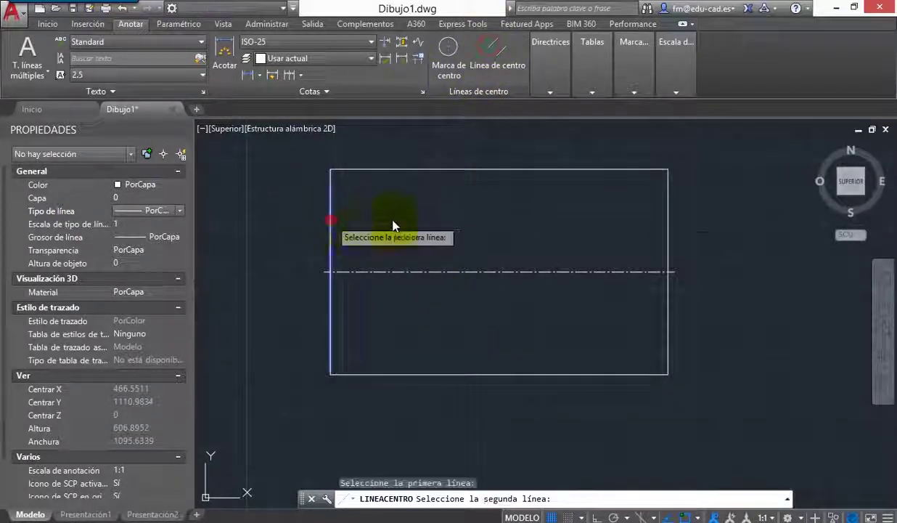
click(666, 220)
click(666, 218)
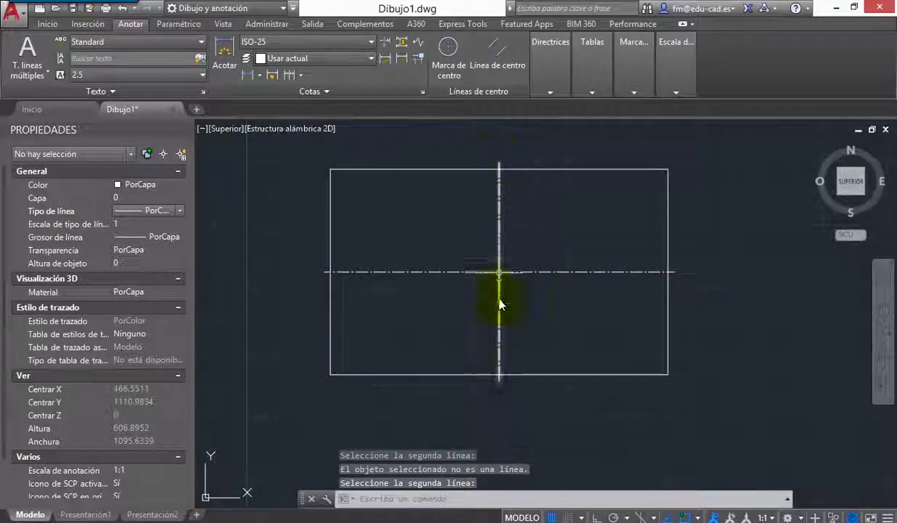
- Draw a second wide rectangle of similar size in the empty area to the left of the first one
scroll(517, 361, down, 2)
middle_drag(519, 314, 623, 305)
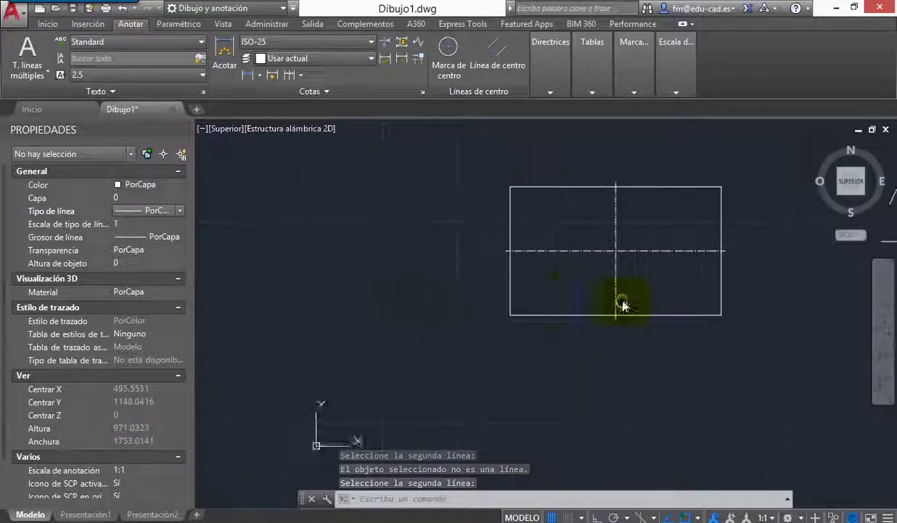
text(rec)
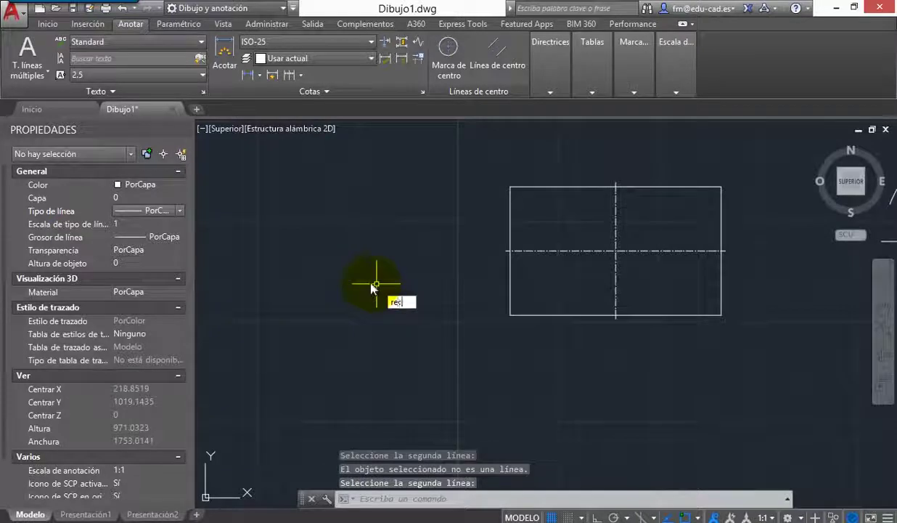
key(Return)
click(257, 335)
click(474, 202)
key(Escape)
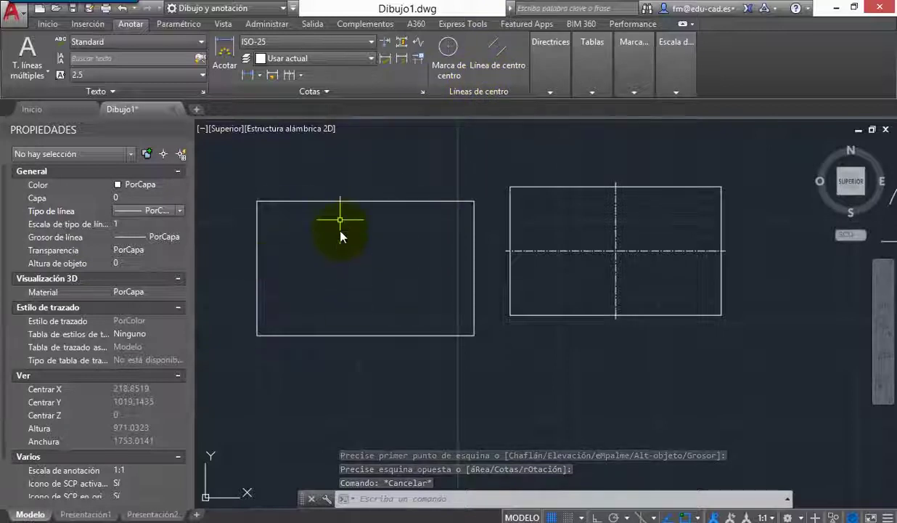
- Add diagonal centre lines at the new rectangle's two left corners, using the adjacent edges of each corner
click(494, 64)
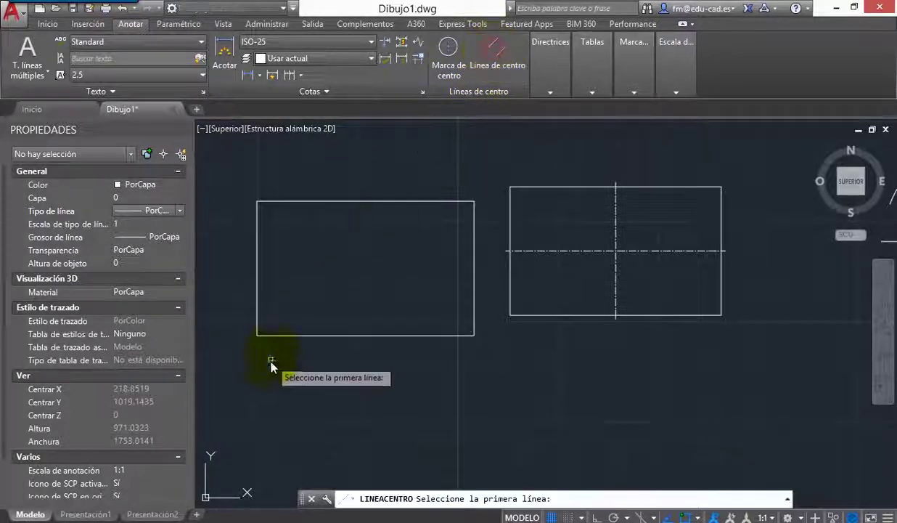
click(281, 337)
click(257, 283)
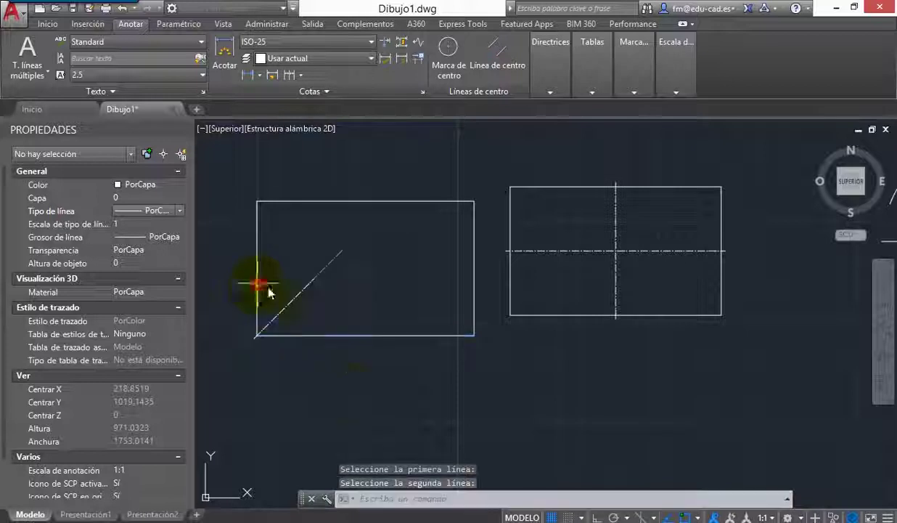
key(Return)
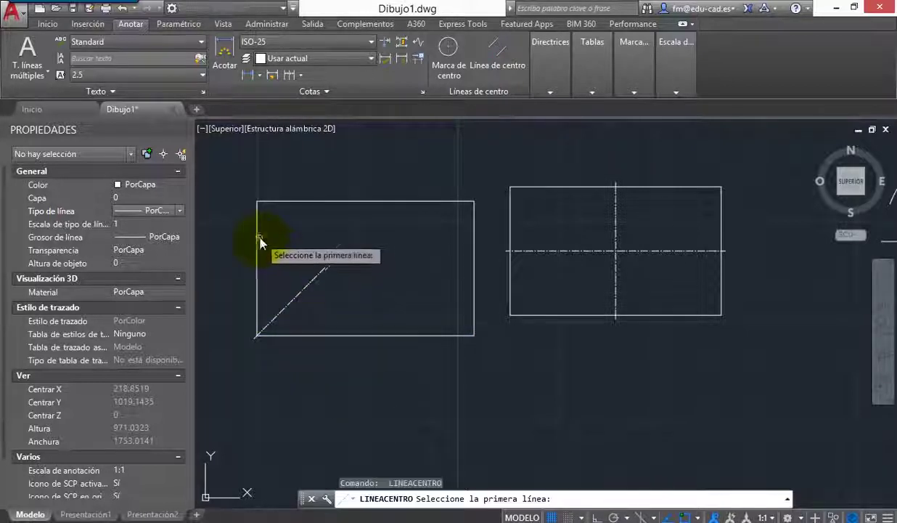
click(257, 234)
click(287, 205)
- Add diagonal centre lines at the new rectangle's two right corners, using the adjacent edges of each corner
key(Return)
click(439, 202)
click(475, 230)
key(Return)
click(475, 274)
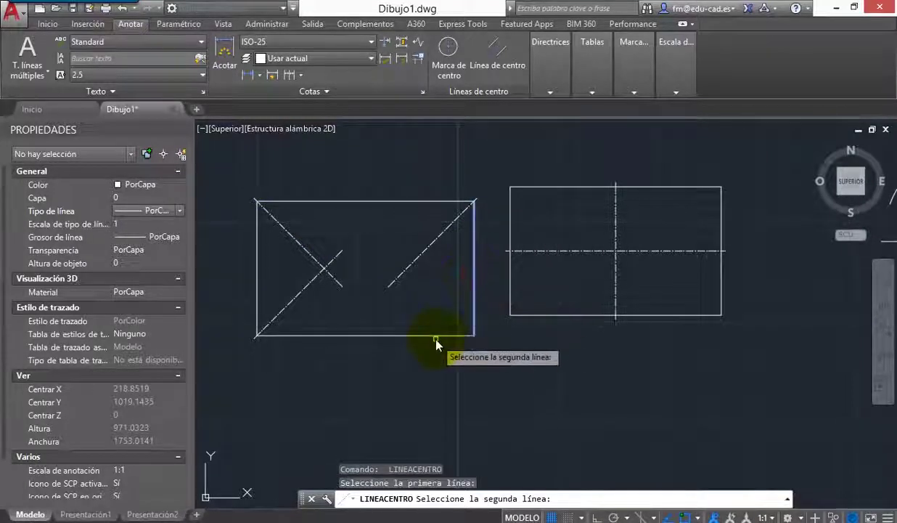
click(436, 339)
click(435, 336)
key(Escape)
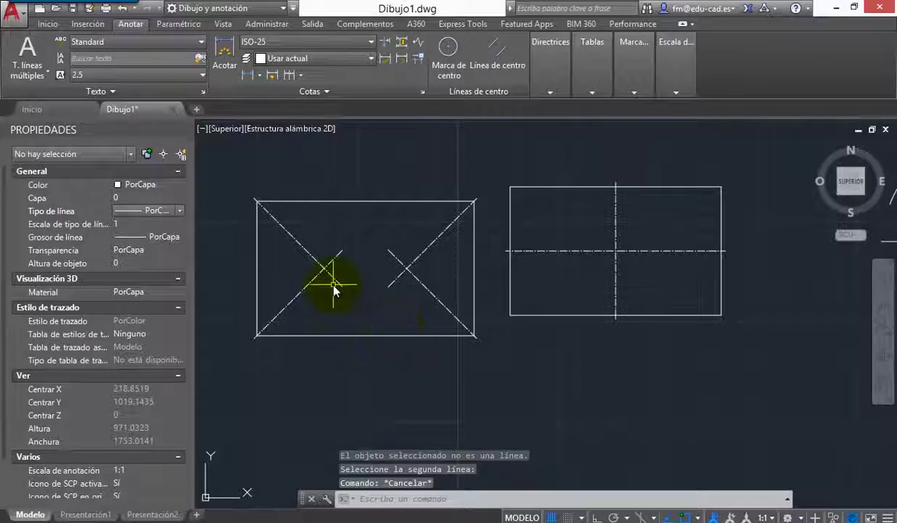
- Draw a line joining the two intersections of the diagonal centre lines and erase it again
scroll(335, 290, up, 2)
text(l)
key(Return)
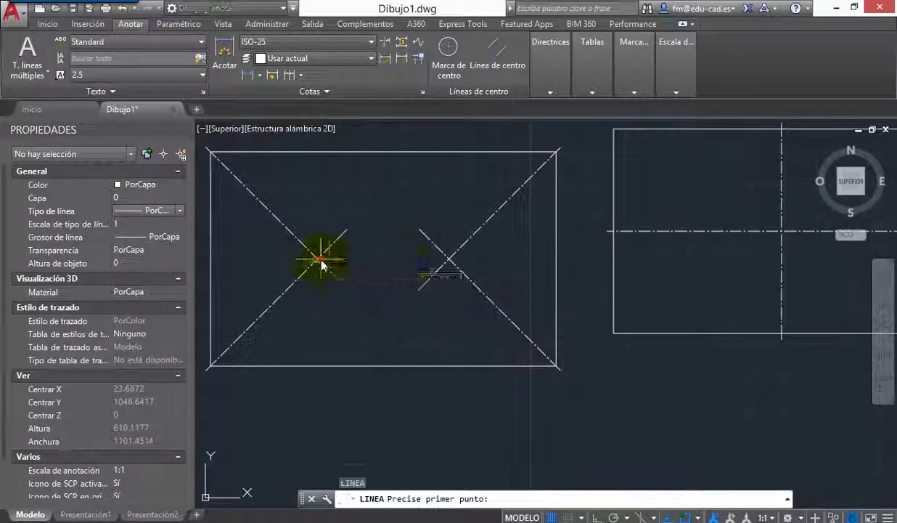
click(319, 258)
click(447, 259)
key(Escape)
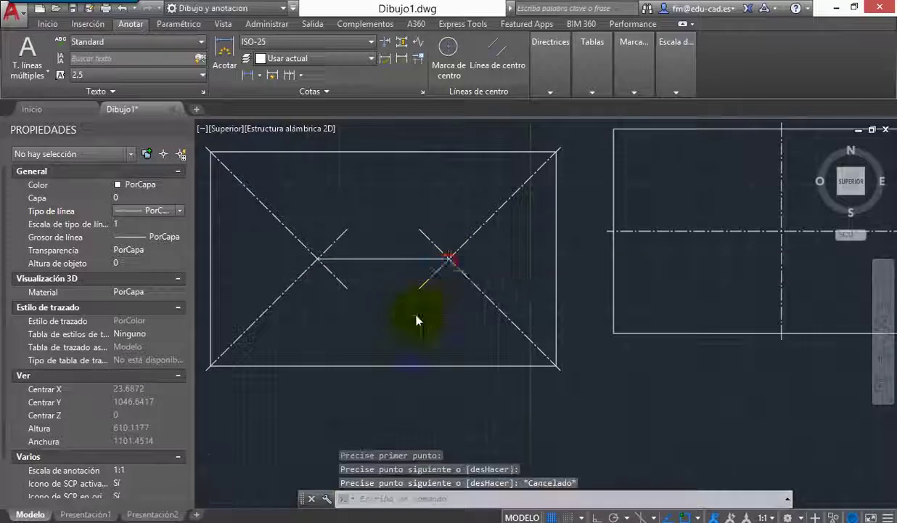
scroll(419, 319, down, 2)
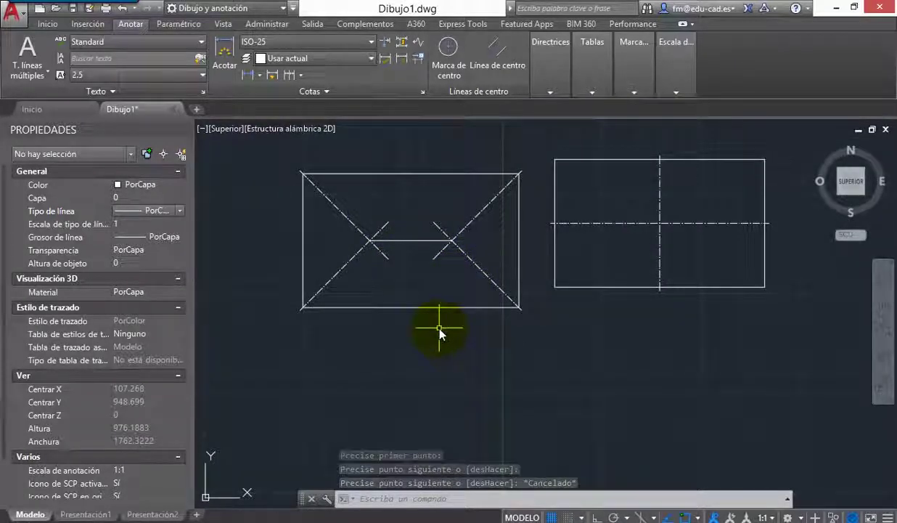
click(418, 242)
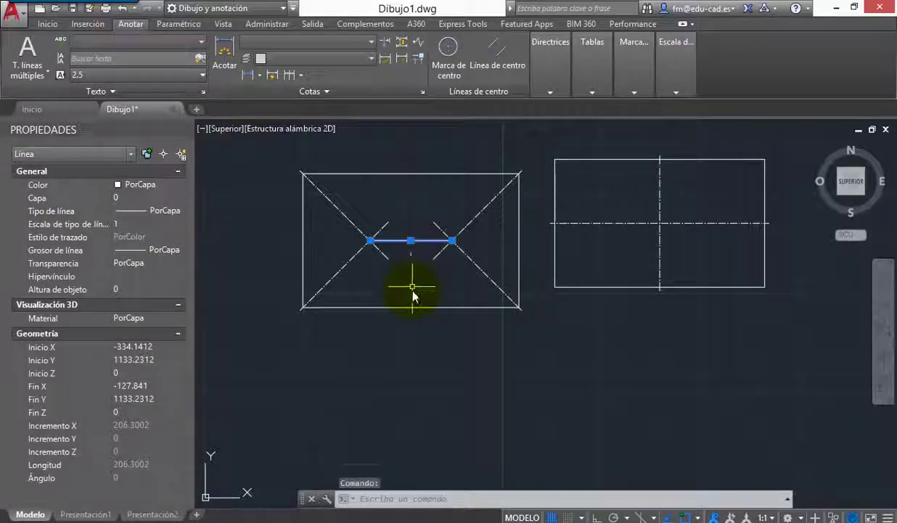
key(Delete)
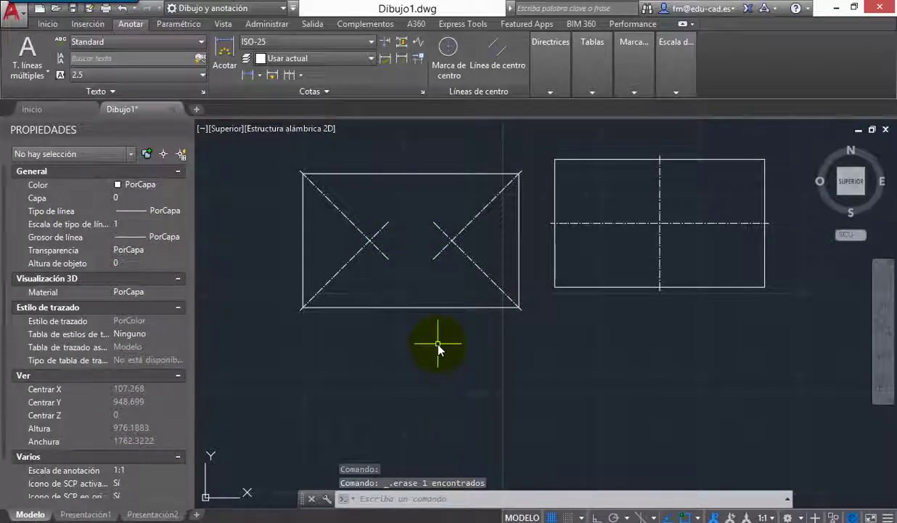
- Stretch the left rectangle's bottom edge horizontally to the left by its midpoint, bringing its lower-left vertex to about X -816
click(435, 308)
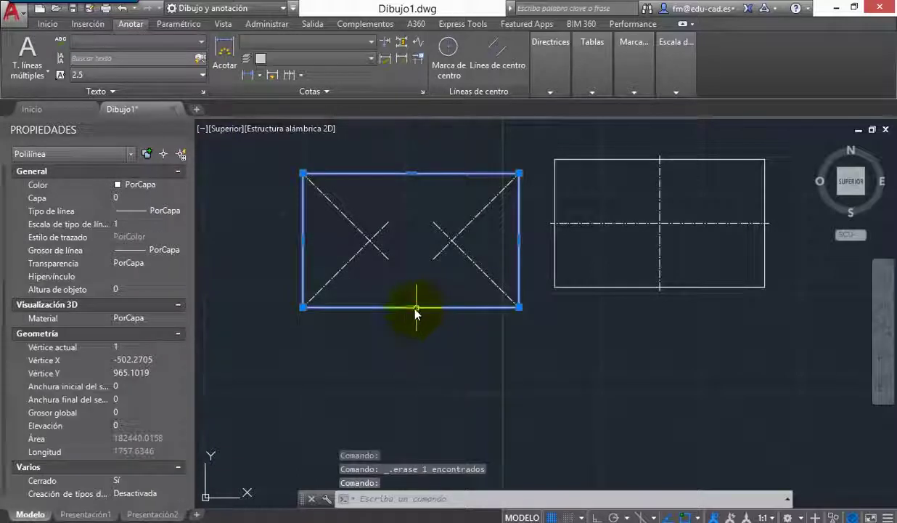
click(412, 308)
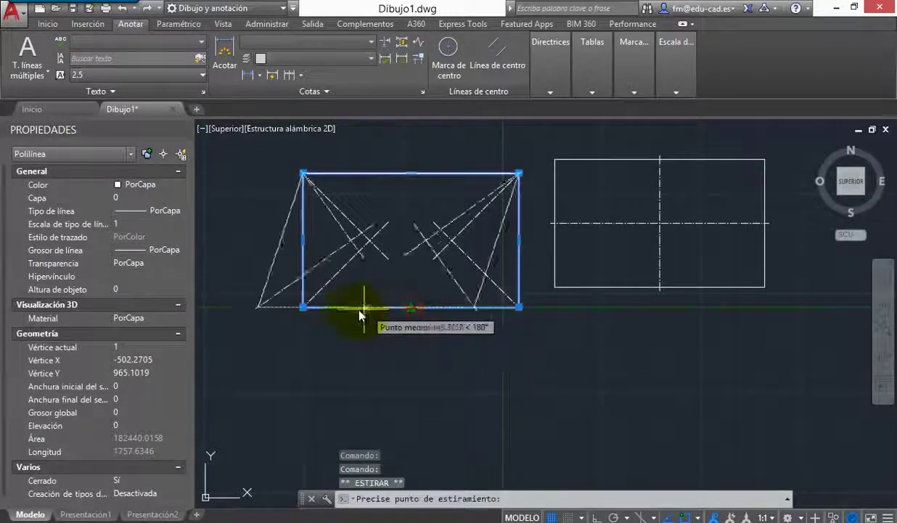
click(281, 310)
middle_drag(370, 357, 501, 368)
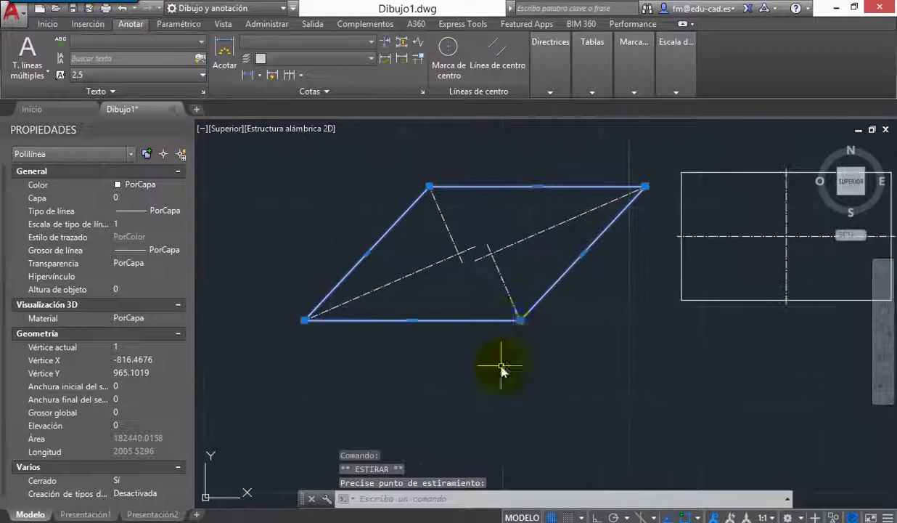
- Stretch the parallelogram's lower-right vertex straight down to form an irregular quadrilateral, and deselect it
click(521, 320)
click(521, 444)
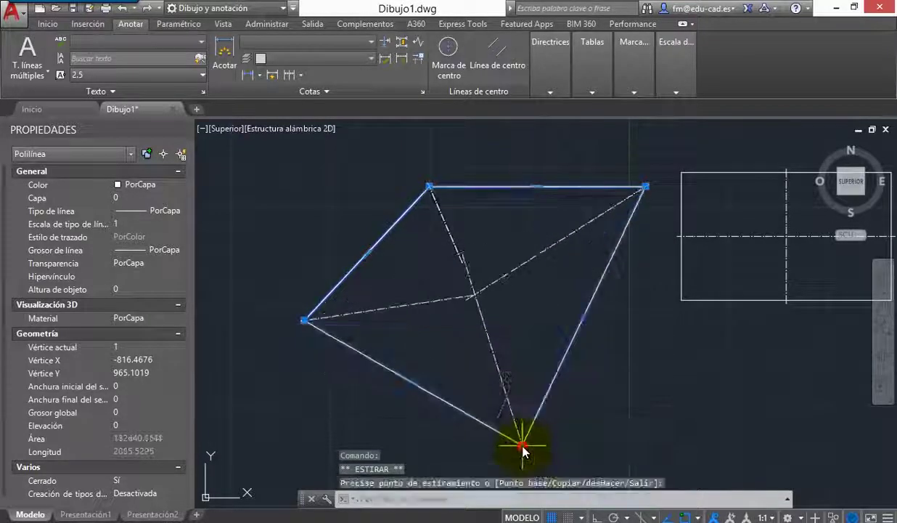
middle_drag(590, 401, 622, 360)
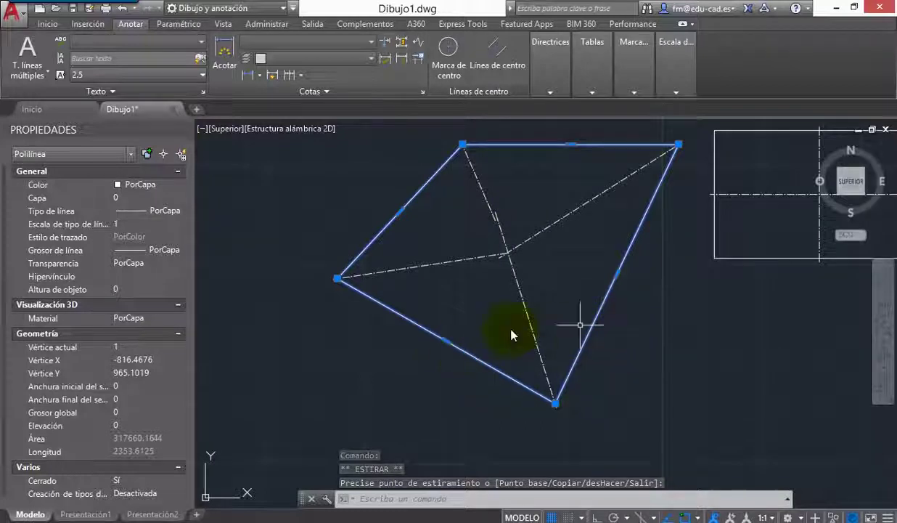
key(Escape)
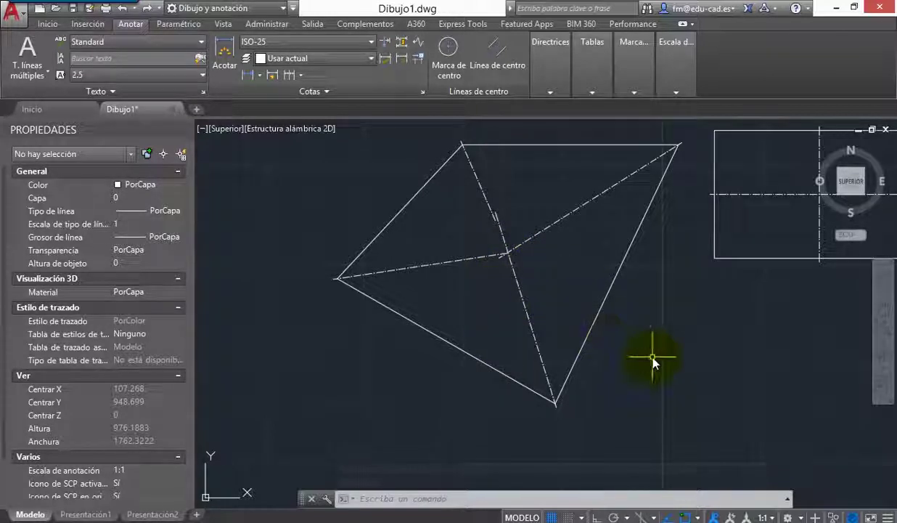
- Disassociate the centre line at the quadrilateral's lowest vertex with DISOCIARCENTRO
text(DIST)
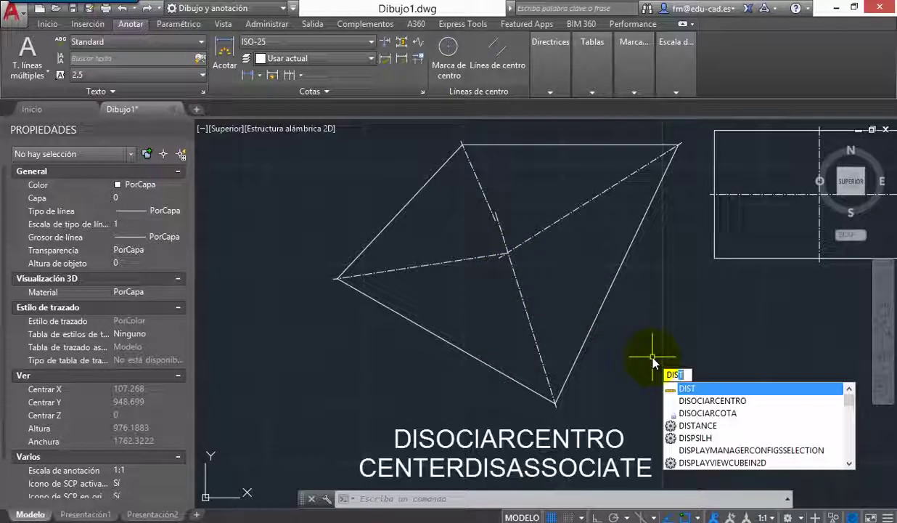
click(723, 404)
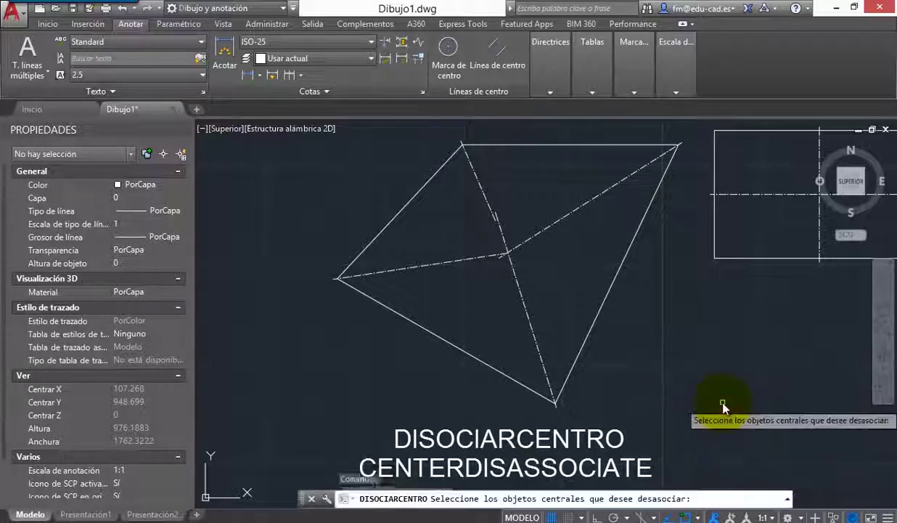
click(536, 343)
key(Return)
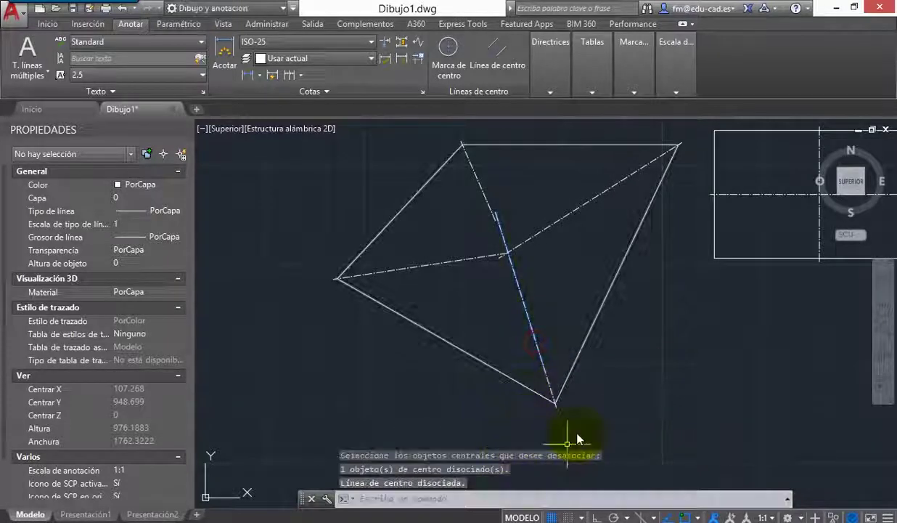
- Stretch the quadrilateral's lowest vertex up and to the right, away from the disassociated centre line
click(581, 356)
click(556, 402)
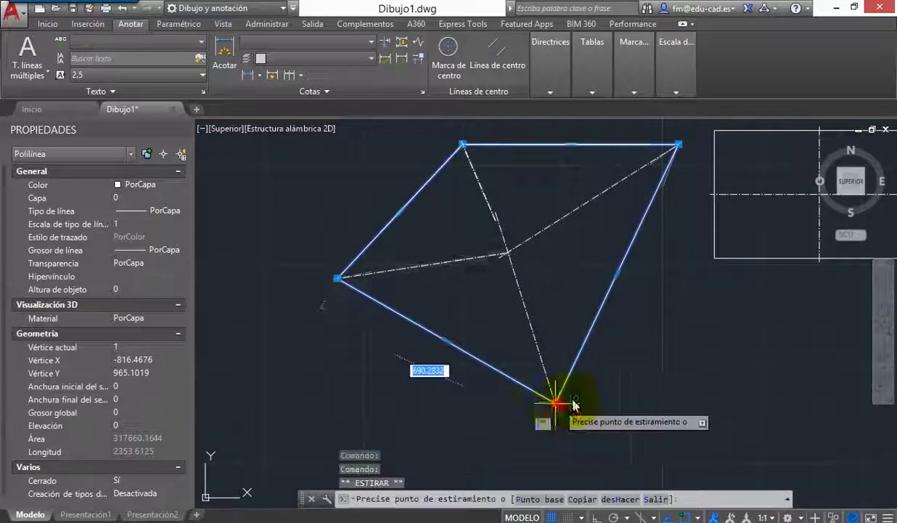
click(660, 355)
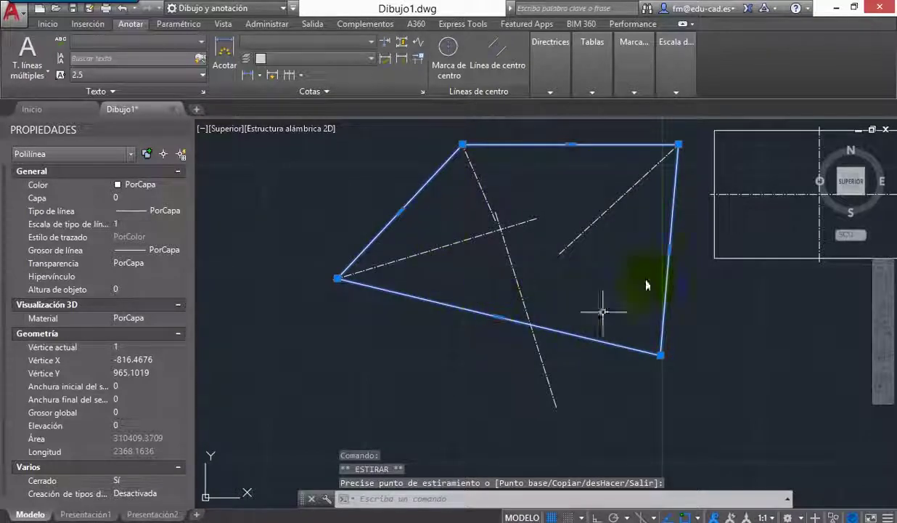
key(Escape)
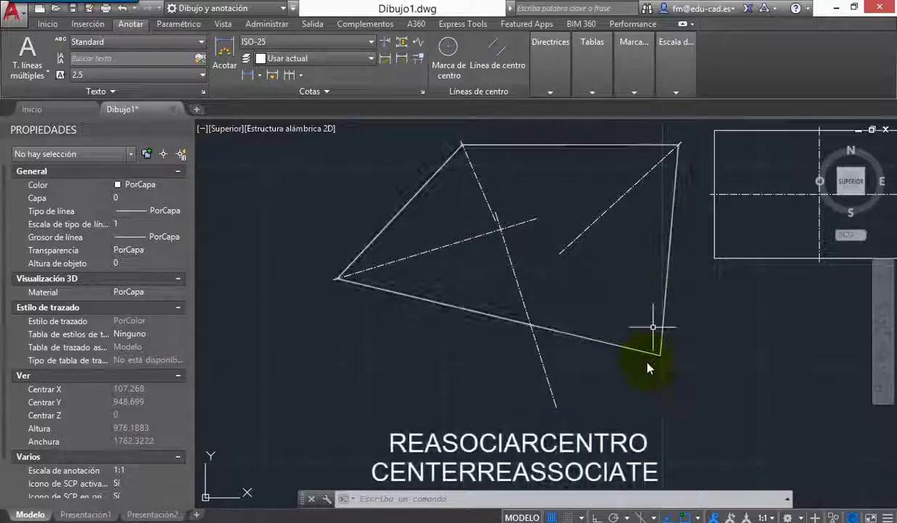
- Reassociate the detached centre line with the quadrilateral's bottom and right edges using REASOCIARCENTRO
text(REA)
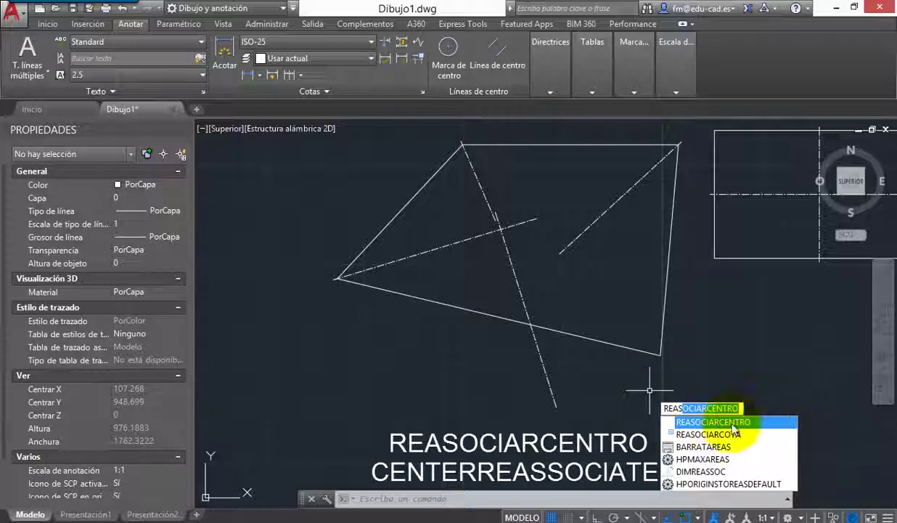
text(S)
key(Return)
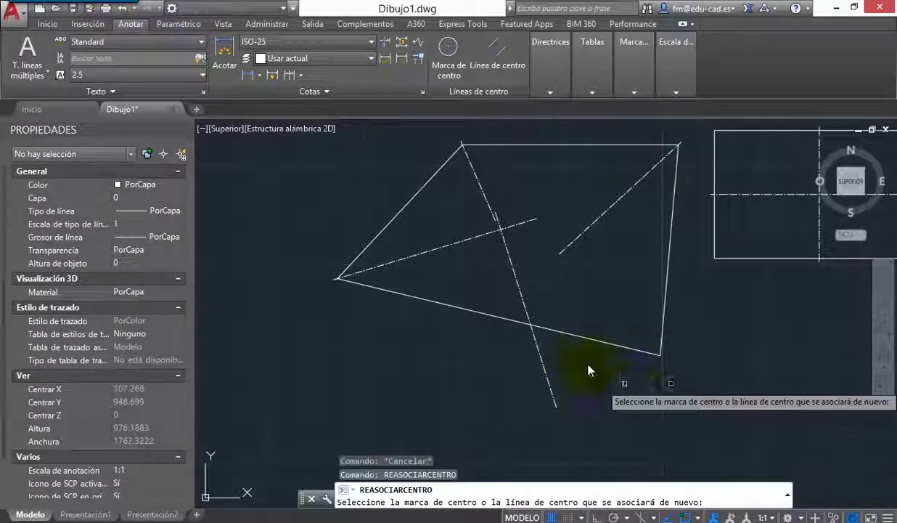
click(542, 360)
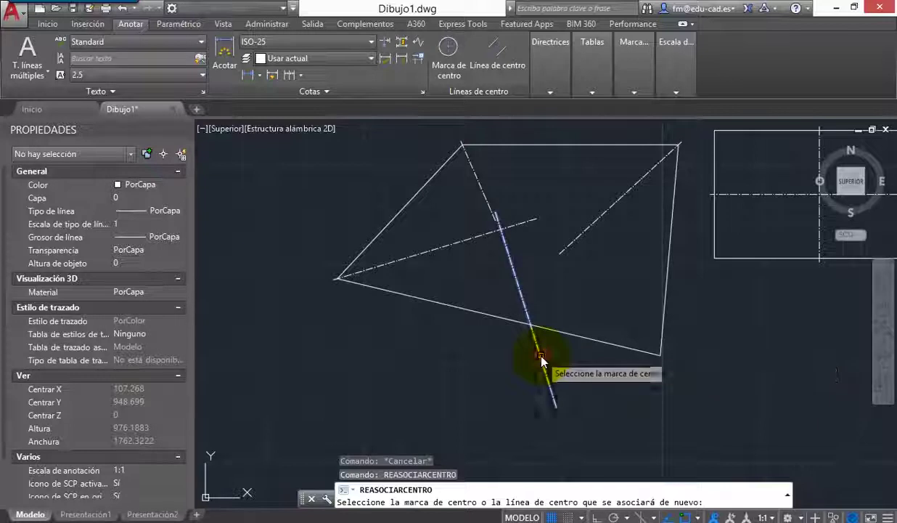
click(621, 345)
click(664, 314)
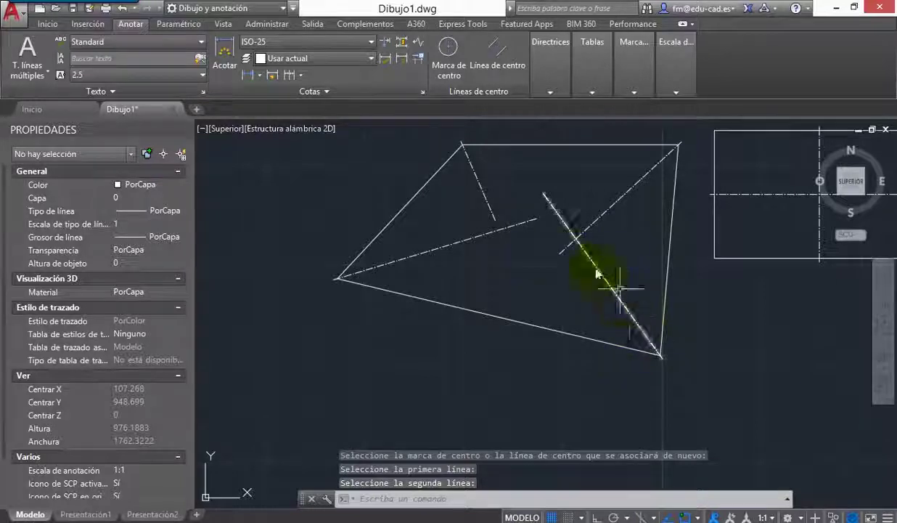
- Stretch the quadrilateral's lower-right vertex down and to the left to test the reassociated centre line
click(617, 343)
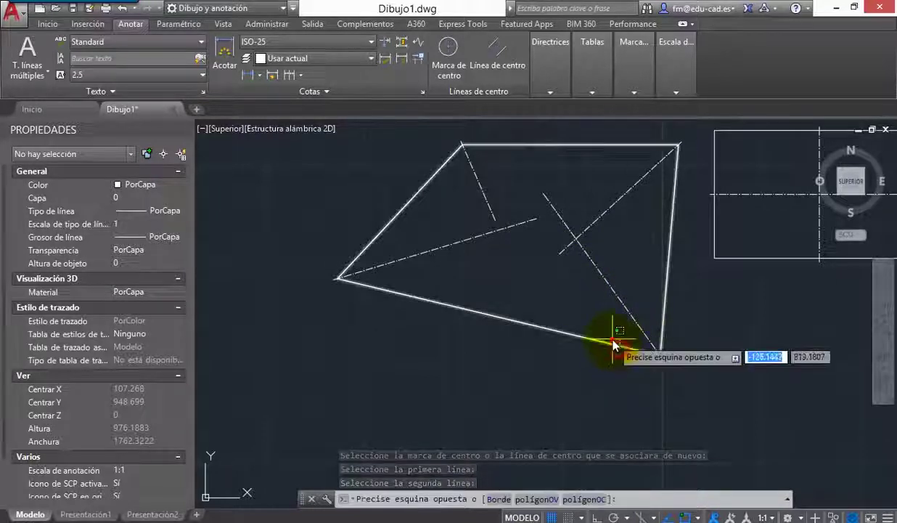
click(657, 361)
click(660, 355)
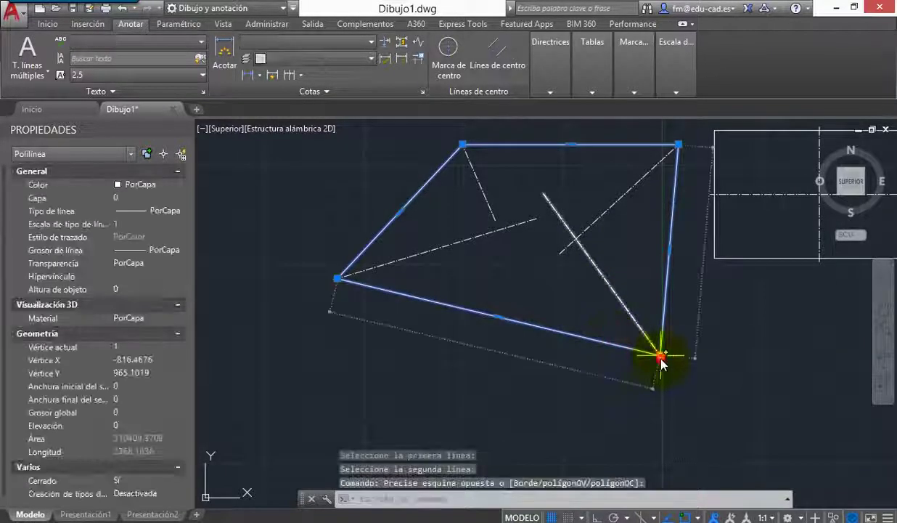
click(580, 395)
key(Escape)
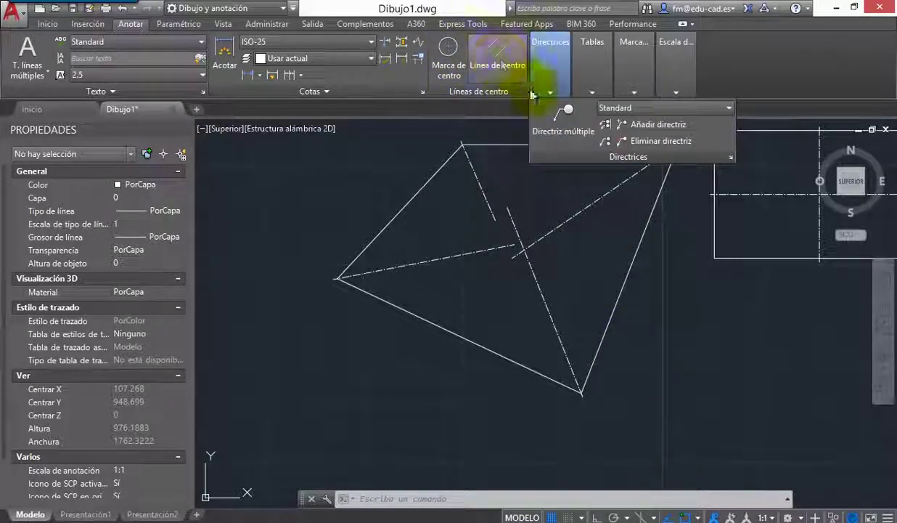
- Check the current value of the CENTERLTYPE variable and cancel without changing it
scroll(655, 210, up, 4)
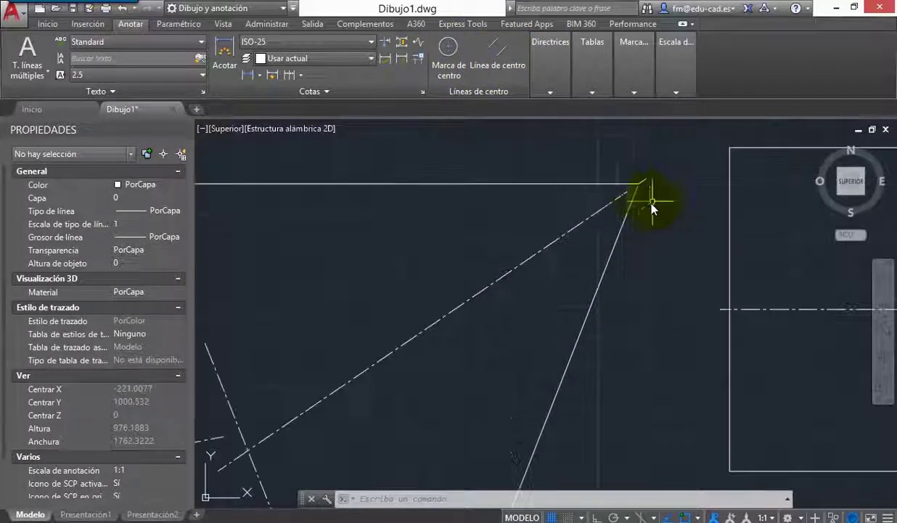
scroll(539, 254, down, 2)
middle_drag(538, 248, 546, 218)
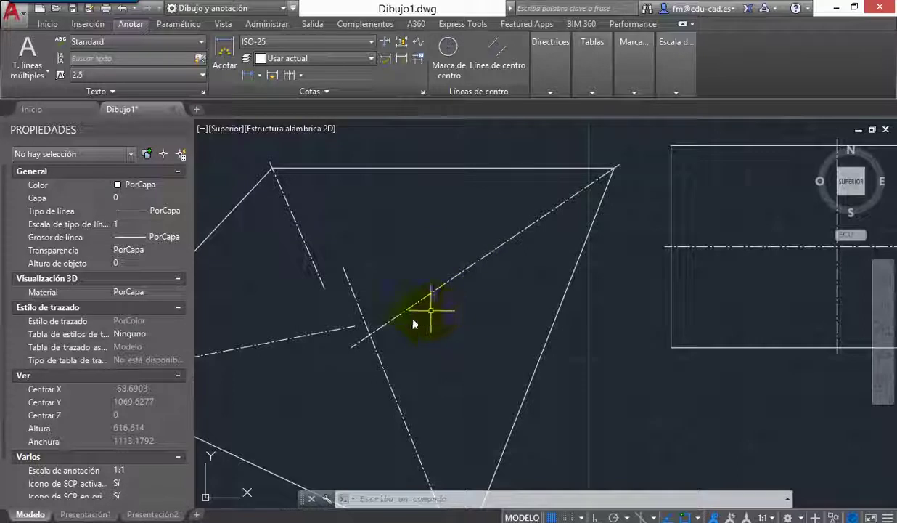
mouse_move(419, 361)
middle_down()
mouse_move(517, 293)
mouse_move(521, 277)
mouse_move(554, 343)
middle_up()
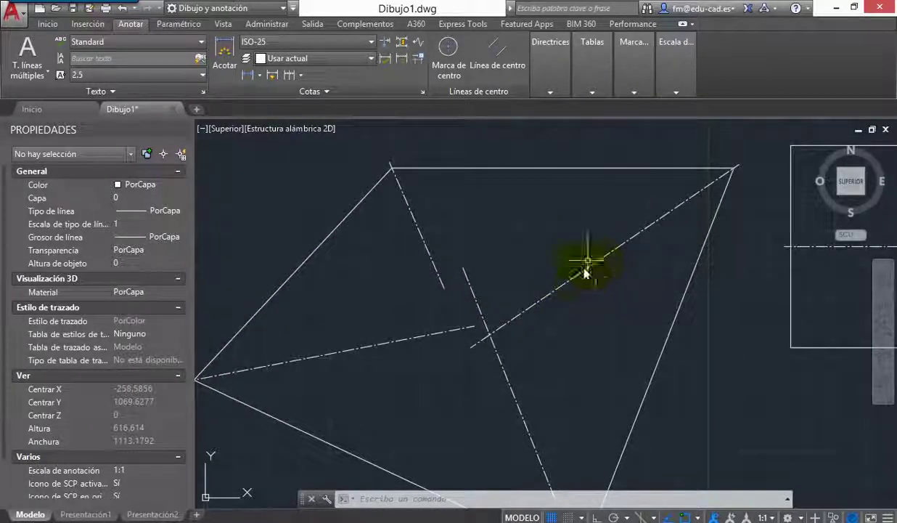
text(center)
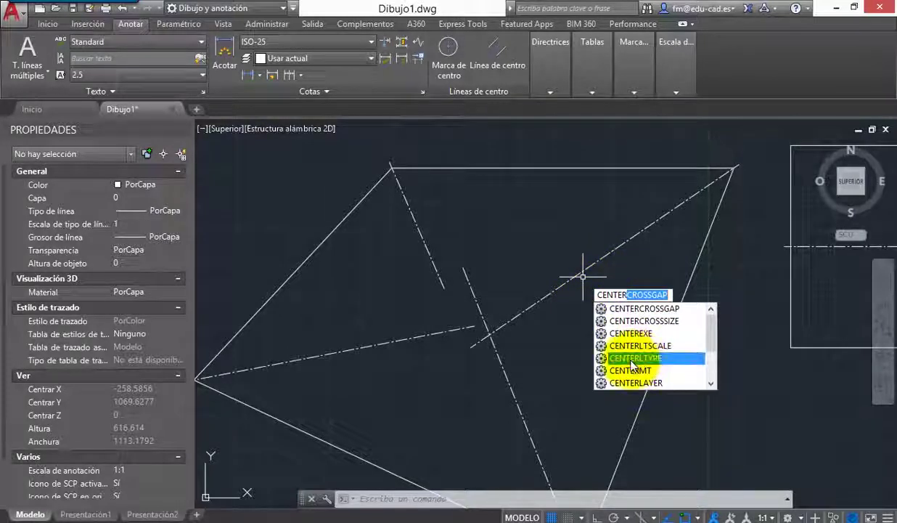
click(655, 366)
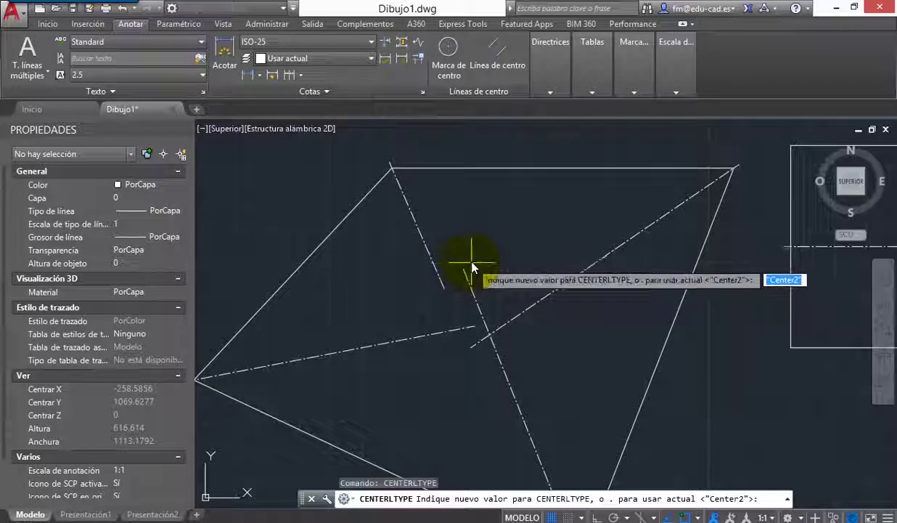
key(Escape)
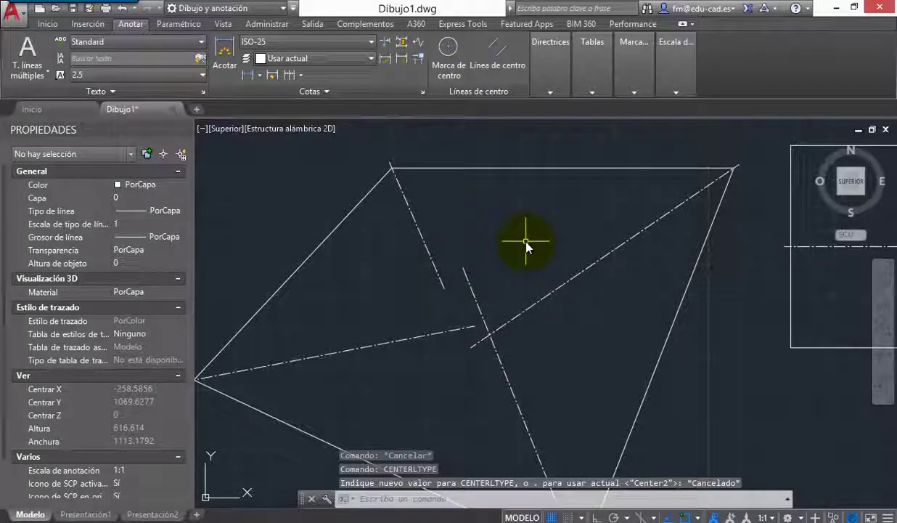
text(LT)
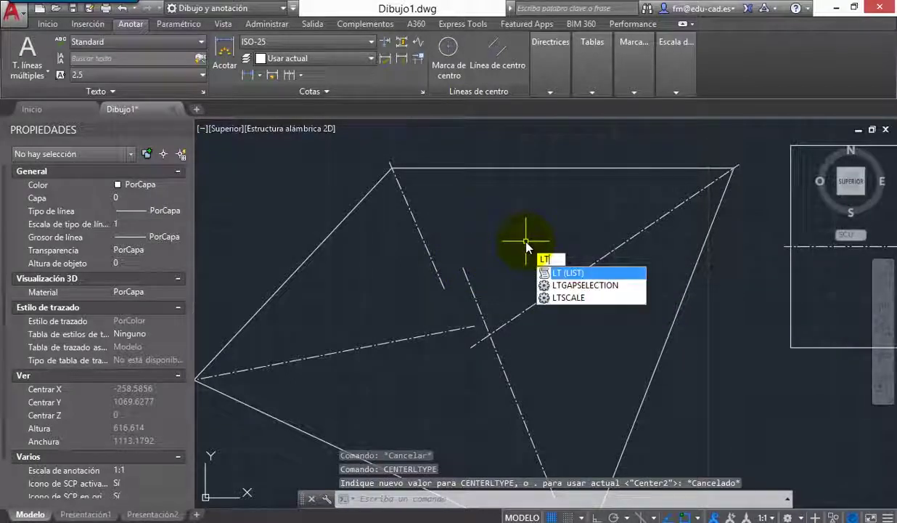
key(BackSpace)
key(BackSpace)
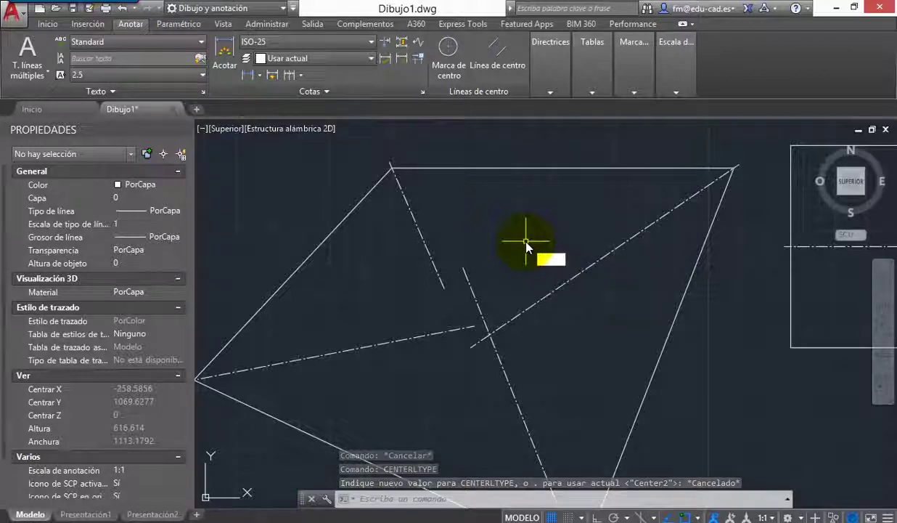
- Load the ZIGZAG linetype from acadiso.lin into the drawing with the linetype manager
text(TL)
key(Return)
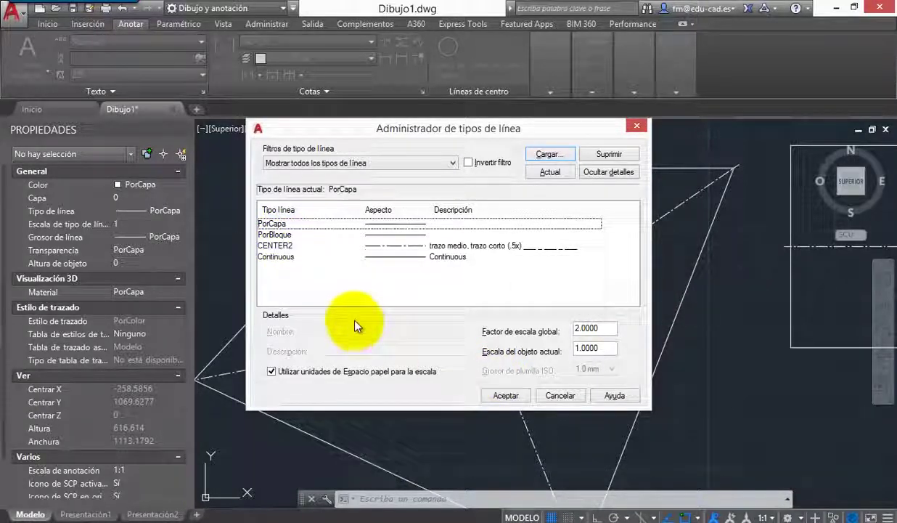
click(568, 159)
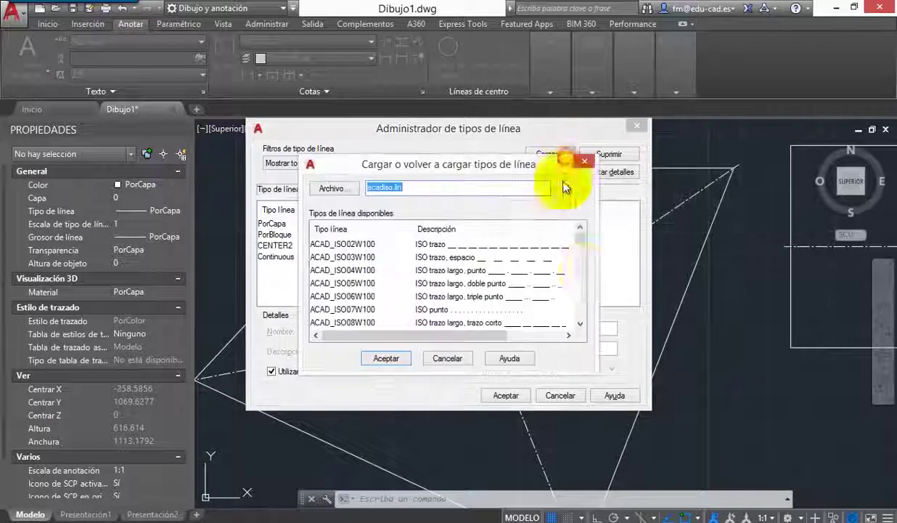
click(584, 268)
drag(584, 269, 581, 305)
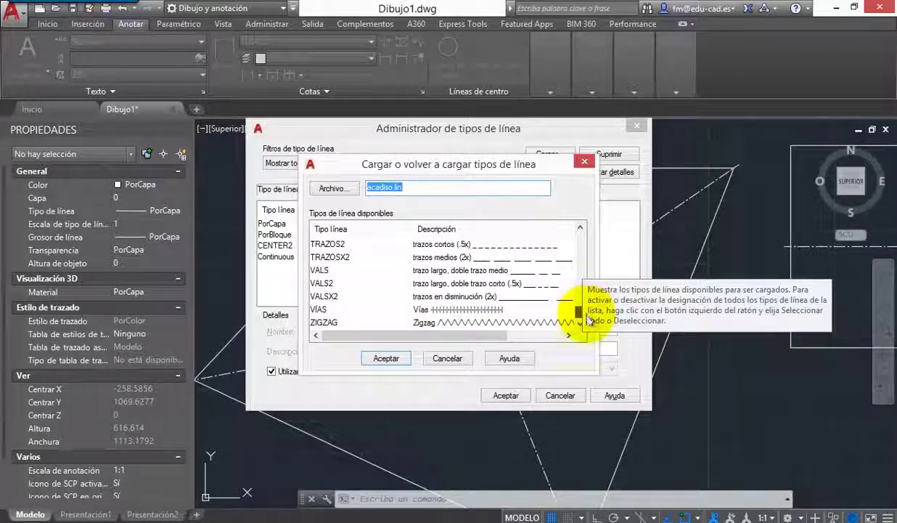
click(339, 322)
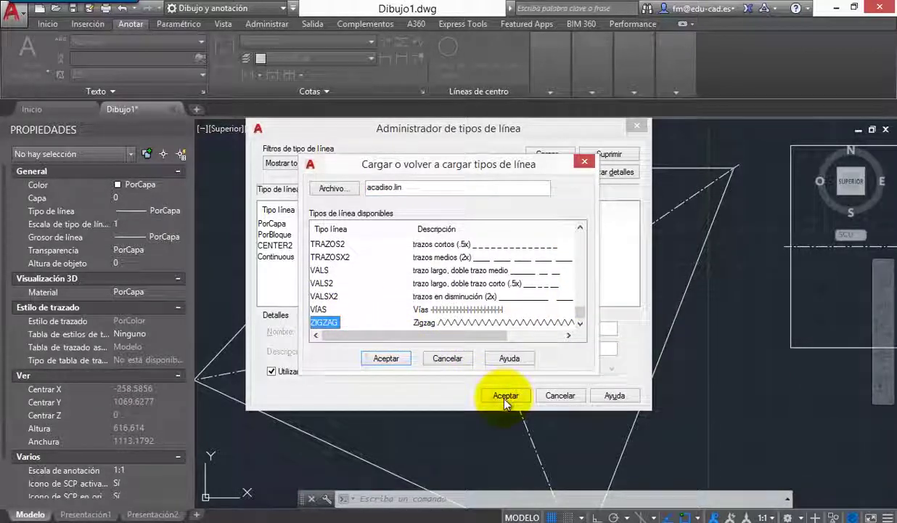
click(387, 358)
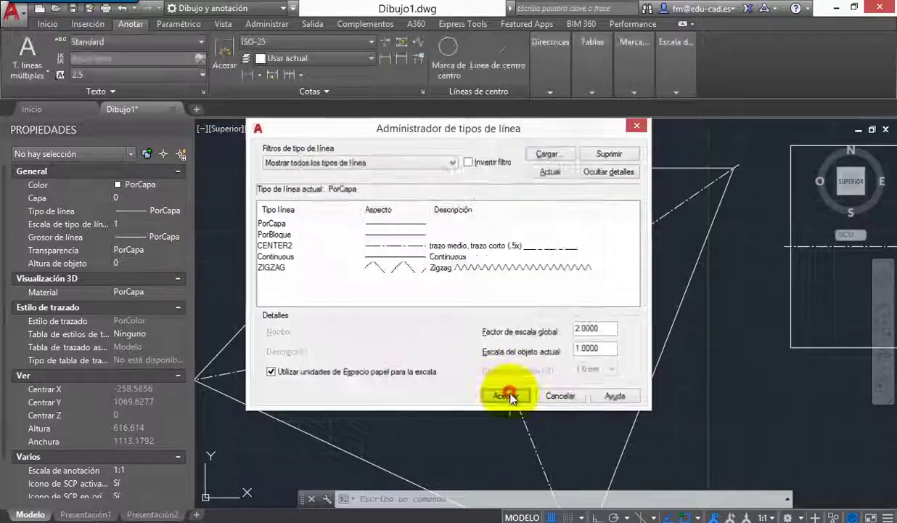
click(500, 394)
- Set the CENTERLTYPE variable to zigzag for new centre lines
text(center)
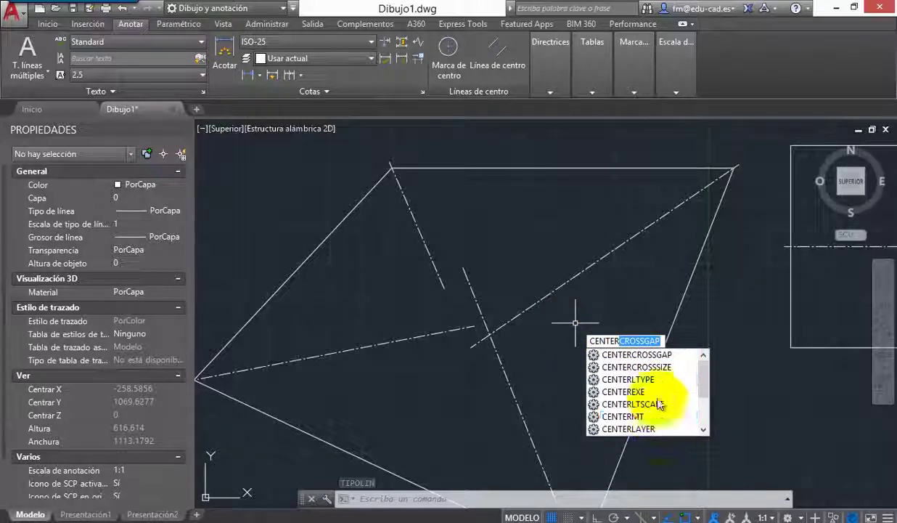
click(657, 379)
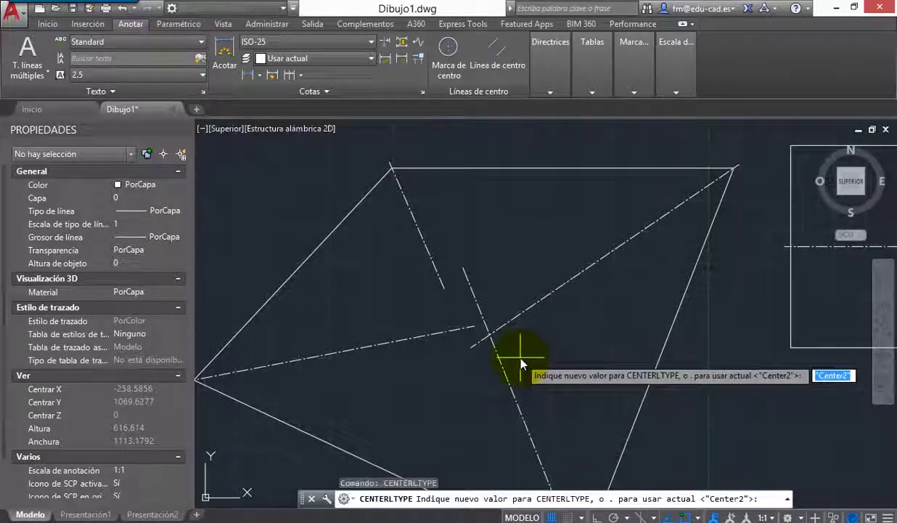
text(c)
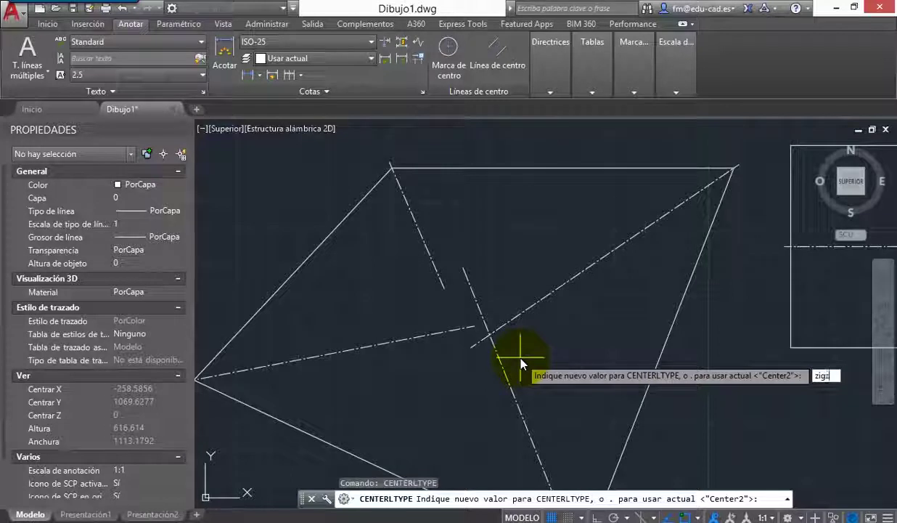
text(igzag)
key(Return)
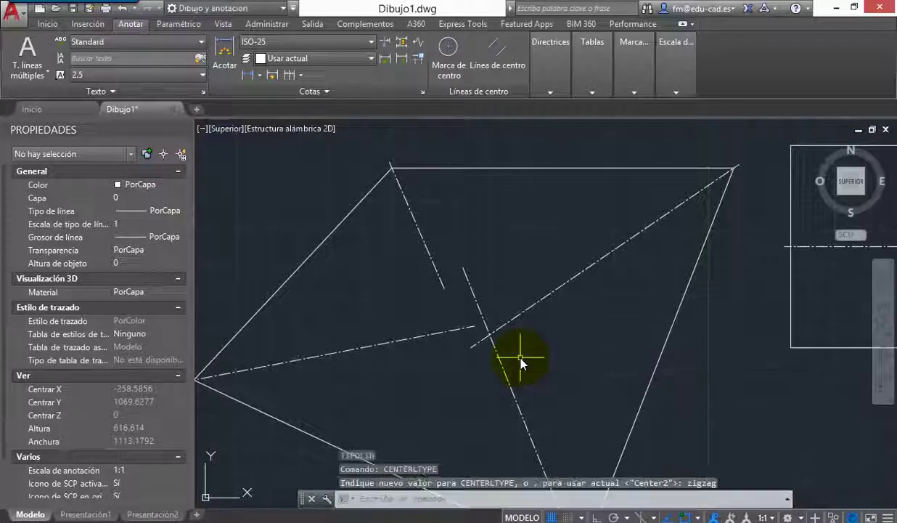
scroll(523, 262, down, 3)
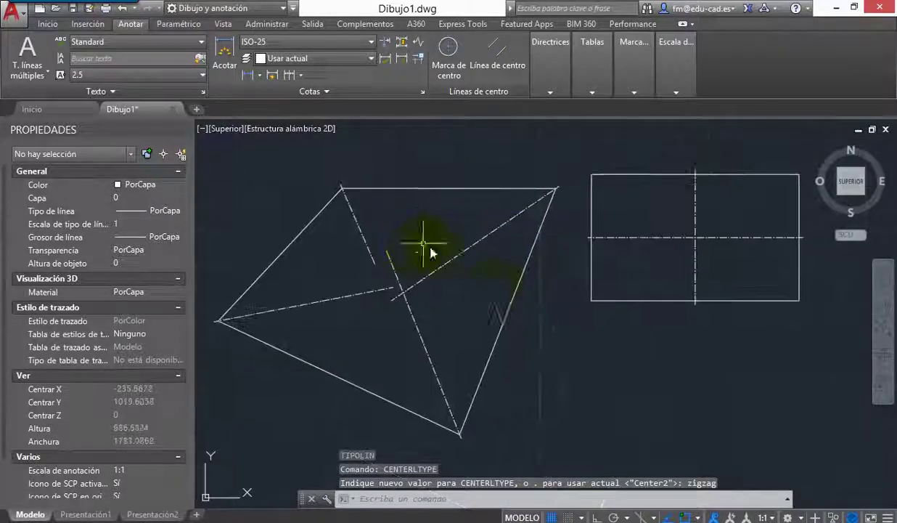
middle_drag(584, 341, 565, 325)
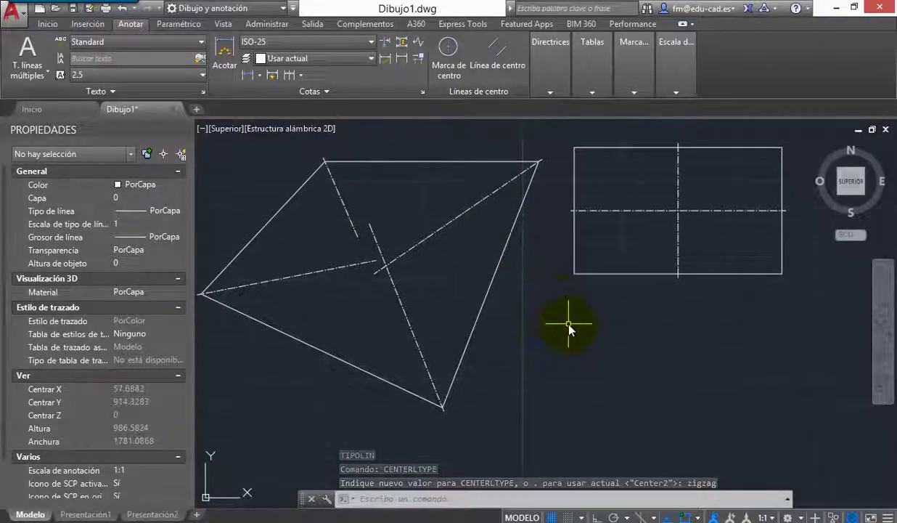
text(rec)
key(Return)
key(Escape)
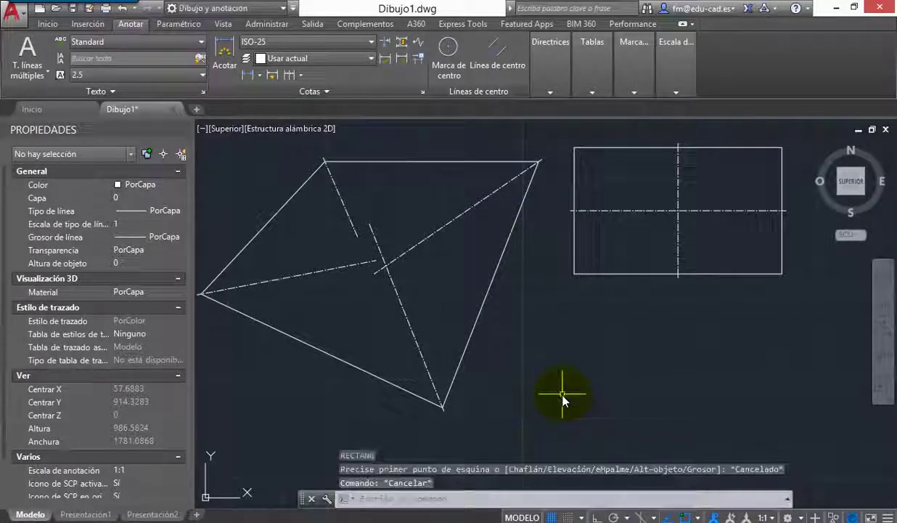
- Draw a right triangle as a polyline below the rectangle, with Ortho on and the right angle at its lower-right vertex
text(pol)
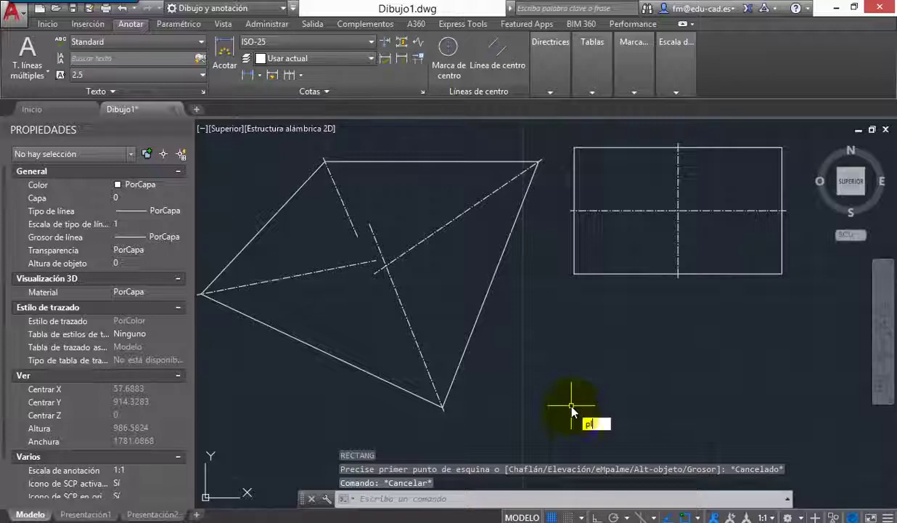
key(Return)
click(566, 439)
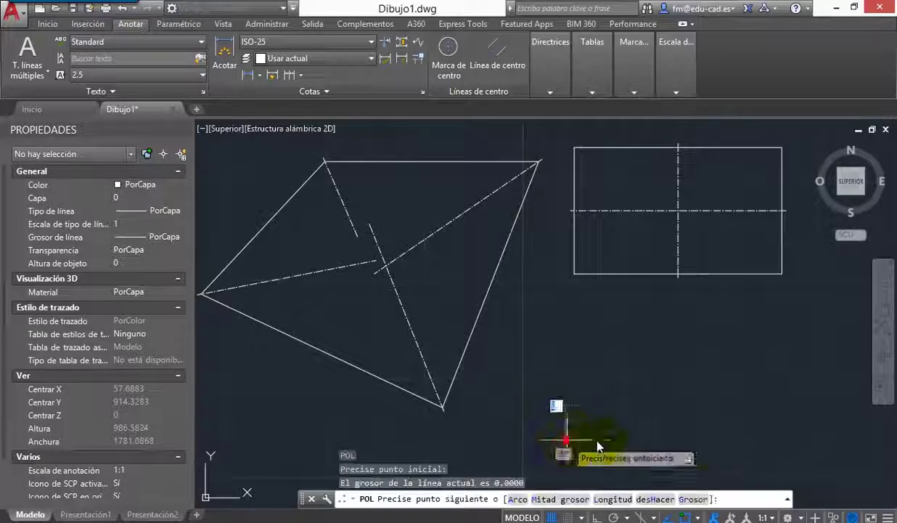
key(F8)
click(710, 435)
click(709, 300)
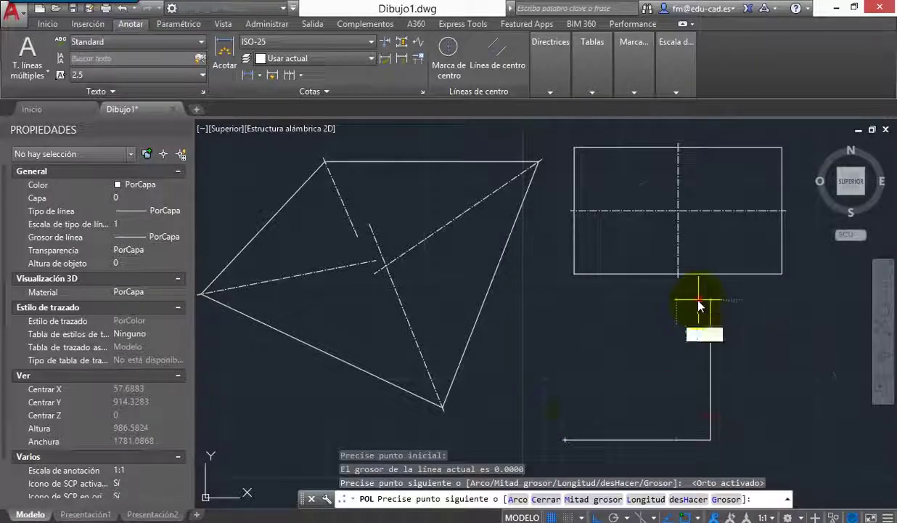
click(567, 439)
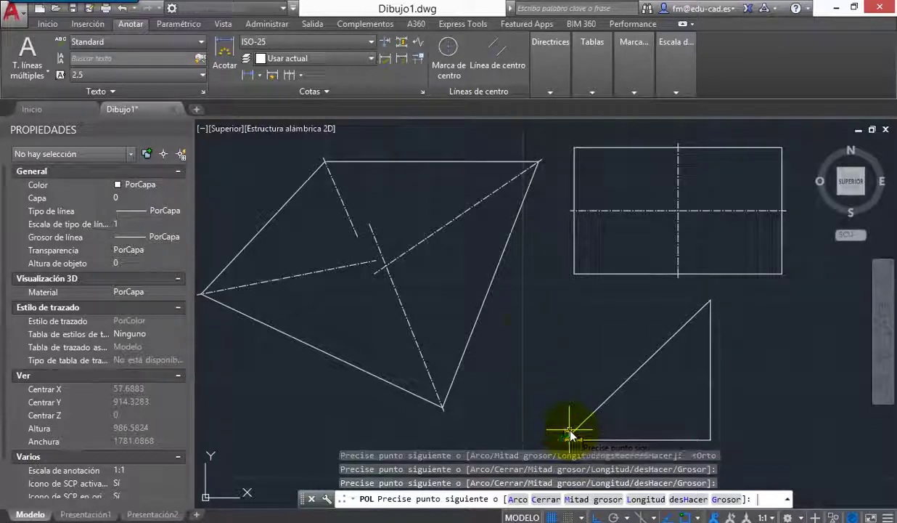
key(Return)
- Add a centre line between each pair of the triangle's sides, one from each of its three vertices
middle_drag(644, 422, 543, 356)
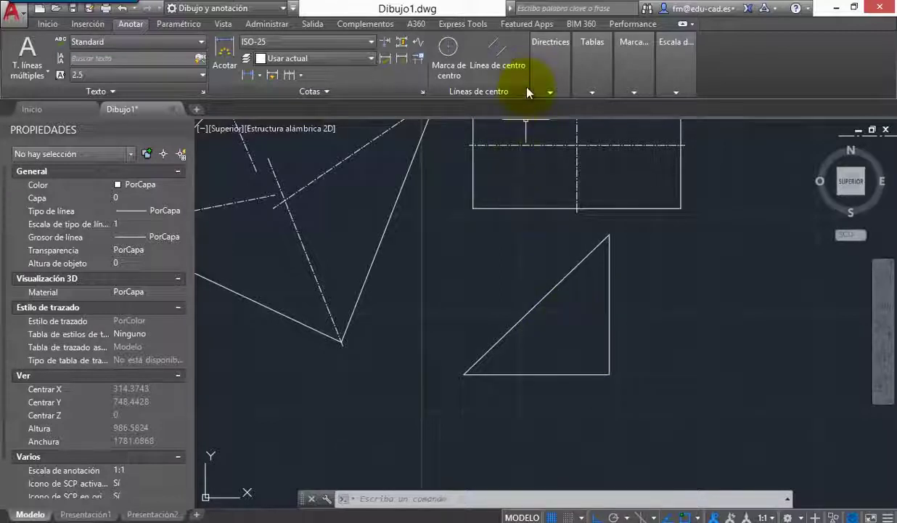
click(488, 54)
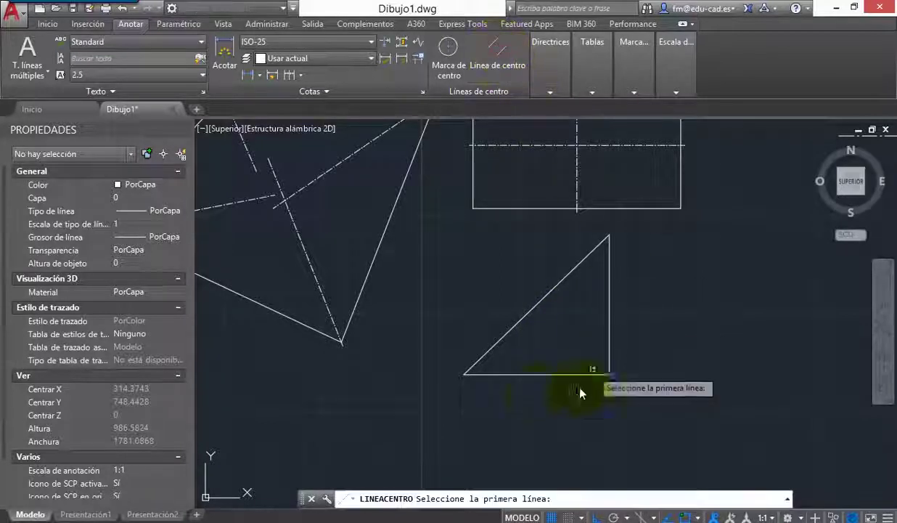
click(517, 374)
click(517, 328)
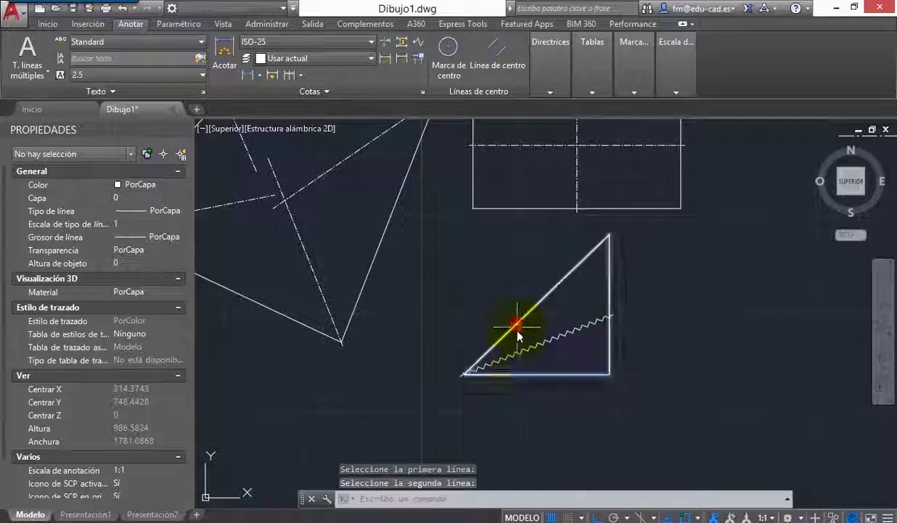
click(497, 52)
click(586, 261)
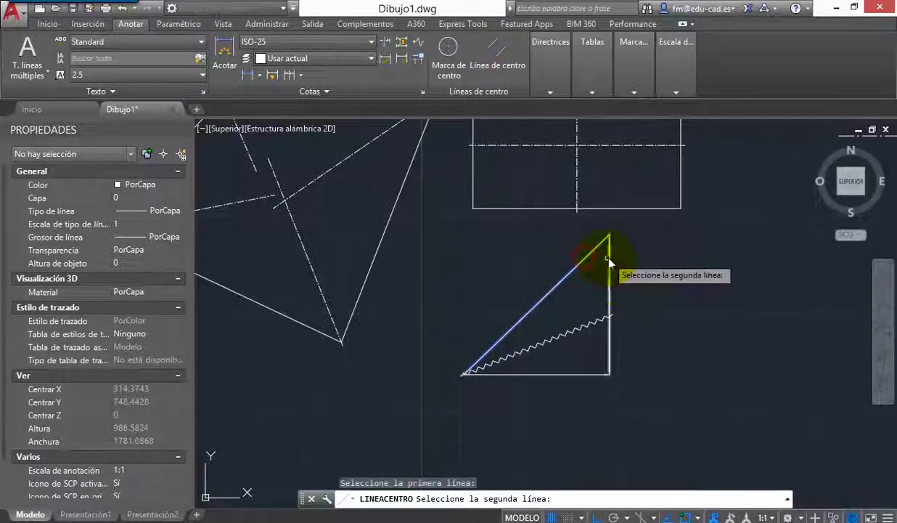
click(608, 255)
key(Return)
click(610, 363)
click(593, 377)
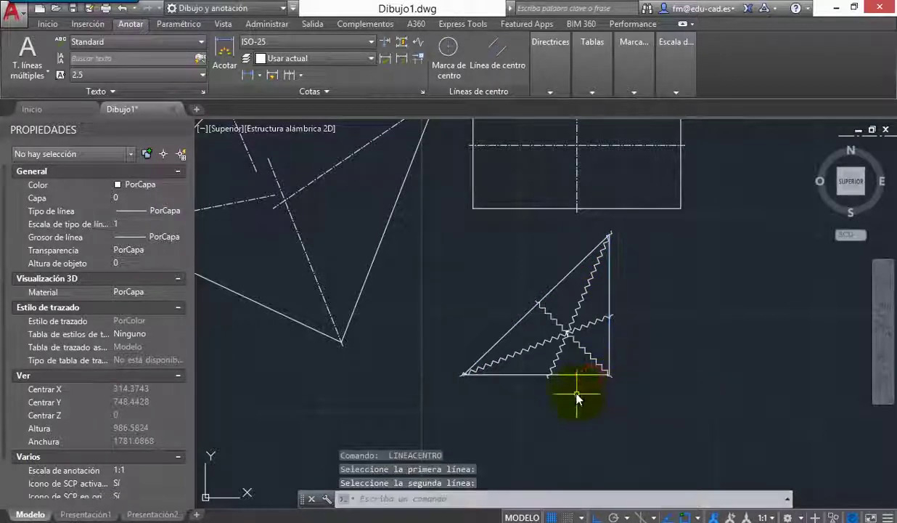
key(Escape)
- Inspect where the triangle's zigzag centre lines cross, and set the CENTERLTYPE variable back to center2
scroll(572, 356, up, 4)
scroll(572, 356, up, 3)
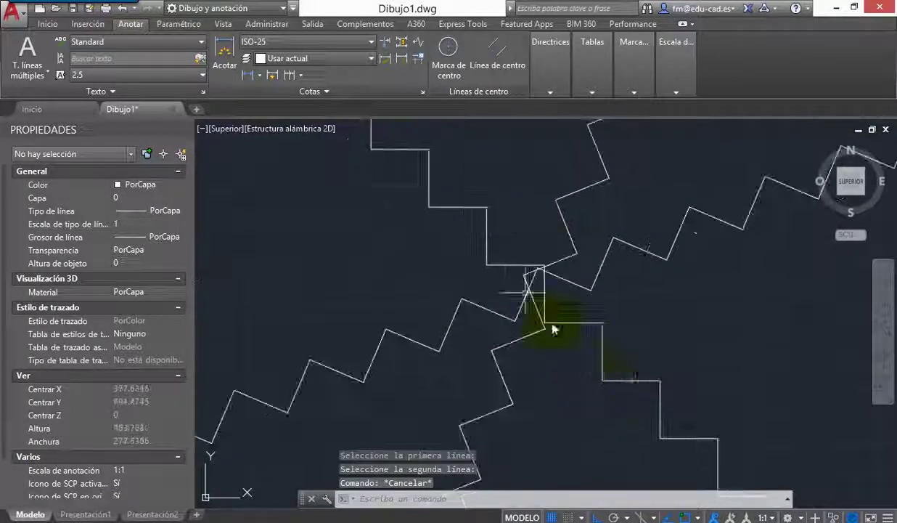
scroll(590, 341, down, 8)
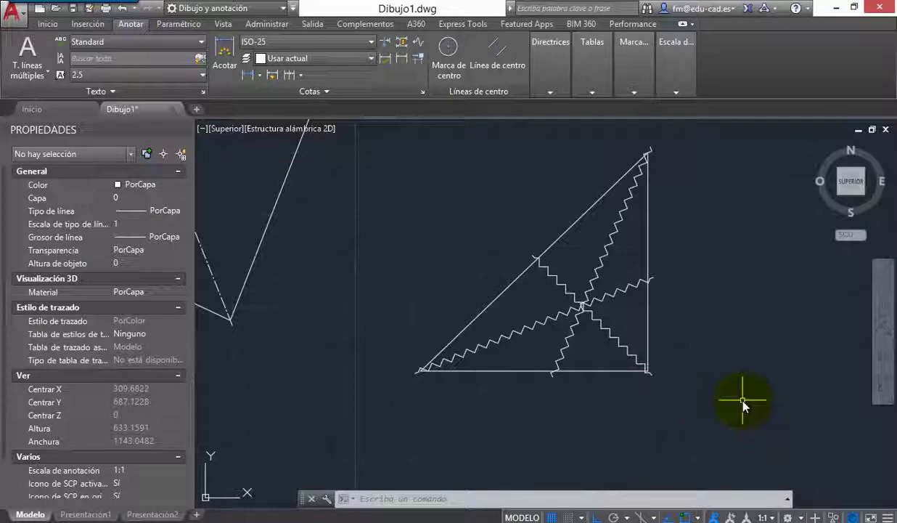
text(CENTERCROSSGAP)
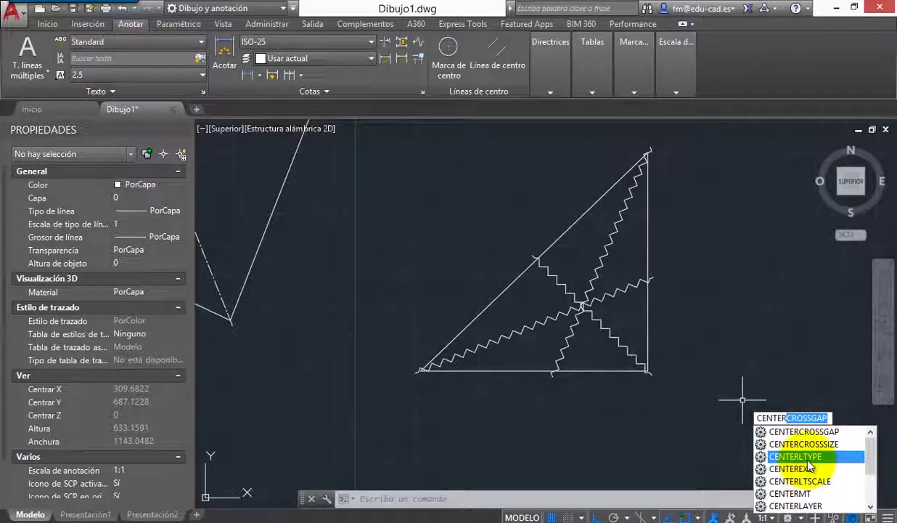
click(779, 456)
text(center2)
key(Return)
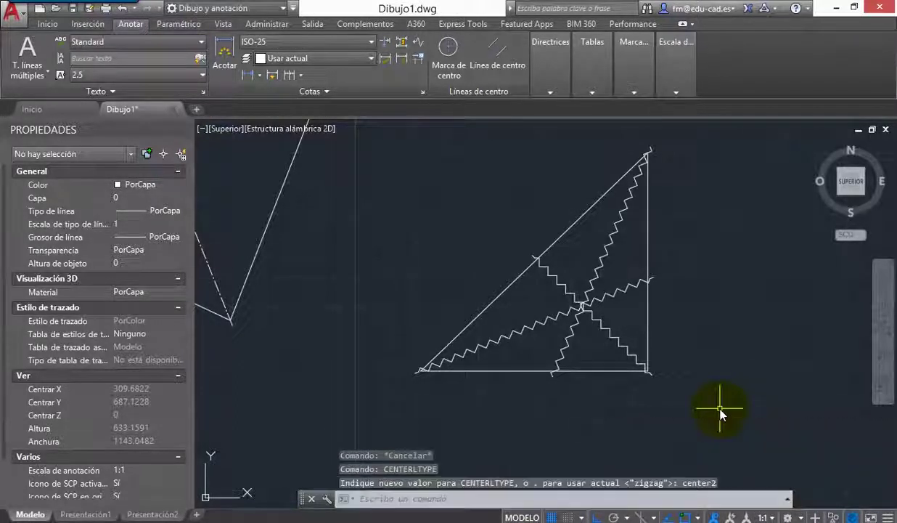
scroll(634, 369, down, 4)
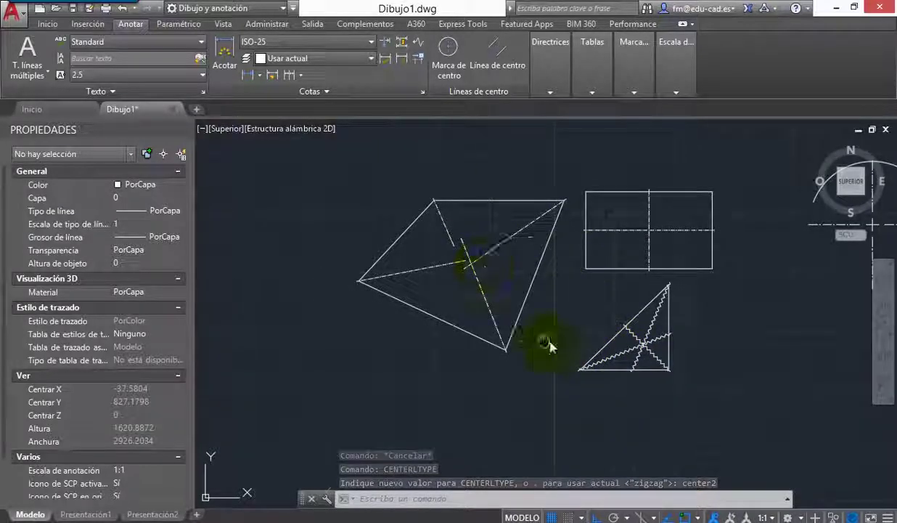
middle_drag(545, 346, 763, 351)
middle_drag(400, 299, 540, 278)
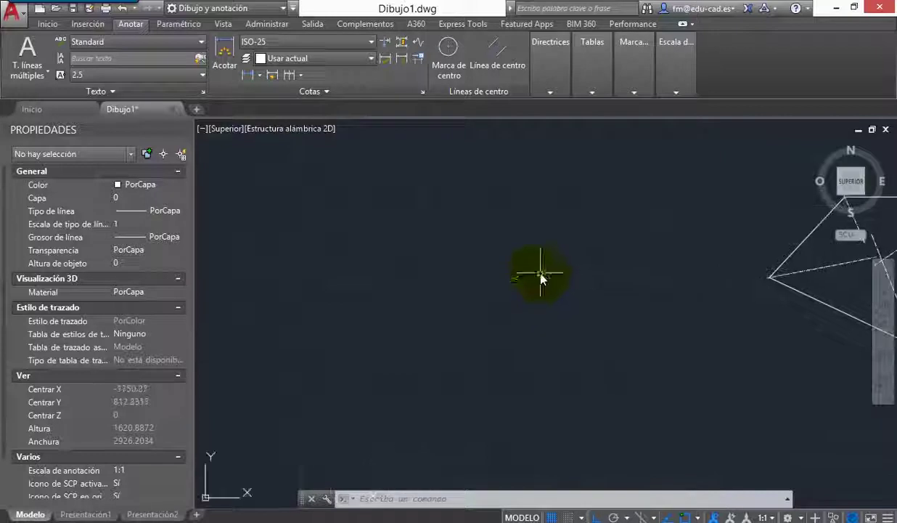
- Draw a line 1000 units long, sloping down to the right at about 13°, with Ortho off, in the empty area beside the quadrilateral
text(l)
key(Return)
click(300, 204)
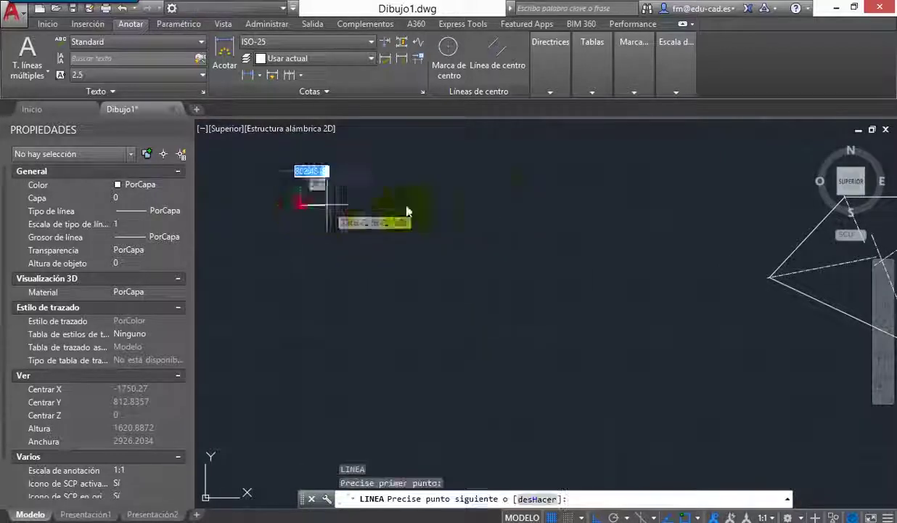
key(F8)
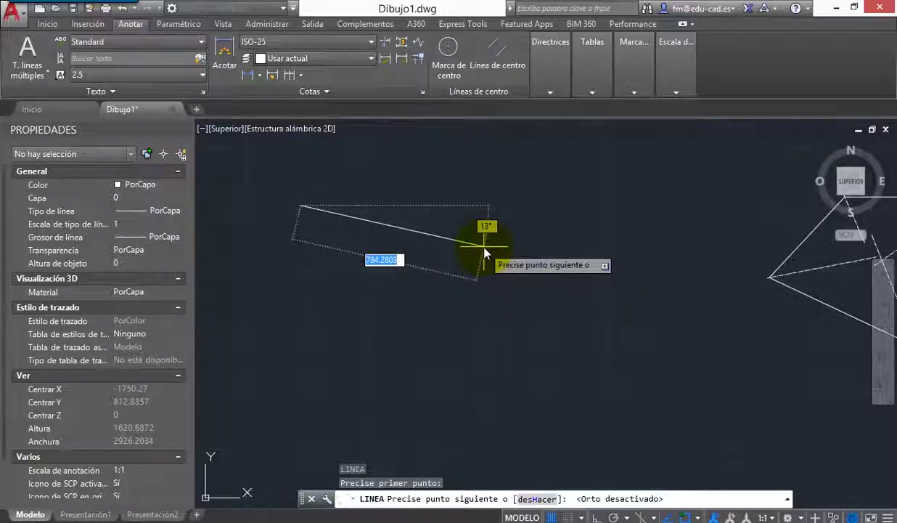
text(1000)
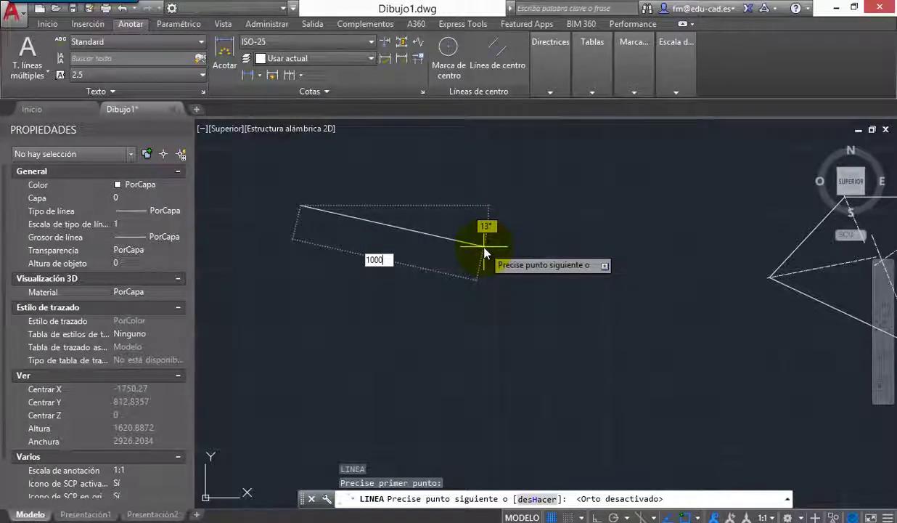
key(Return)
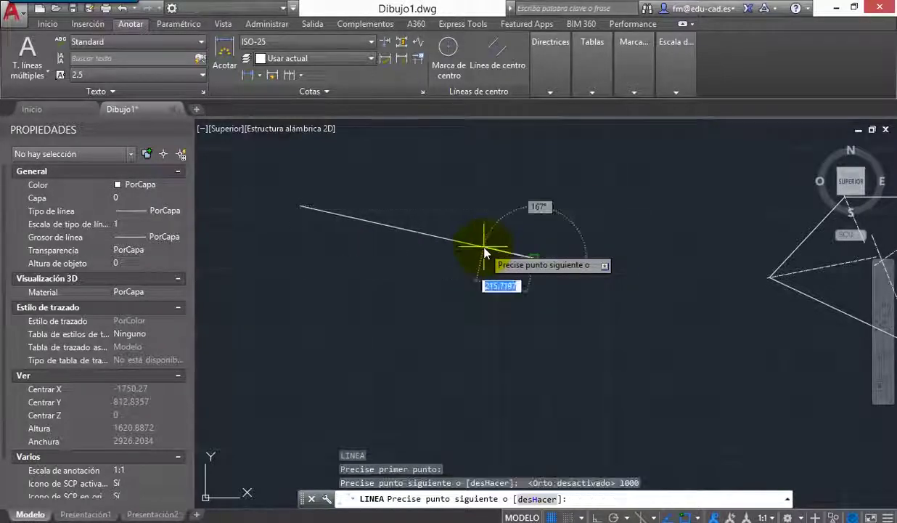
key(Escape)
- Draw a circle with a radius of about 65 near the upper end of the sloping line
scroll(345, 231, up, 2)
middle_drag(345, 231, 358, 289)
text(c)
key(Return)
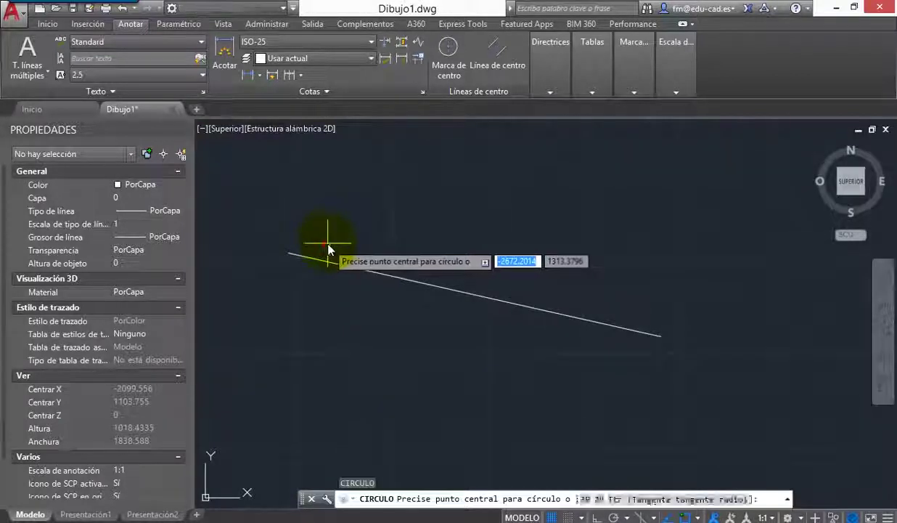
click(326, 245)
click(337, 231)
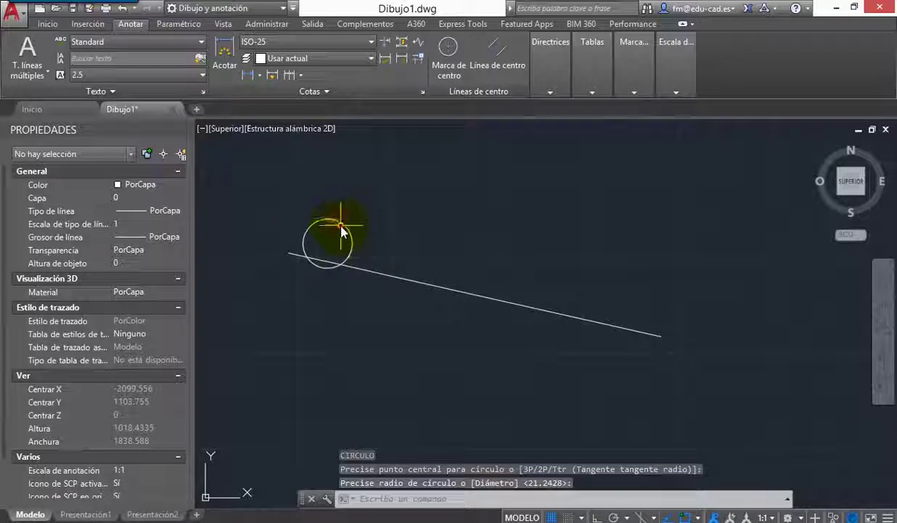
- Move the circle by its centre grip so it sits just above the sloping line
click(342, 230)
click(329, 243)
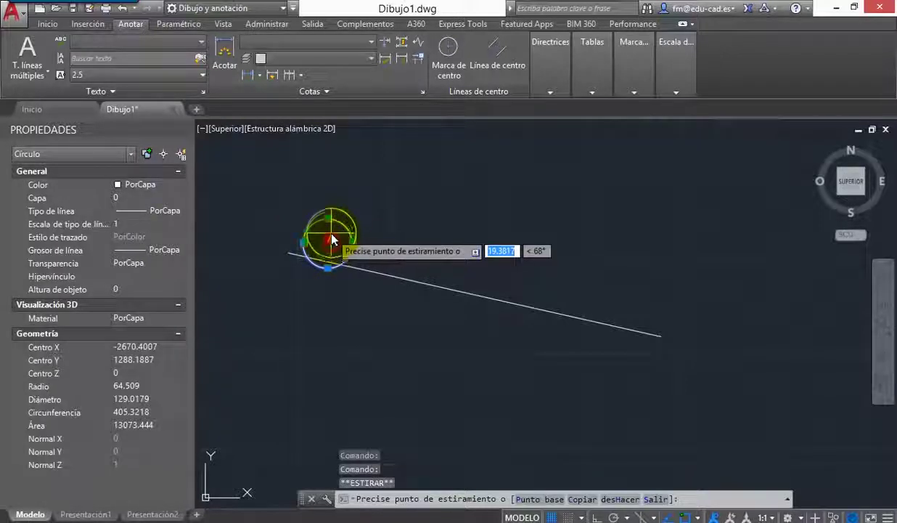
click(333, 233)
click(331, 258)
key(Escape)
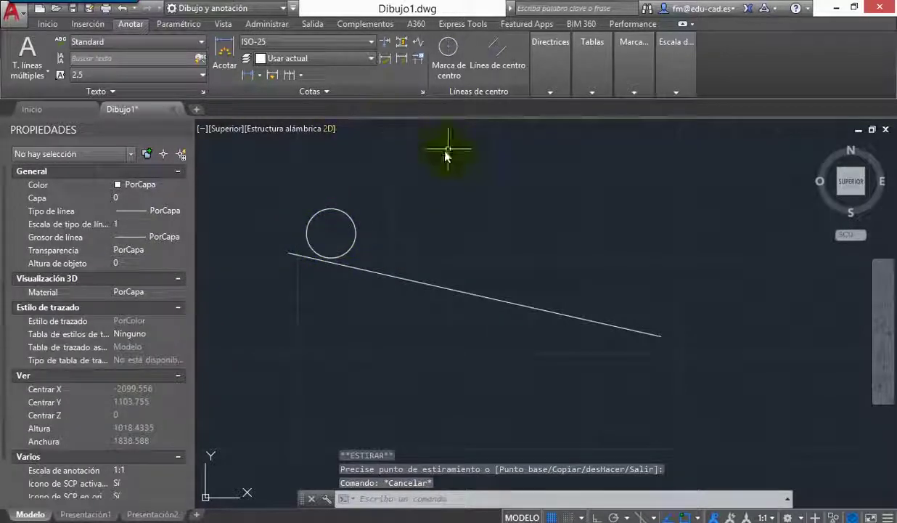
- Create a path array of the circle along the sloping line
click(47, 23)
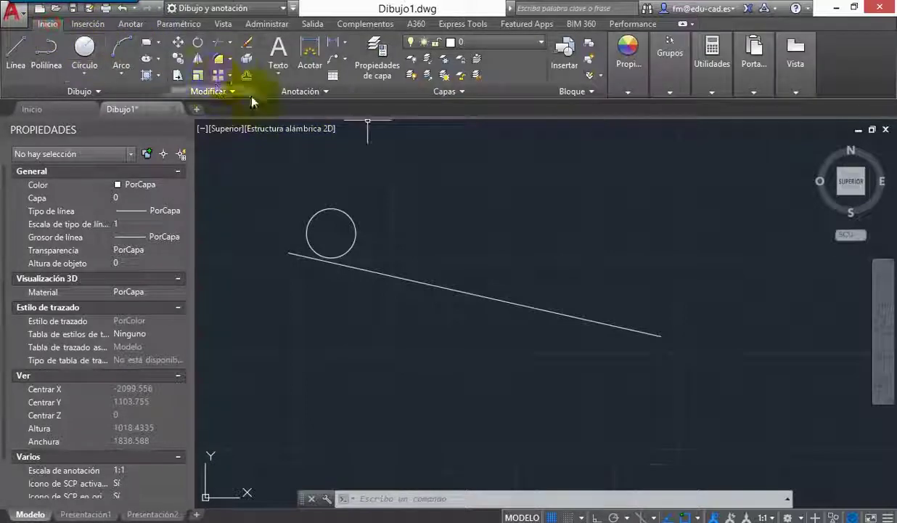
click(231, 77)
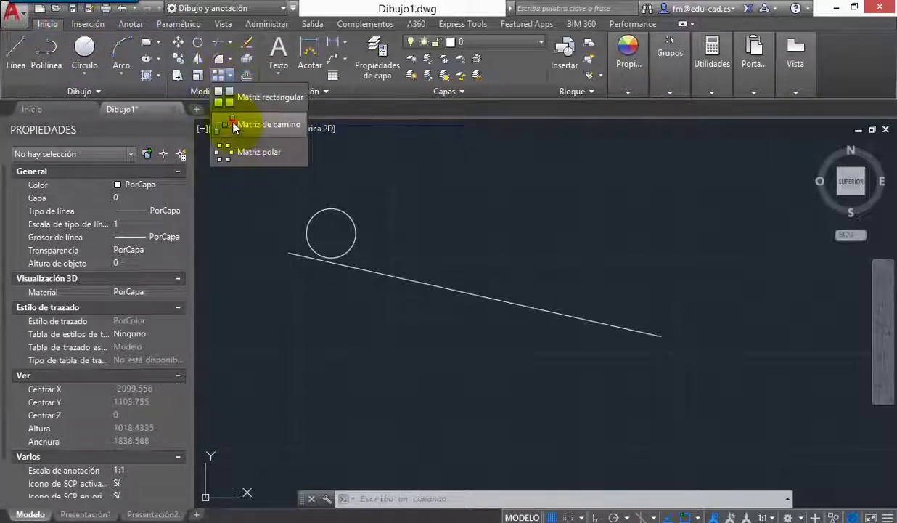
click(224, 127)
click(346, 219)
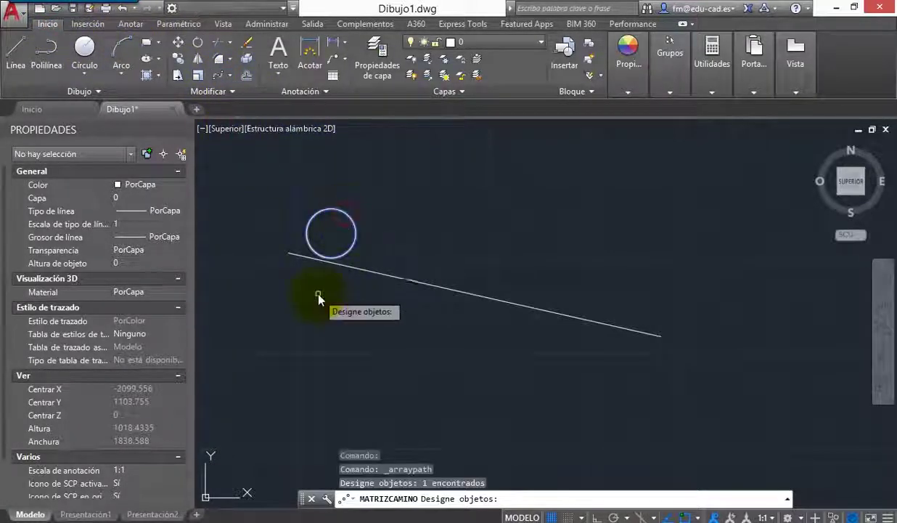
key(Return)
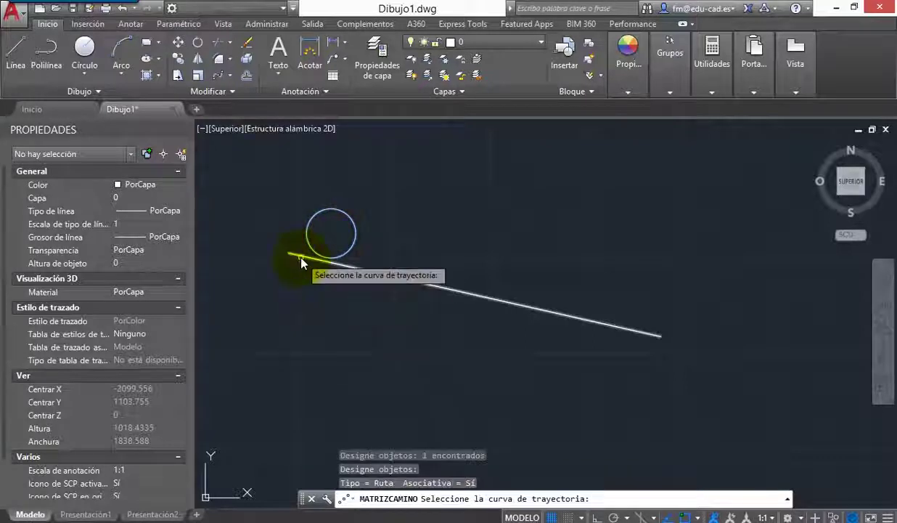
click(302, 259)
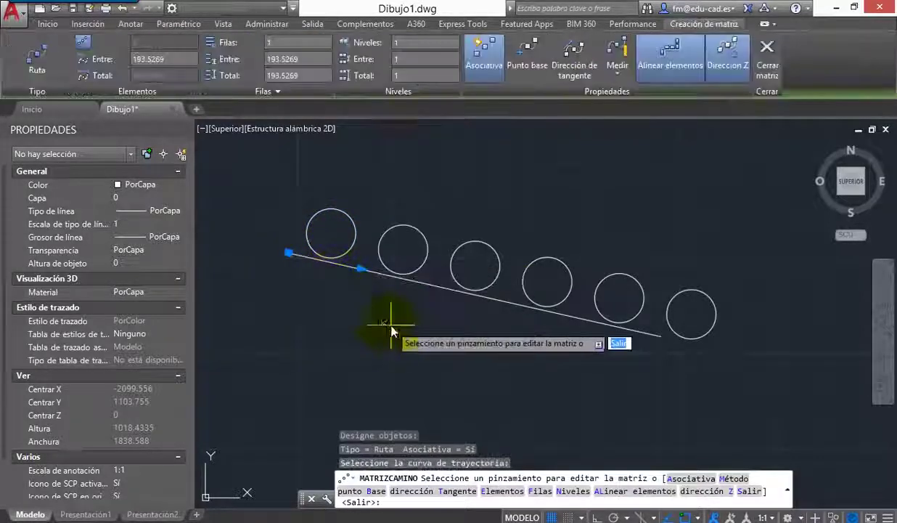
scroll(352, 296, up, 2)
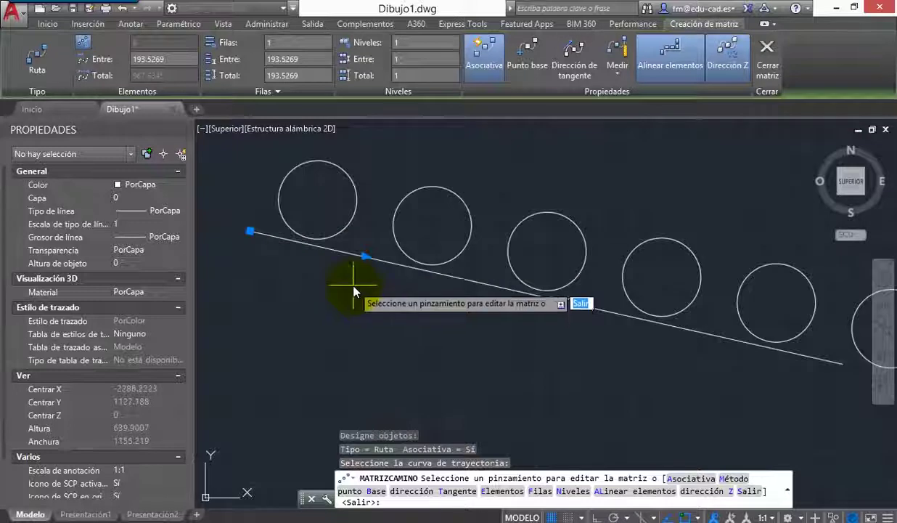
scroll(361, 300, down, 2)
scroll(370, 296, down, 2)
key(Return)
- Draw a second line 1000 units long below the array, rising to the right at about 20°
scroll(387, 291, down, 2)
scroll(396, 295, down, 2)
middle_drag(381, 267, 352, 173)
middle_drag(417, 301, 416, 257)
key(Escape)
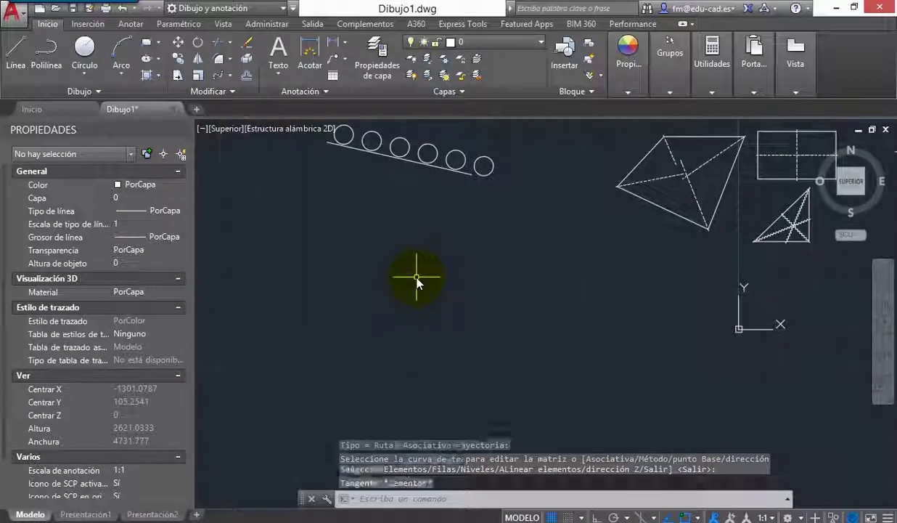
text(l)
key(Return)
click(341, 435)
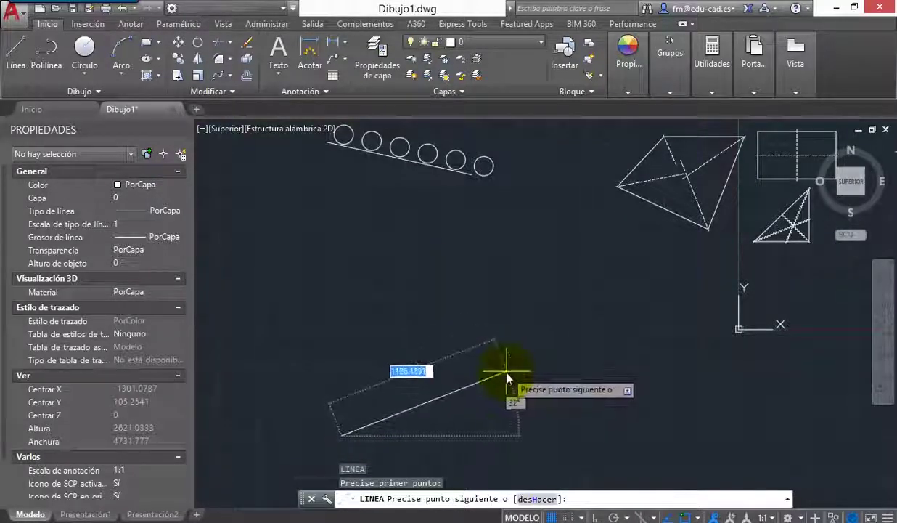
text(1000)
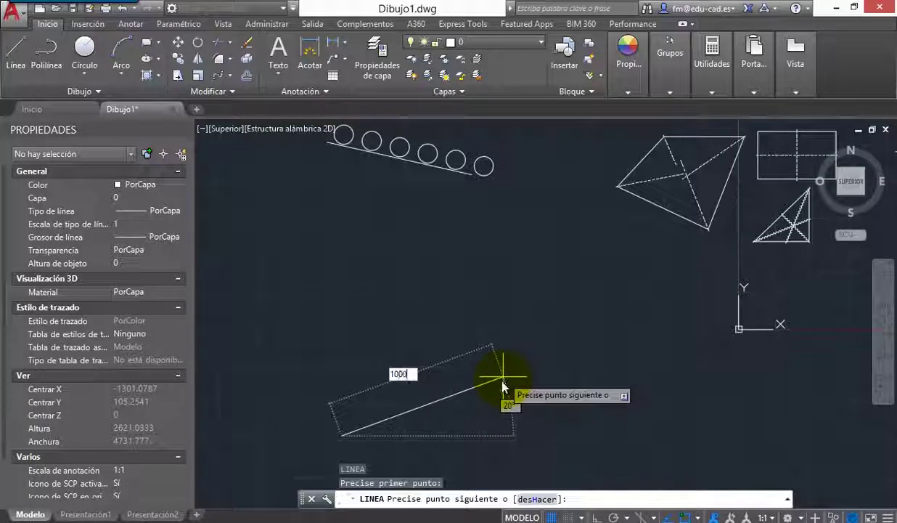
key(Return)
key(Escape)
- Add a centre line between the array's path line and the rising line below it
scroll(487, 355, down, 2)
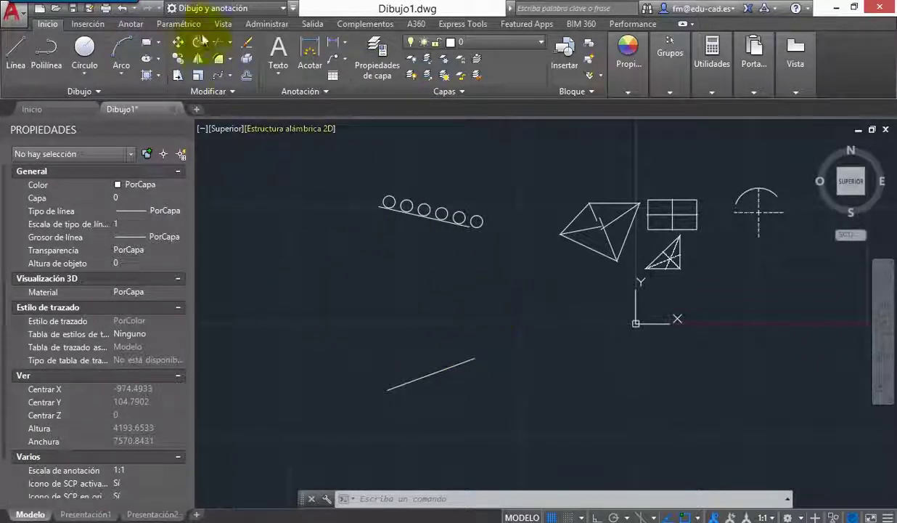
click(138, 26)
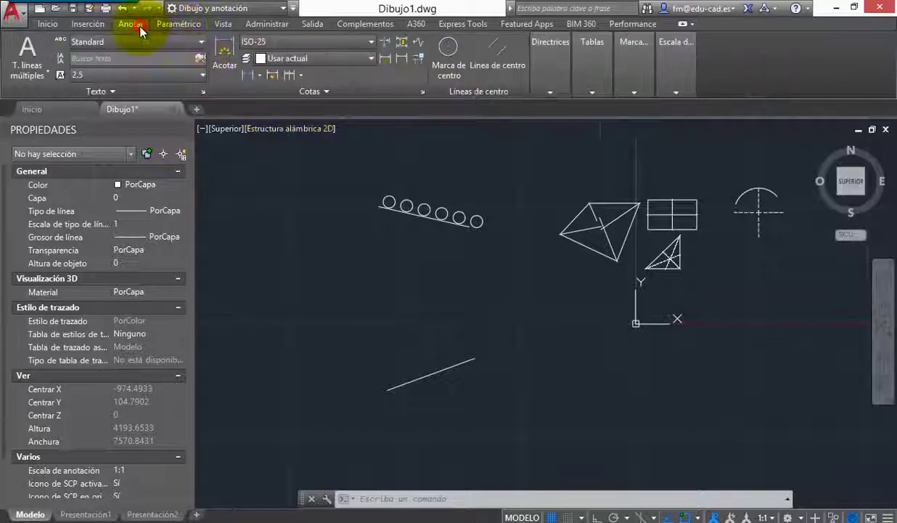
click(498, 54)
click(433, 214)
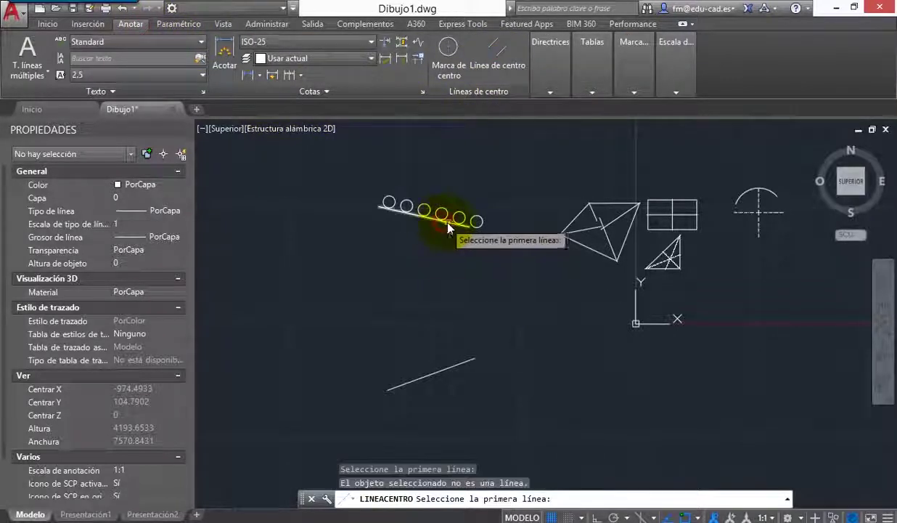
click(434, 217)
click(450, 374)
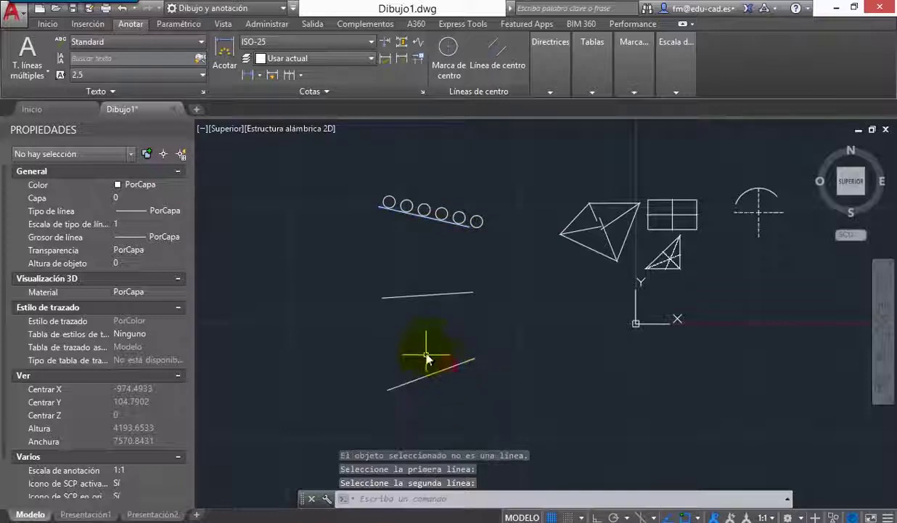
key(Escape)
- Mirror the circle array across the centre line and keep the source array
text(si)
key(Return)
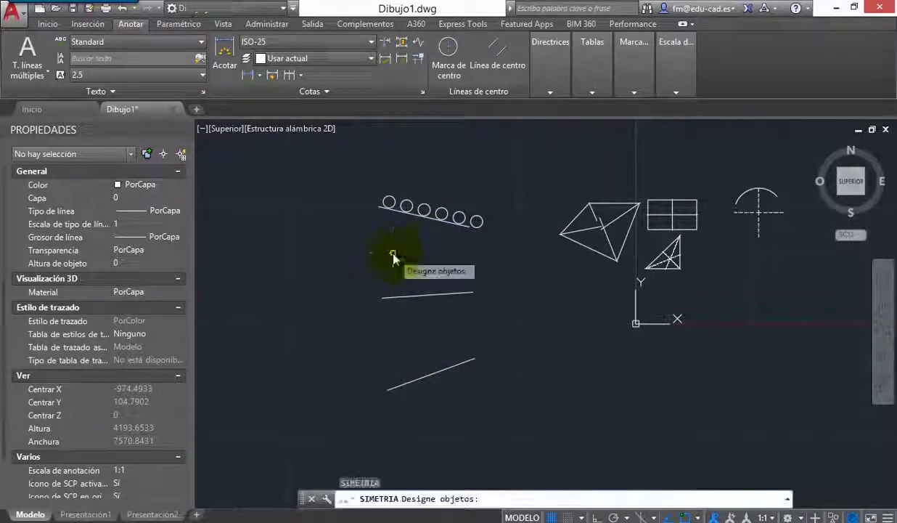
click(439, 219)
key(Return)
click(382, 298)
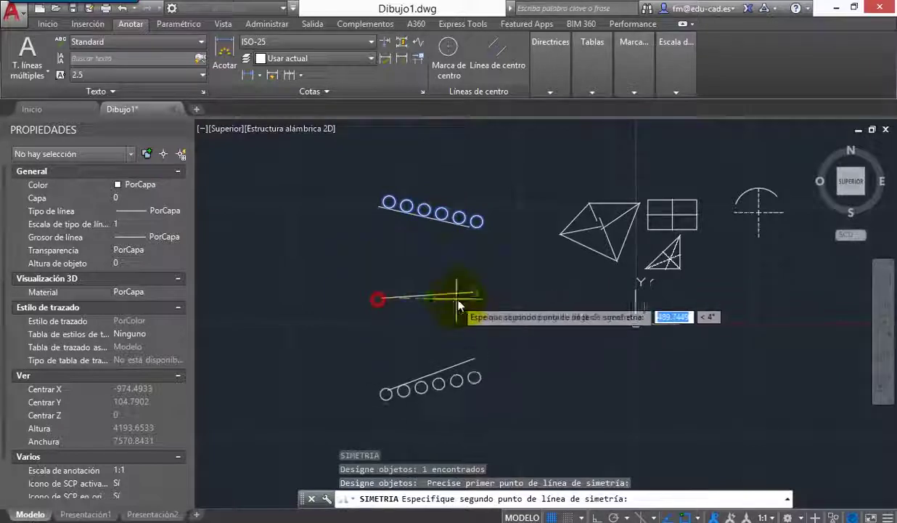
click(469, 298)
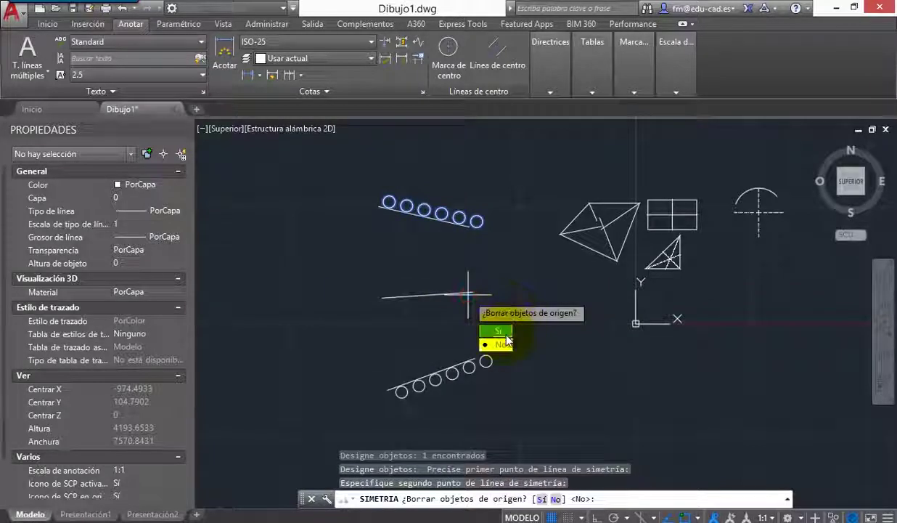
click(503, 343)
key(Escape)
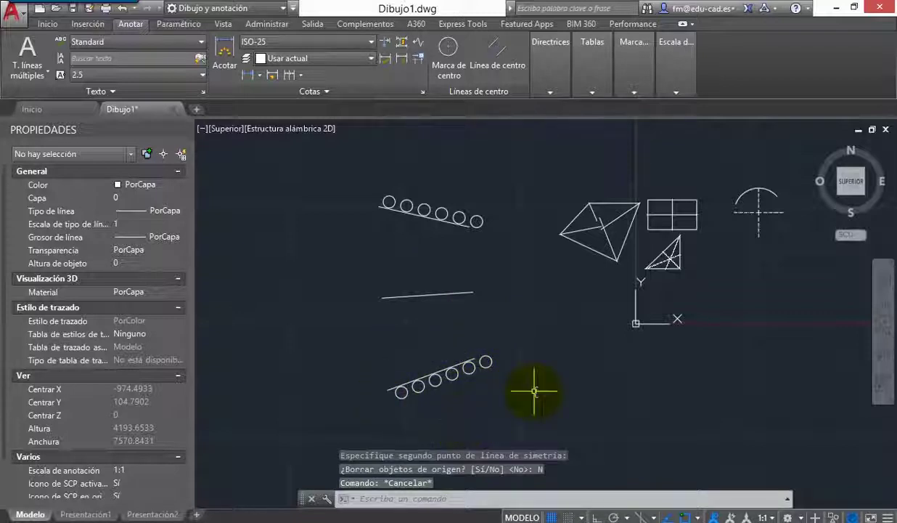
- Delete the centre line between the two sloping lines
click(459, 305)
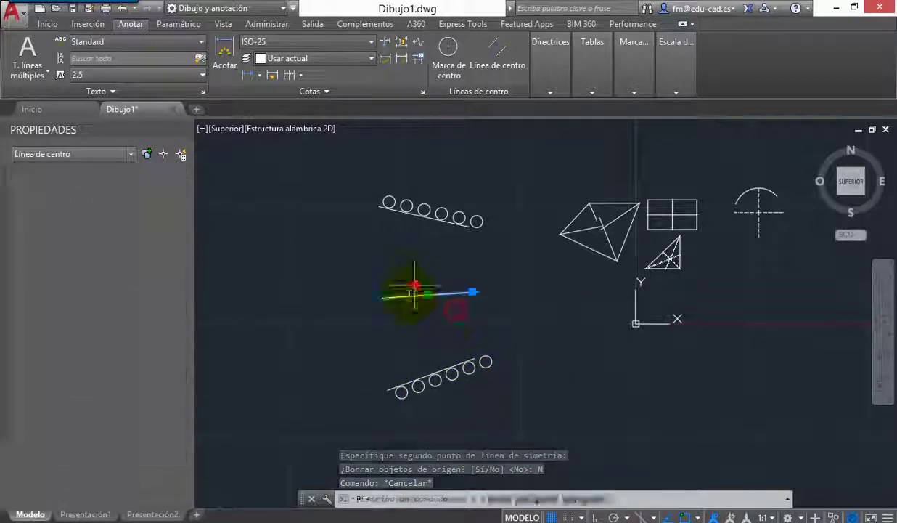
click(379, 291)
key(Delete)
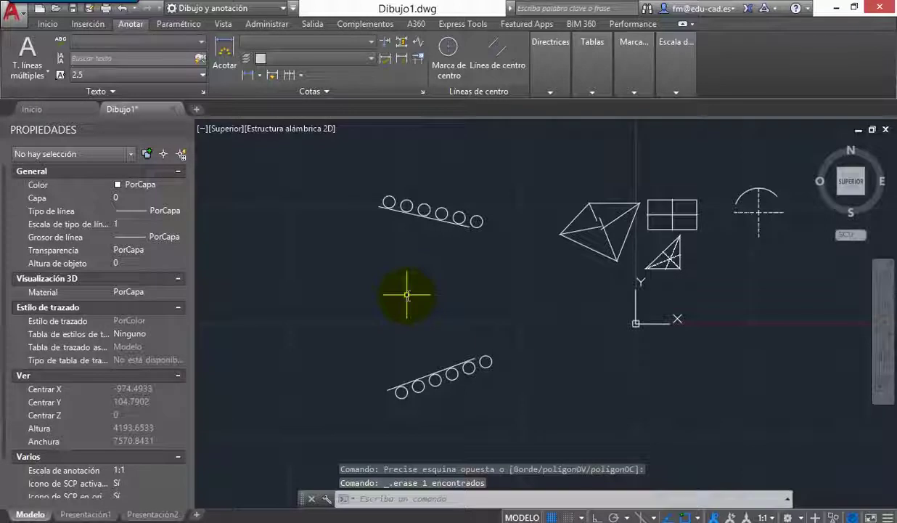